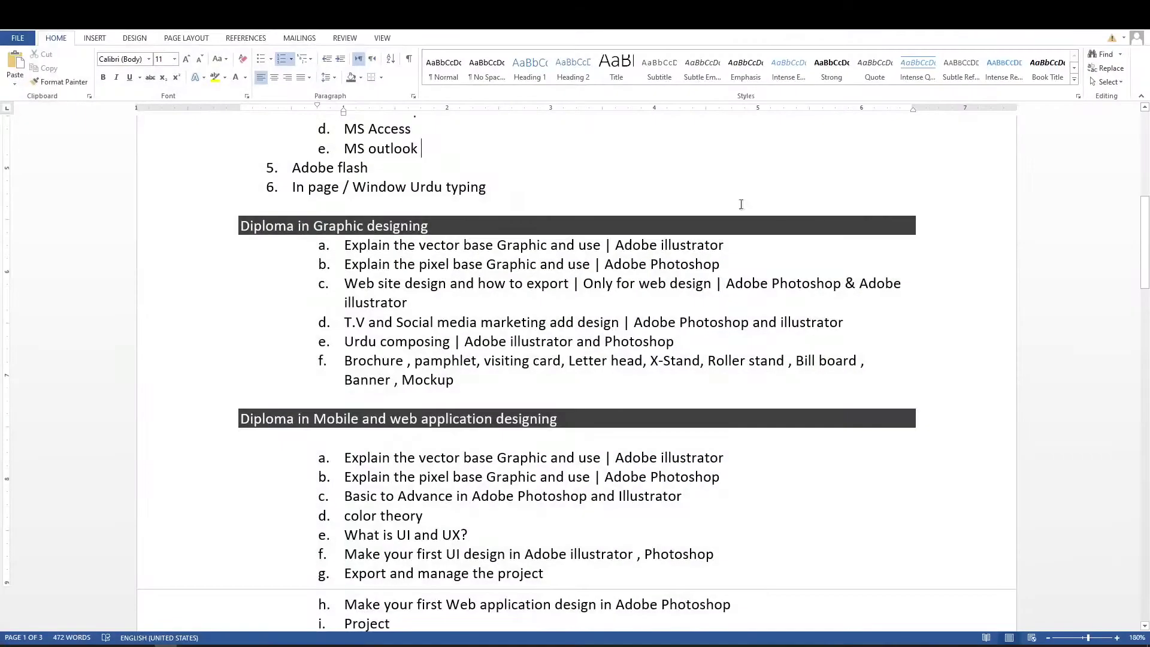
# Read through the diploma course outline further down the document.
pyautogui.scroll(-10, 671, 214)
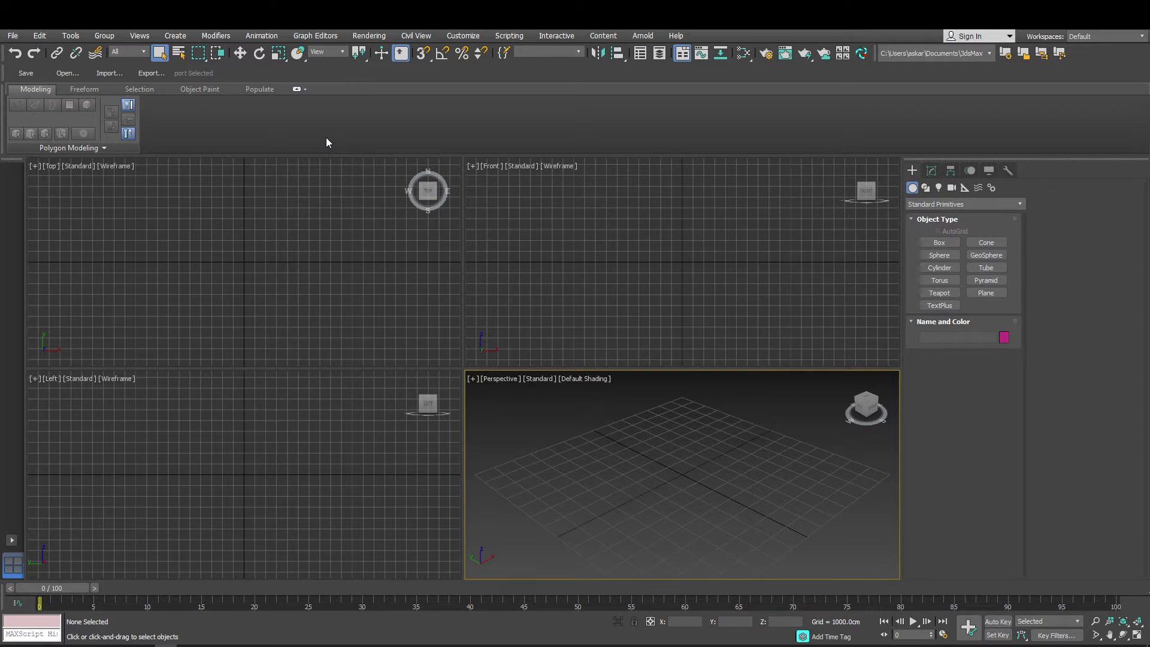
pyautogui.click(296, 89)
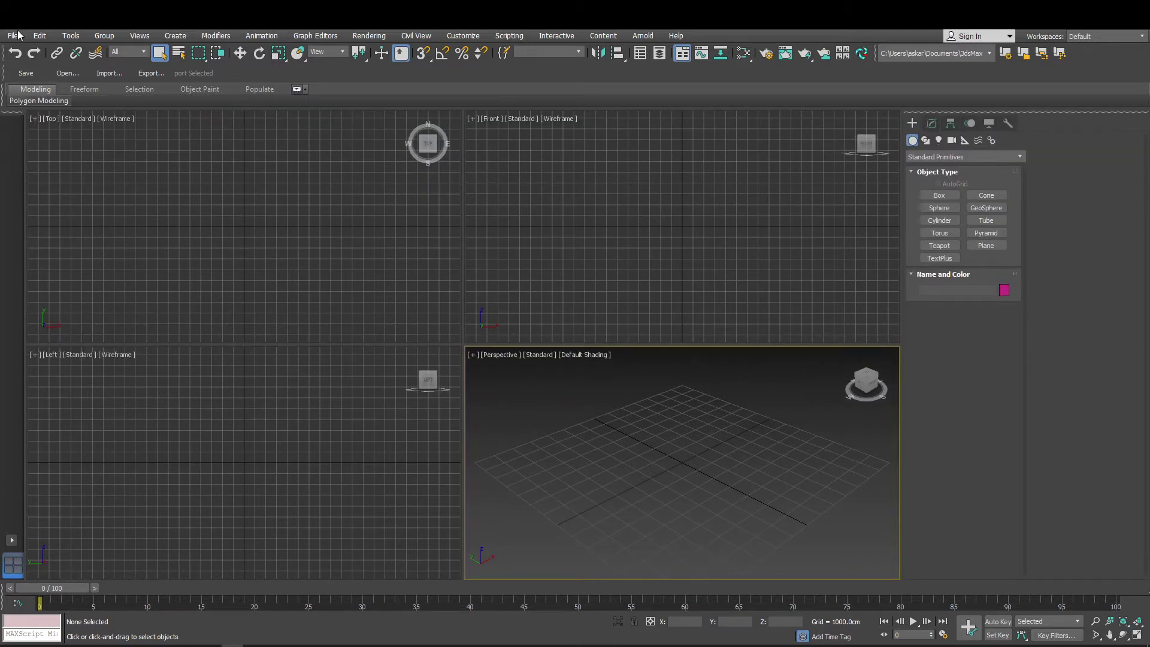
pyautogui.click(104, 35)
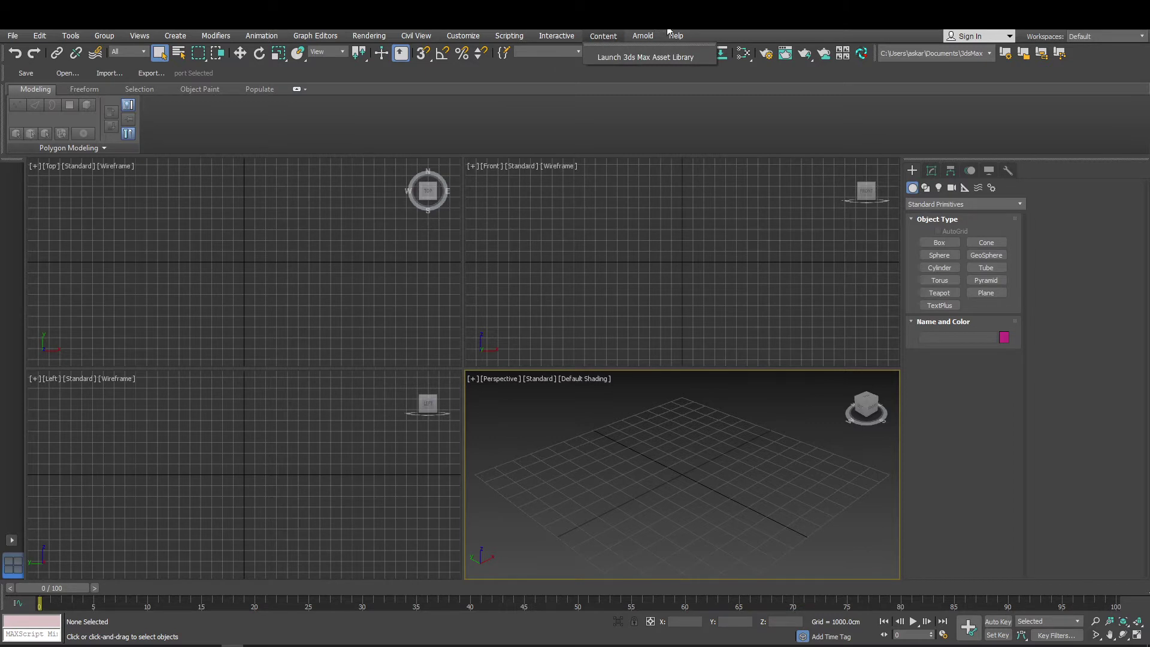
pyautogui.moveTo(640, 41)
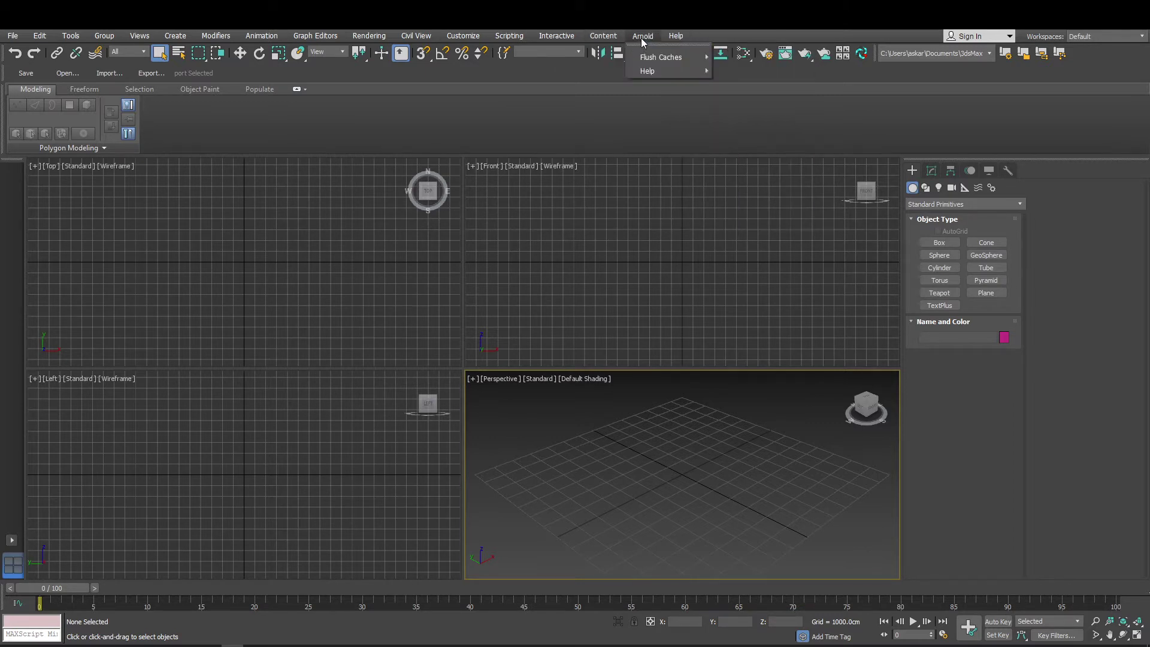
pyautogui.moveTo(381, 39)
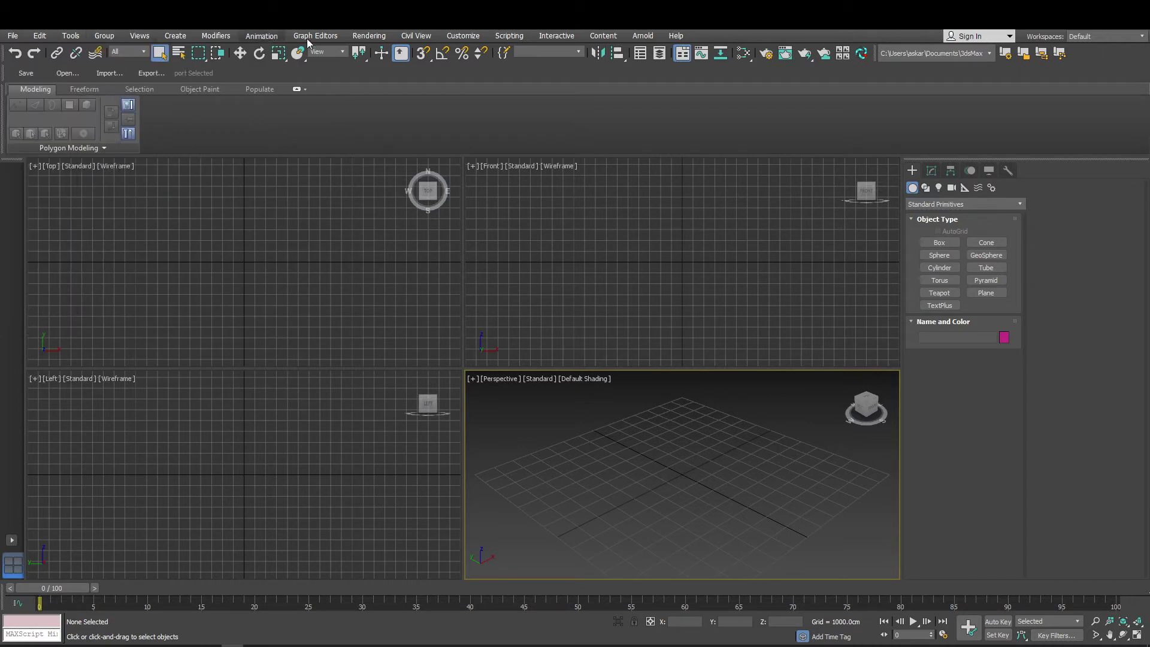
pyautogui.moveTo(486, 47)
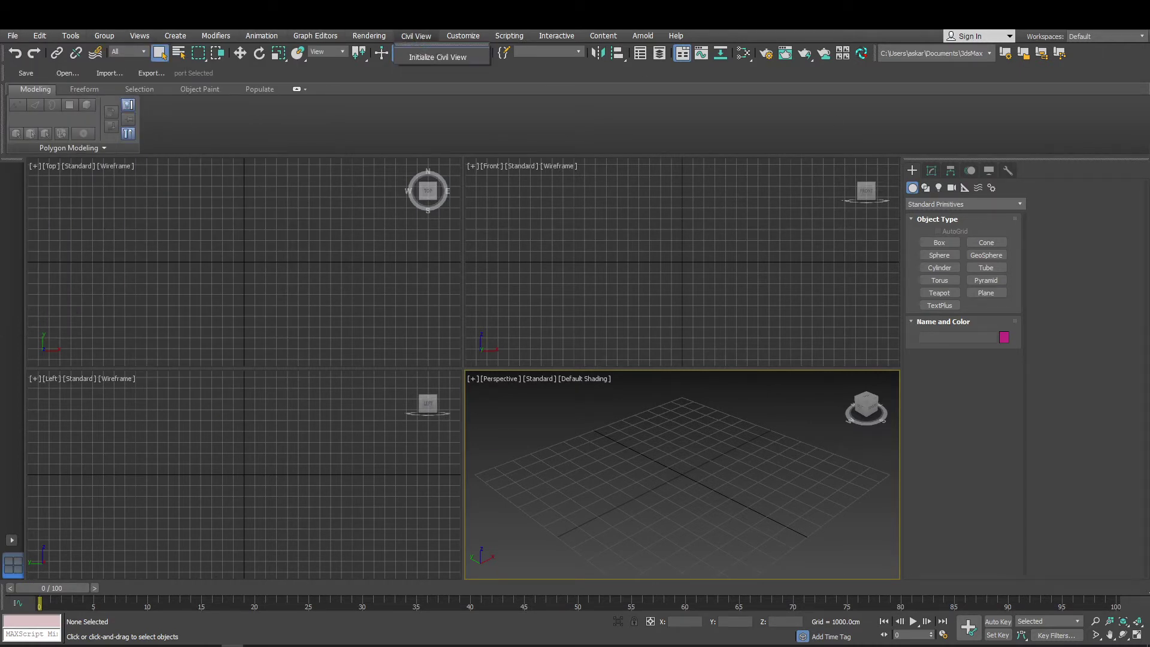
pyautogui.press('Escape')
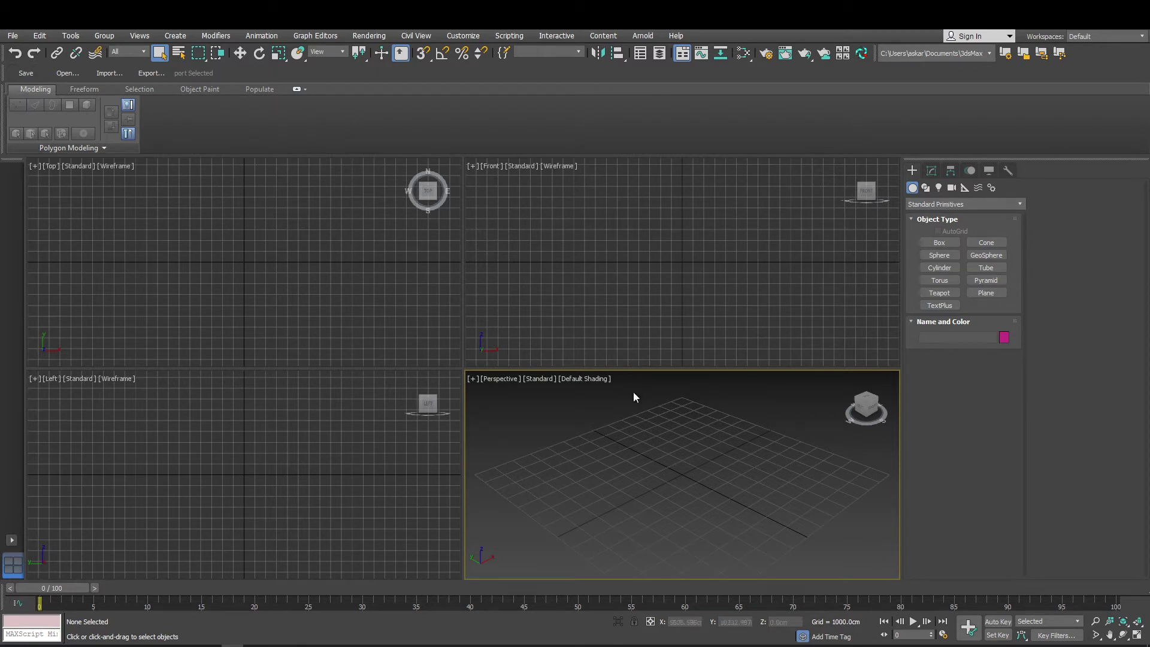
# View the available file commands and the Select File to Import dialog, and dismiss it without importing anything.
pyautogui.click(12, 35)
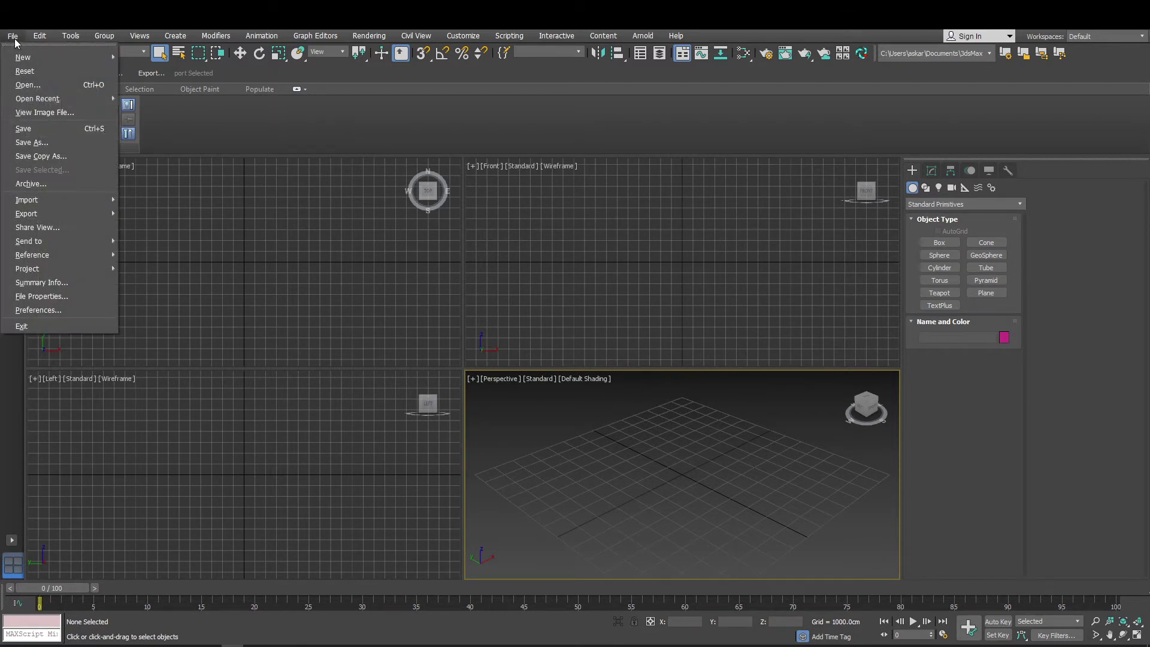
pyautogui.click(21, 130)
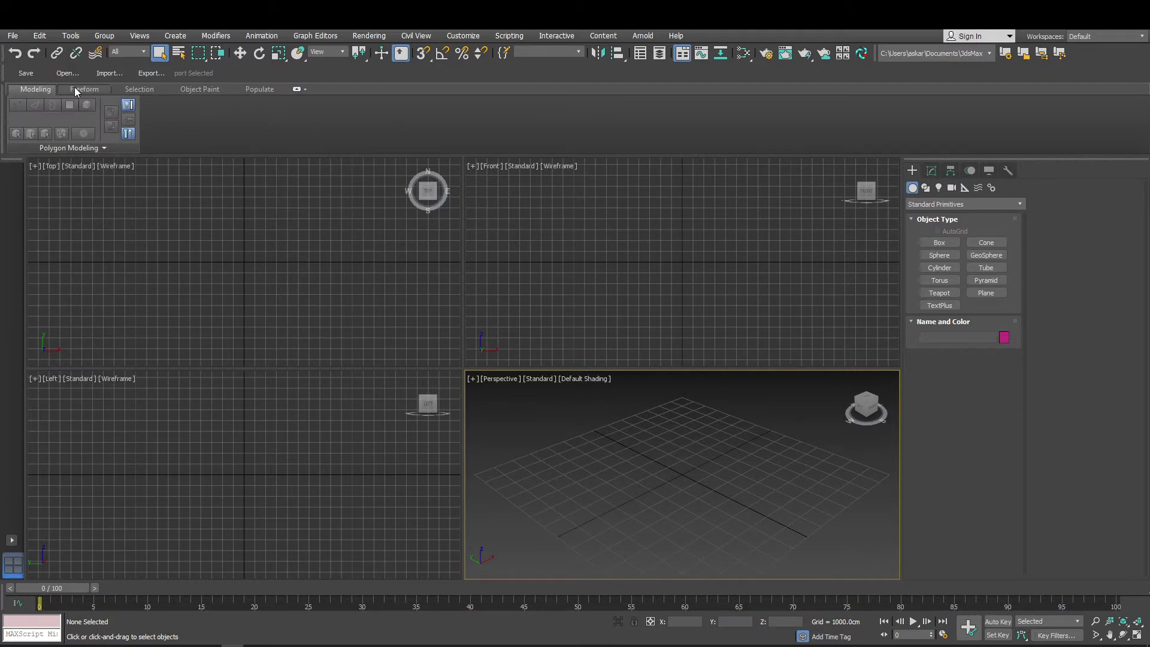
pyautogui.click(124, 74)
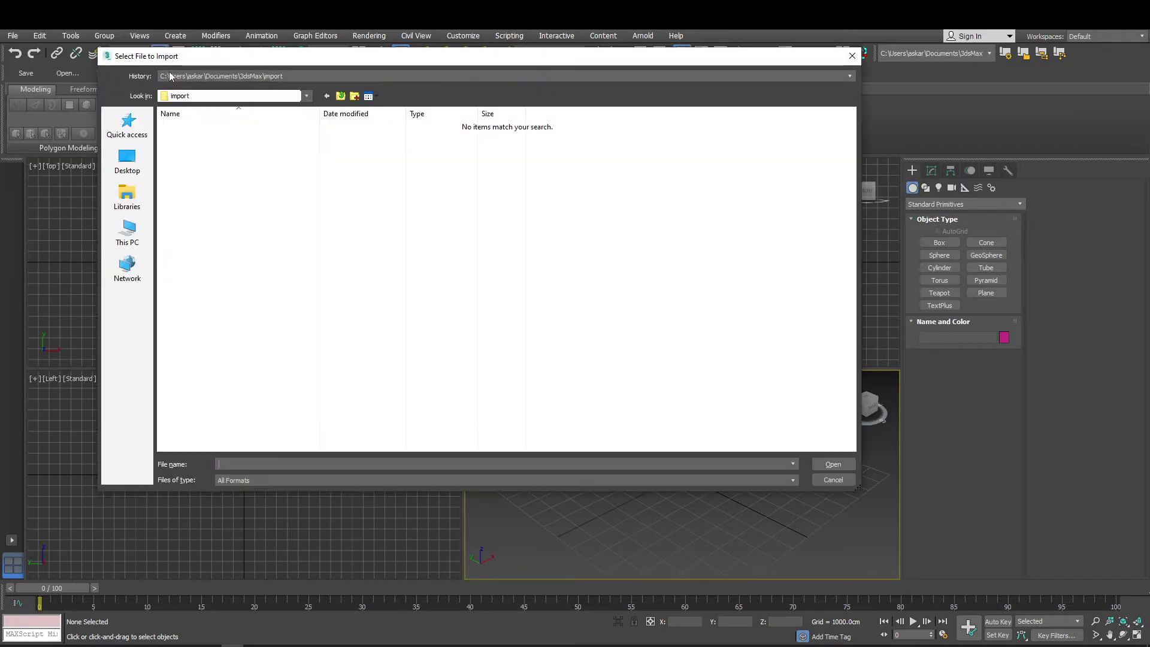
pyautogui.click(851, 56)
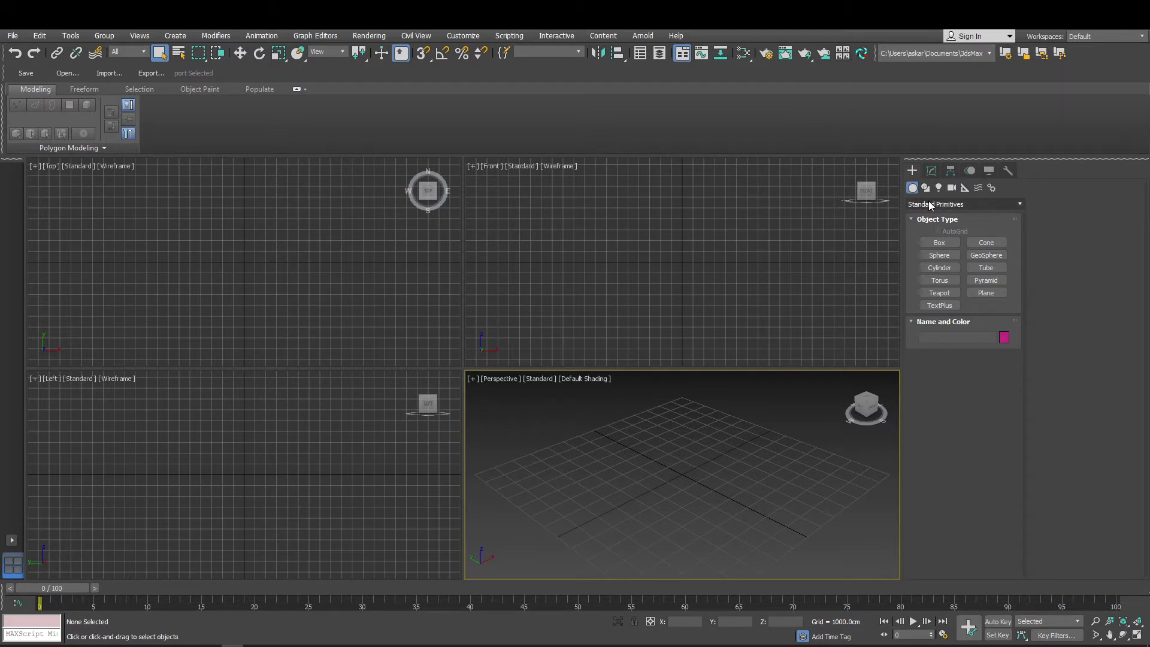
# Collapse and restore the ribbon, and look through its Freeform, Object Paint and Populate tool sets before returning to Modeling.
pyautogui.click(297, 89)
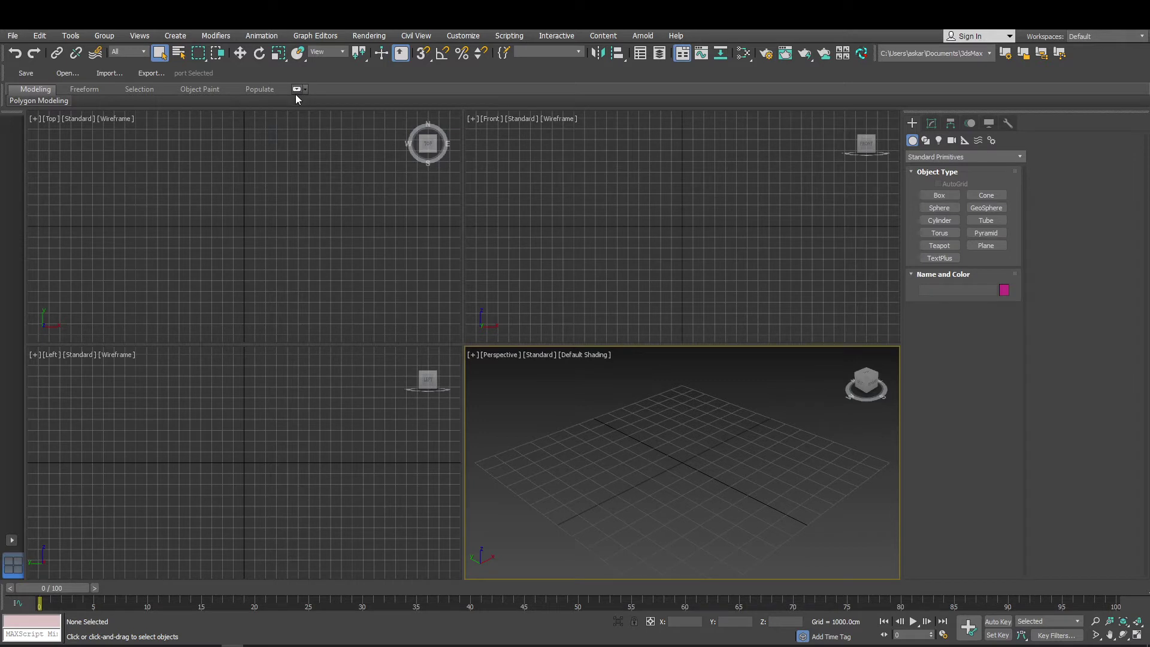
pyautogui.click(296, 94)
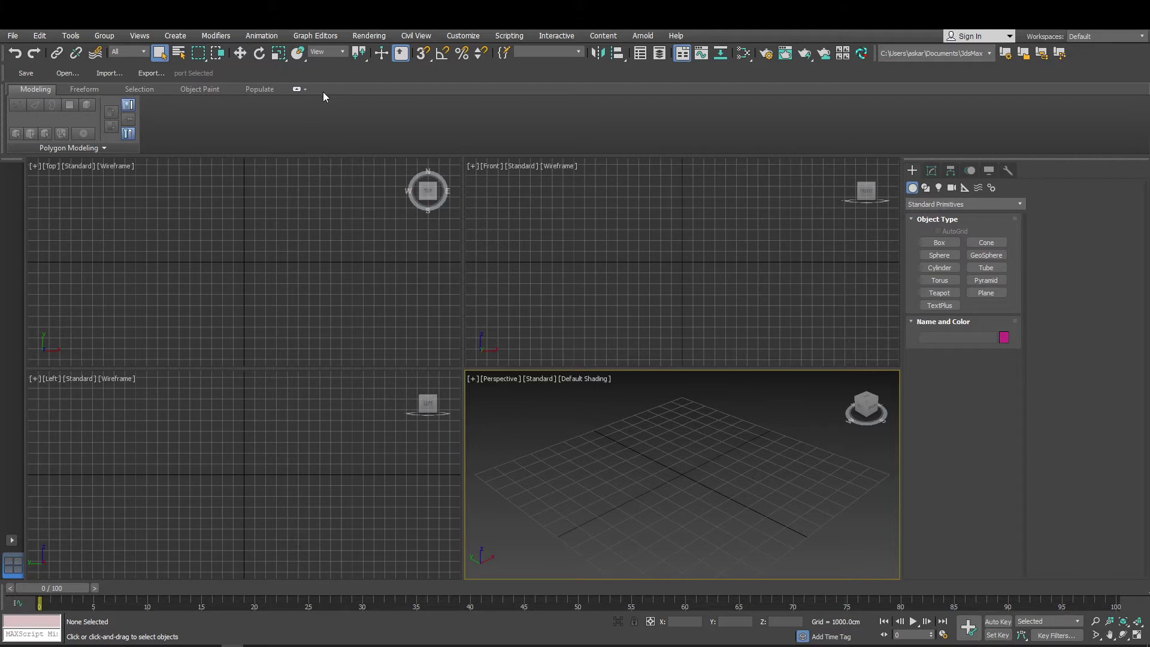
pyautogui.click(83, 90)
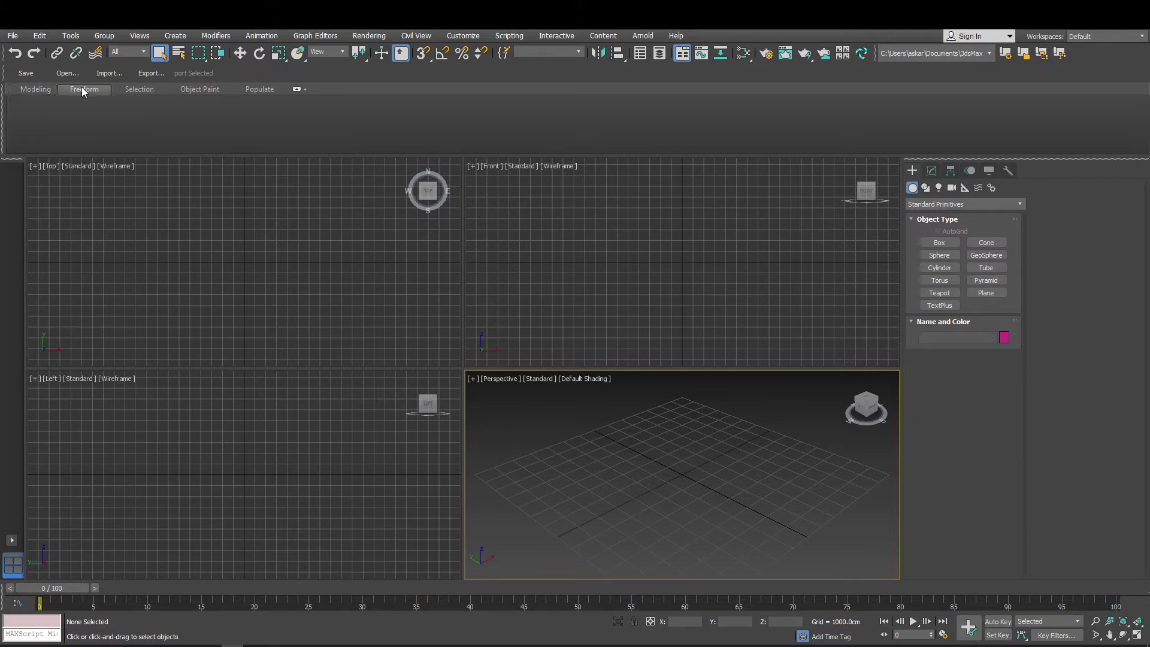
pyautogui.click(189, 88)
pyautogui.click(253, 88)
pyautogui.click(37, 89)
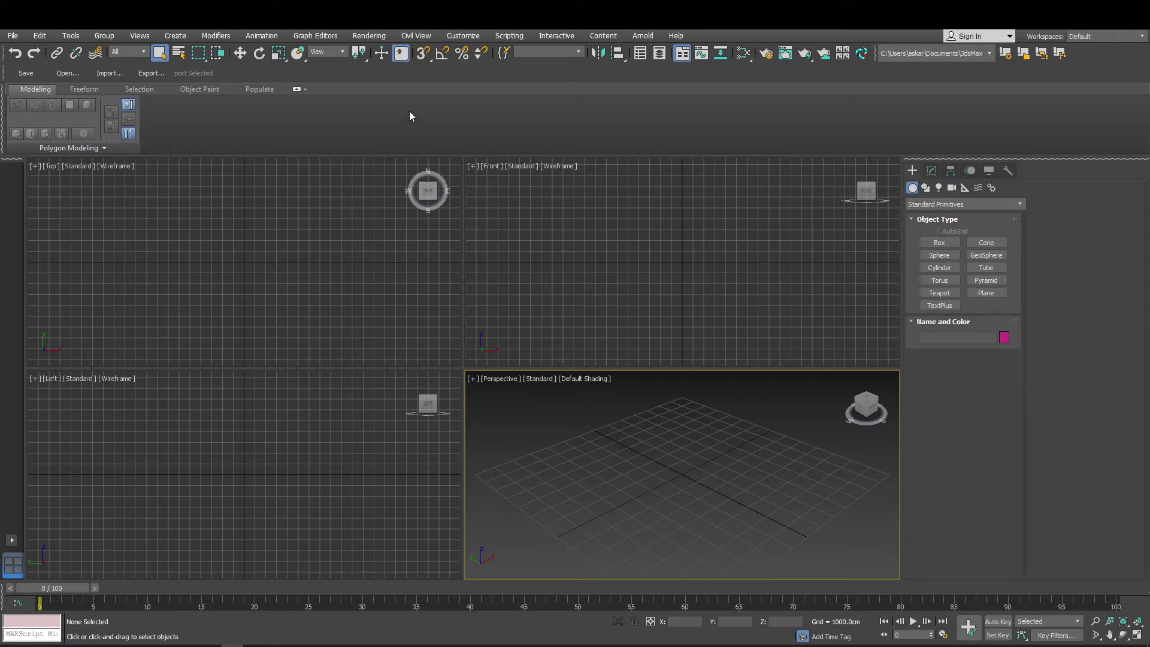
# Activate the Front, Top, Left and Perspective viewports in turn, ending with Perspective active.
pyautogui.click(503, 228)
pyautogui.click(324, 246)
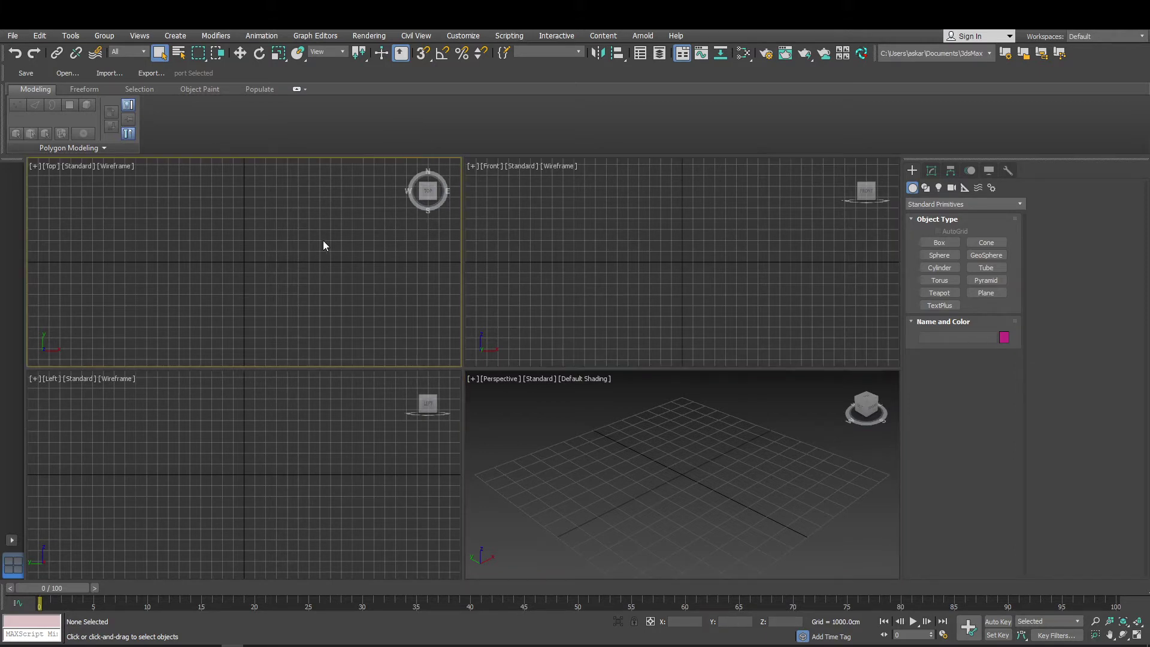
pyautogui.click(393, 468)
pyautogui.click(577, 465)
pyautogui.click(595, 258)
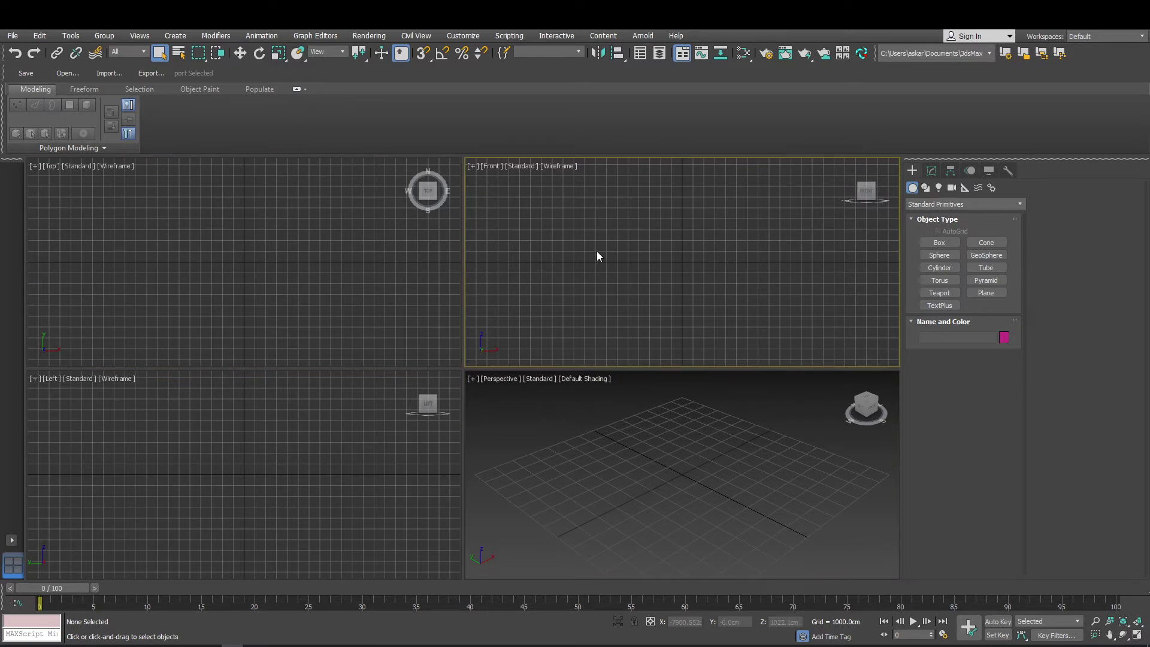
pyautogui.click(413, 339)
pyautogui.click(338, 413)
pyautogui.click(593, 467)
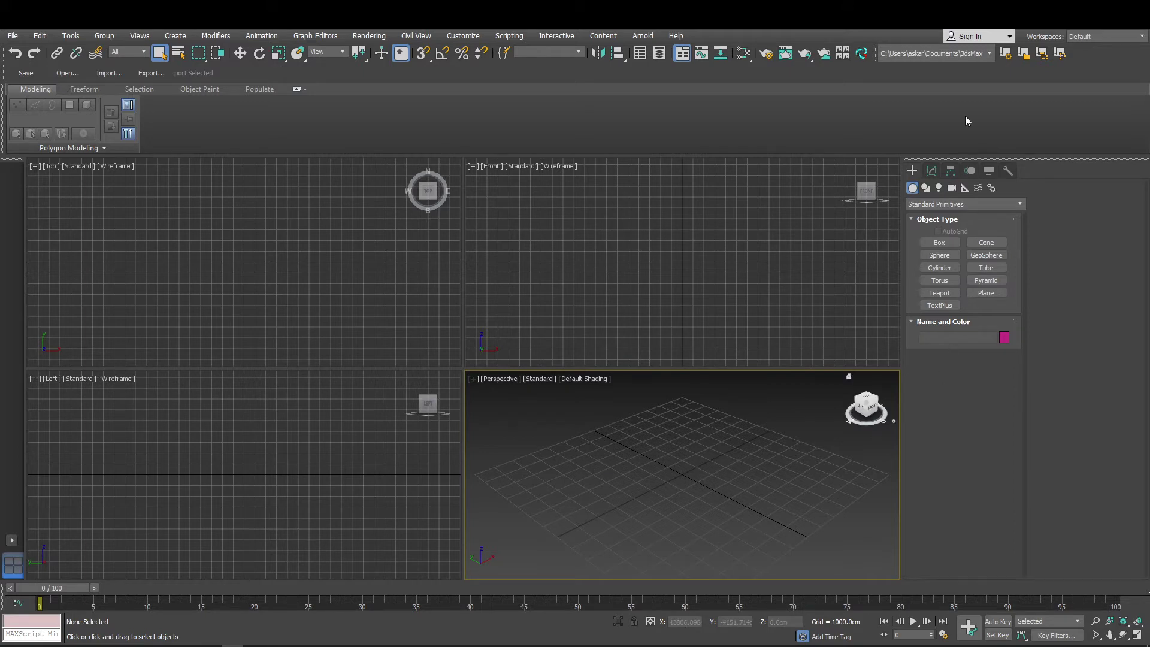
# Narrow the viewport area slightly to enlarge the command panel, and move the time slider to frame 9.
pyautogui.moveTo(899, 480)
pyautogui.mouseDown()
pyautogui.moveTo(1054, 452)
pyautogui.moveTo(890, 464)
pyautogui.mouseUp()
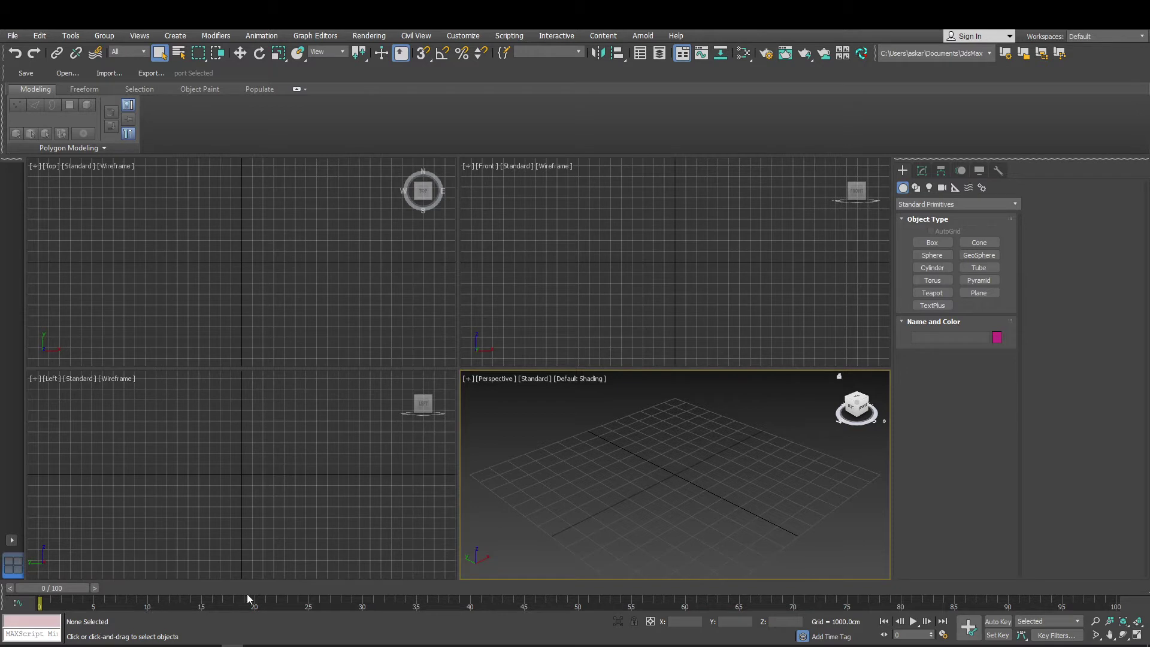
pyautogui.moveTo(66, 587); pyautogui.dragTo(159, 588)
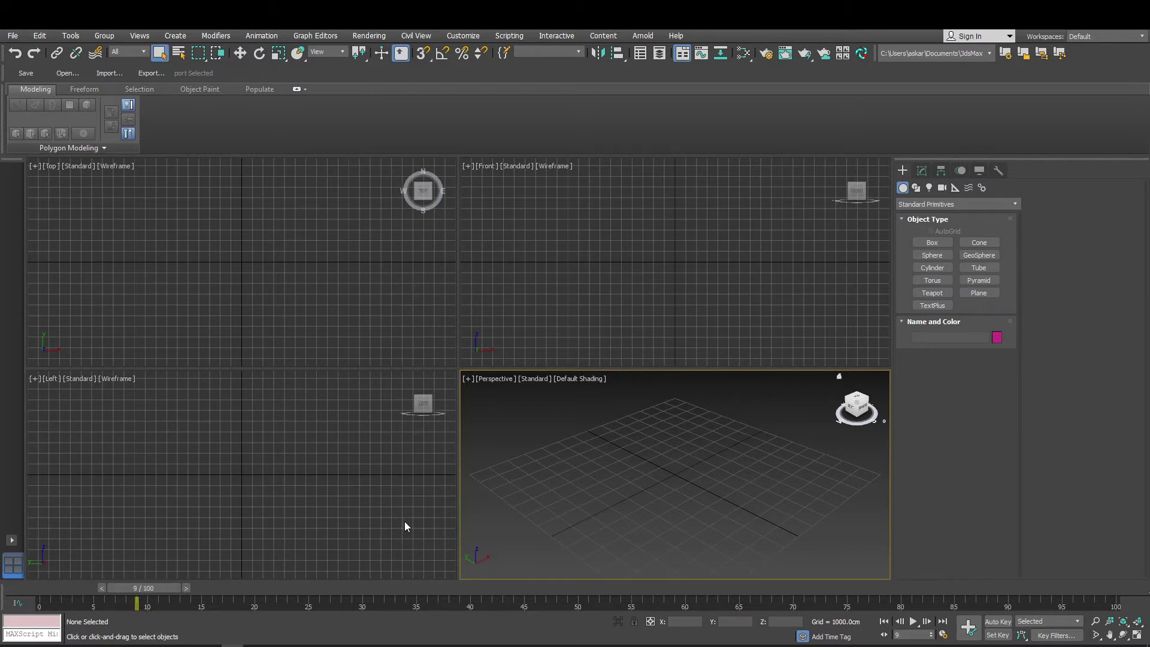
# Look through the Shapes, Lights, Cameras, Helpers, Space Warps and Systems object categories, and return to Geometry with Standard Primitives.
pyautogui.click(916, 188)
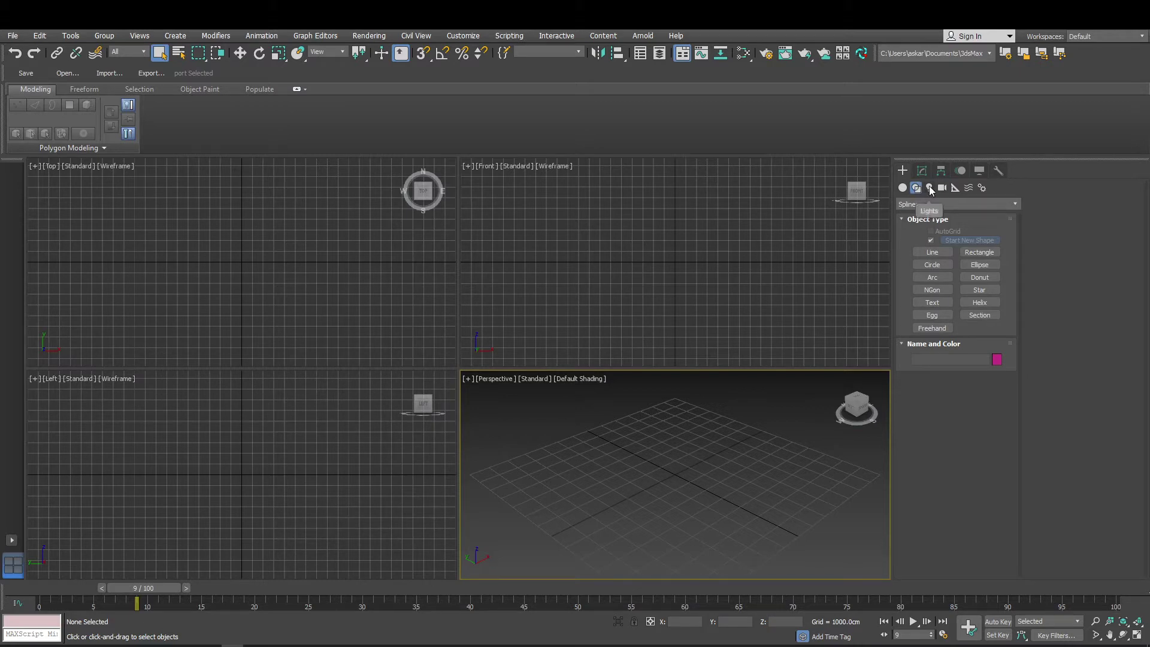
pyautogui.click(929, 187)
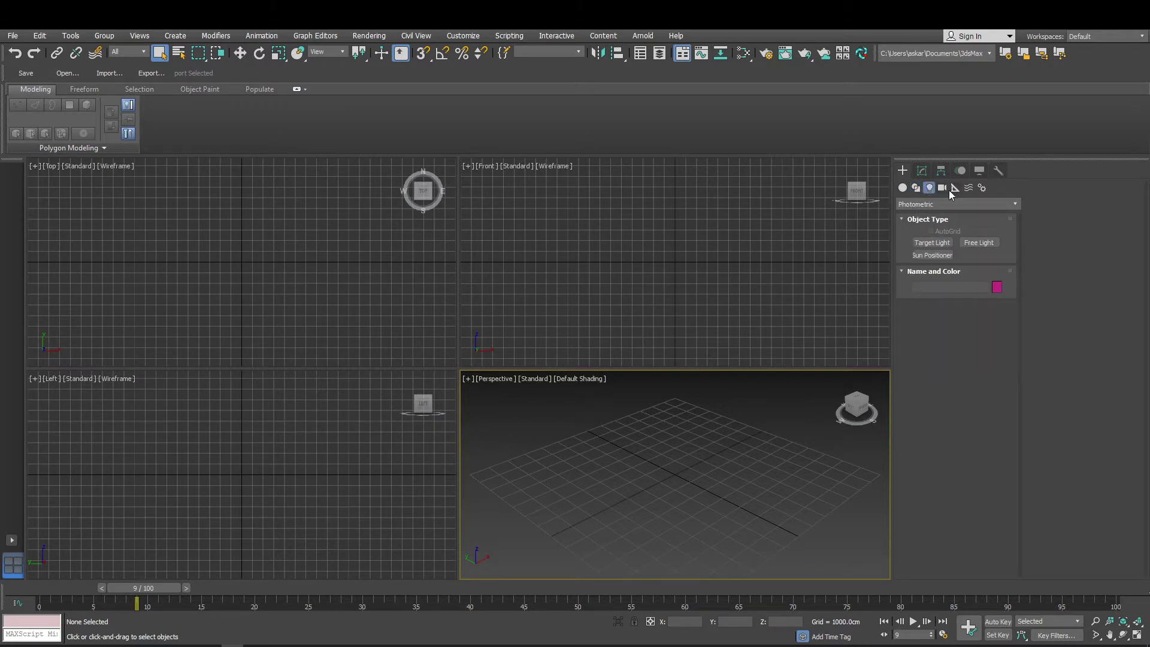
pyautogui.click(943, 190)
pyautogui.click(954, 188)
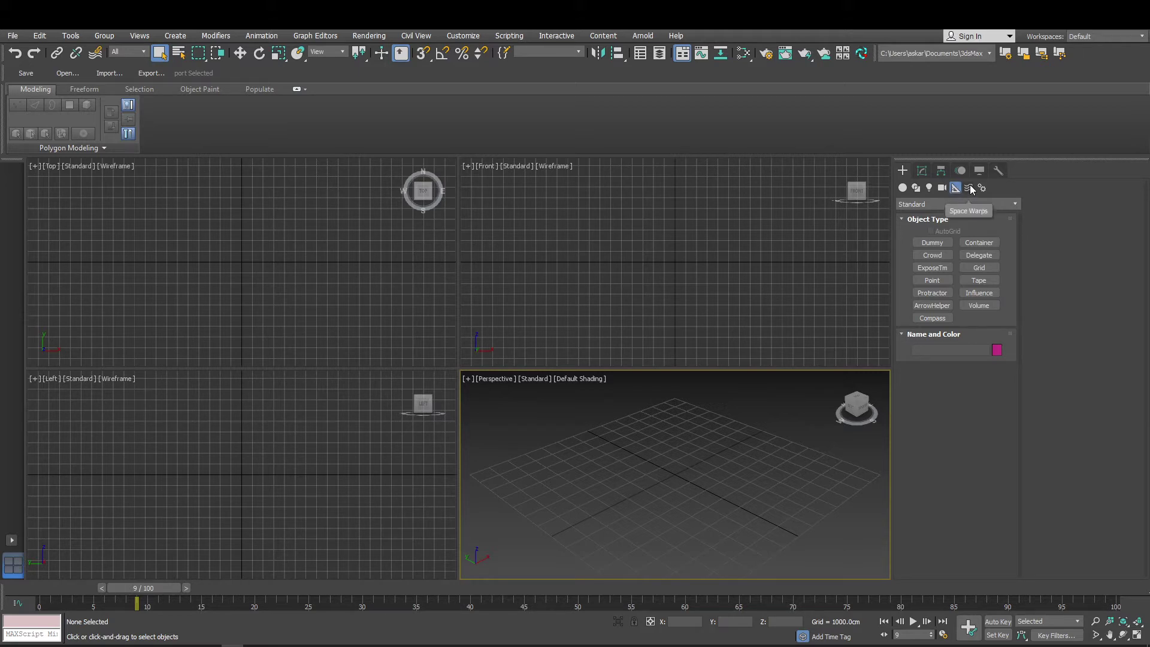
pyautogui.click(969, 188)
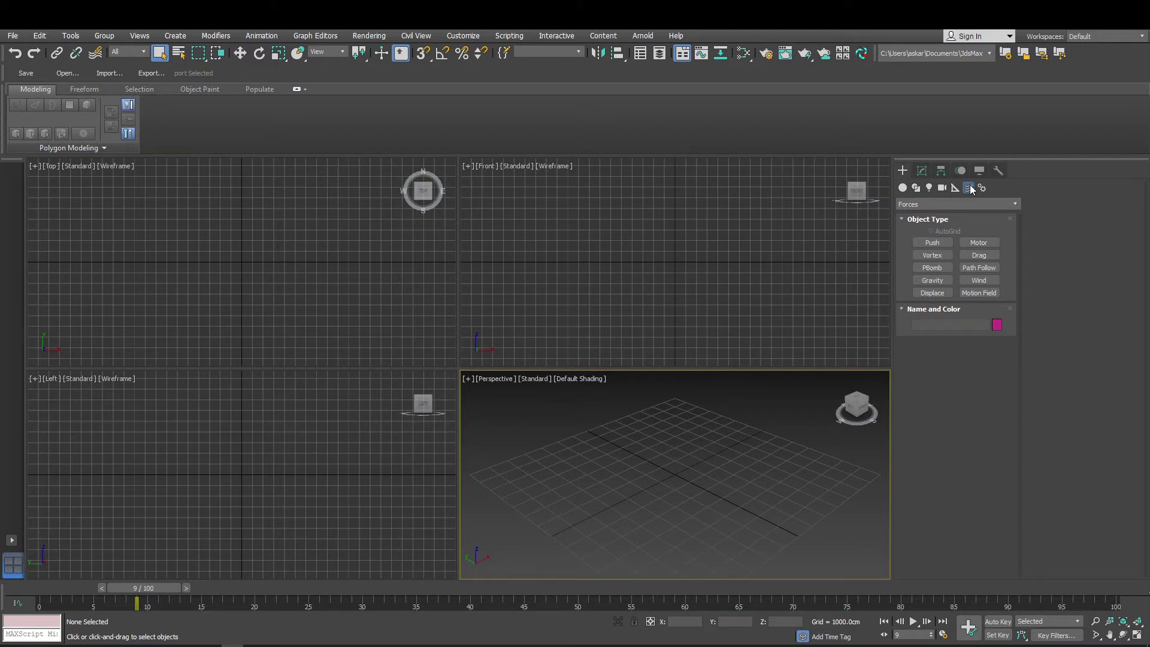
pyautogui.click(987, 187)
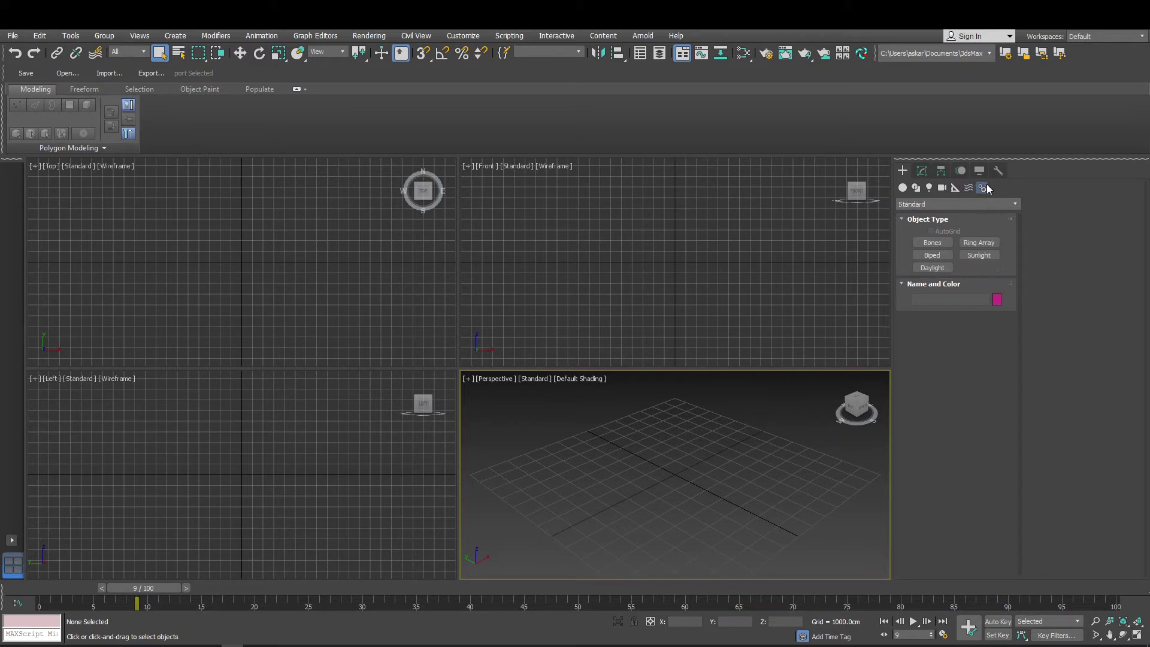
pyautogui.click(903, 188)
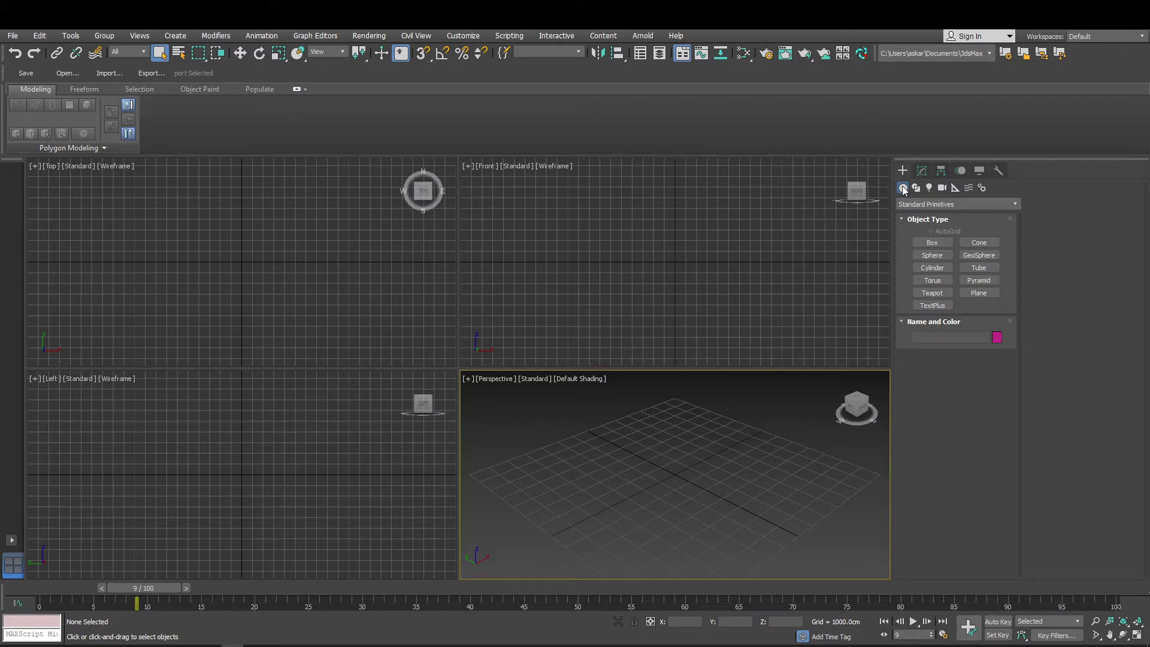
# Look through the Modify, Hierarchy, Motion, Utilities and Display command sets, and return to the Create commands.
pyautogui.click(921, 172)
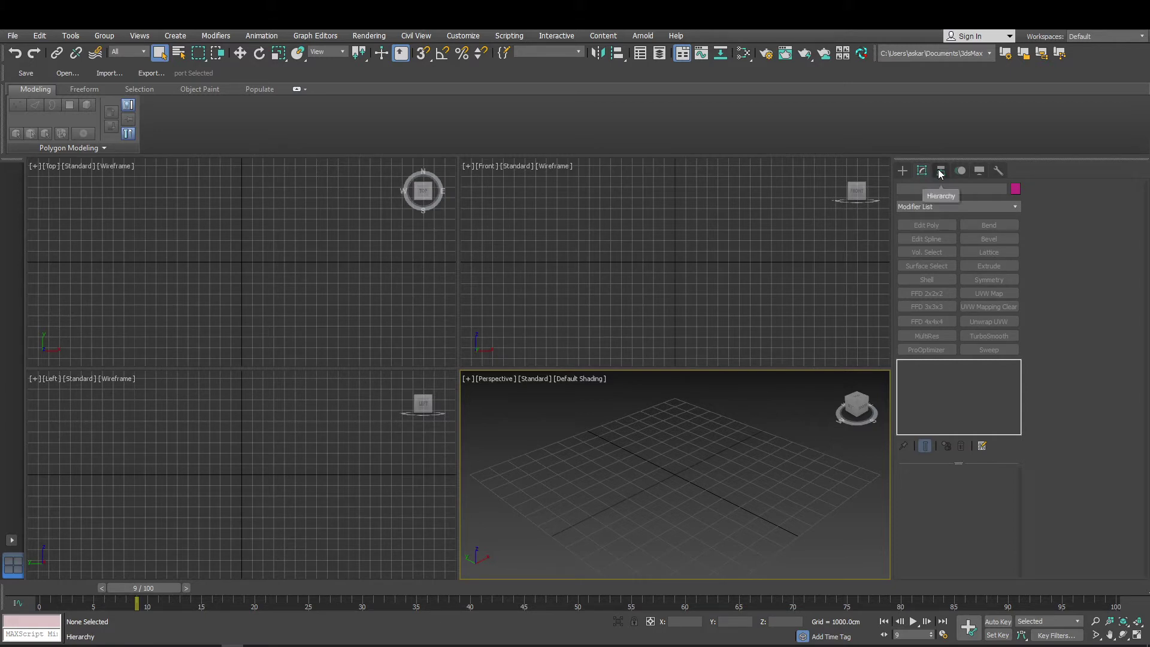
pyautogui.click(941, 172)
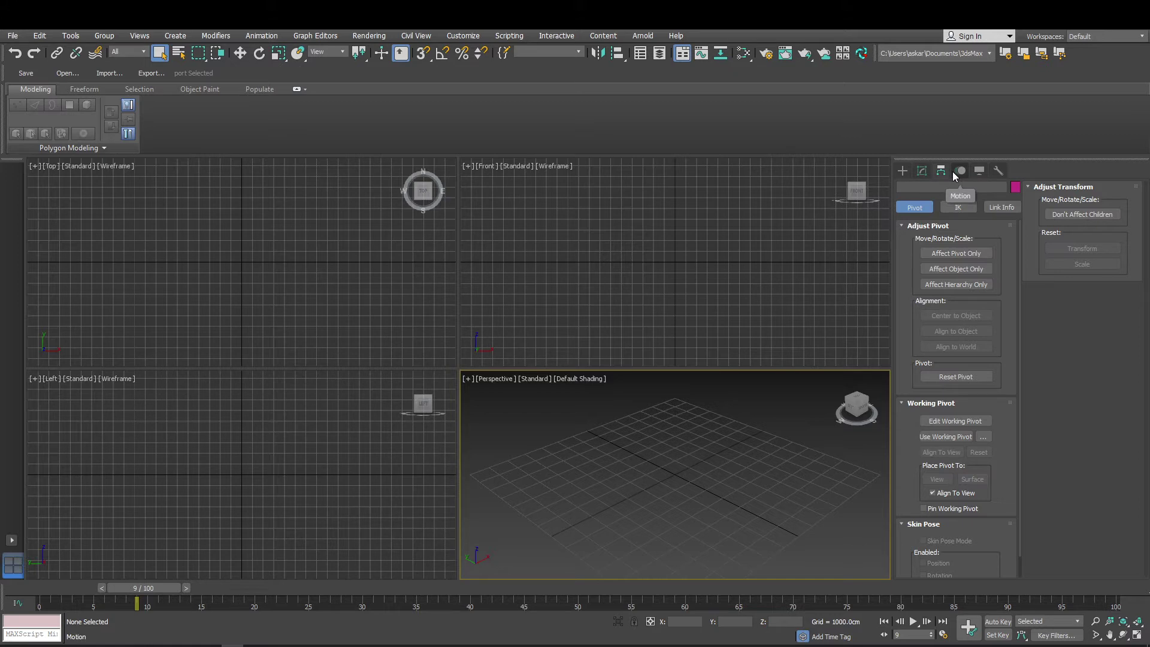
pyautogui.click(954, 172)
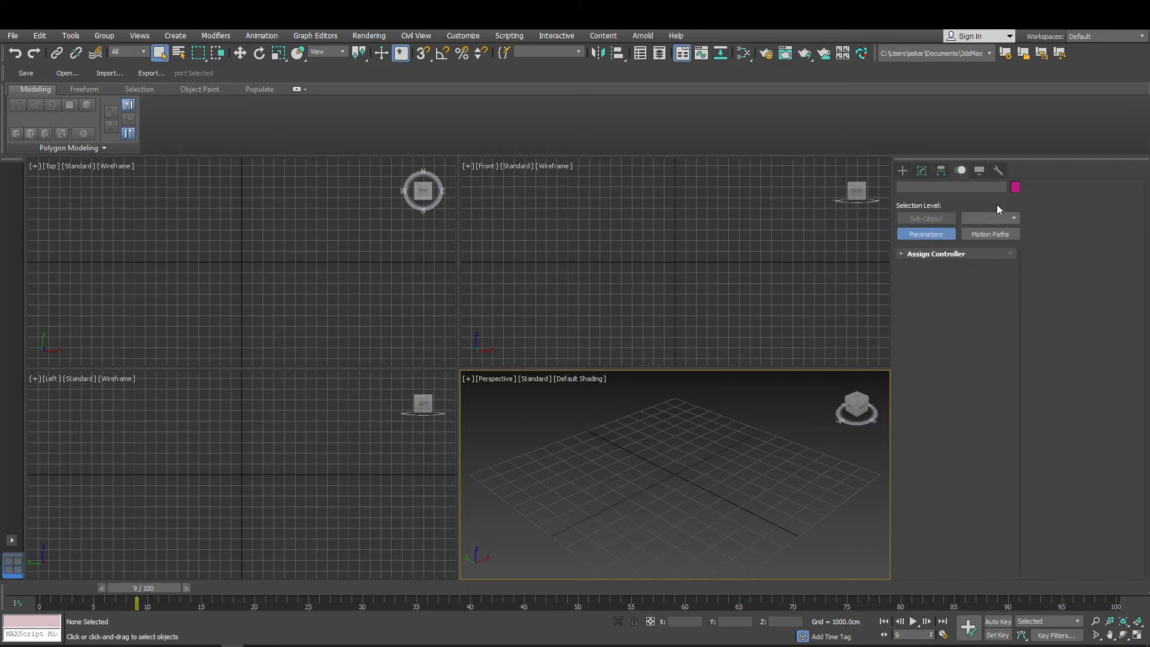
pyautogui.click(999, 171)
pyautogui.click(978, 172)
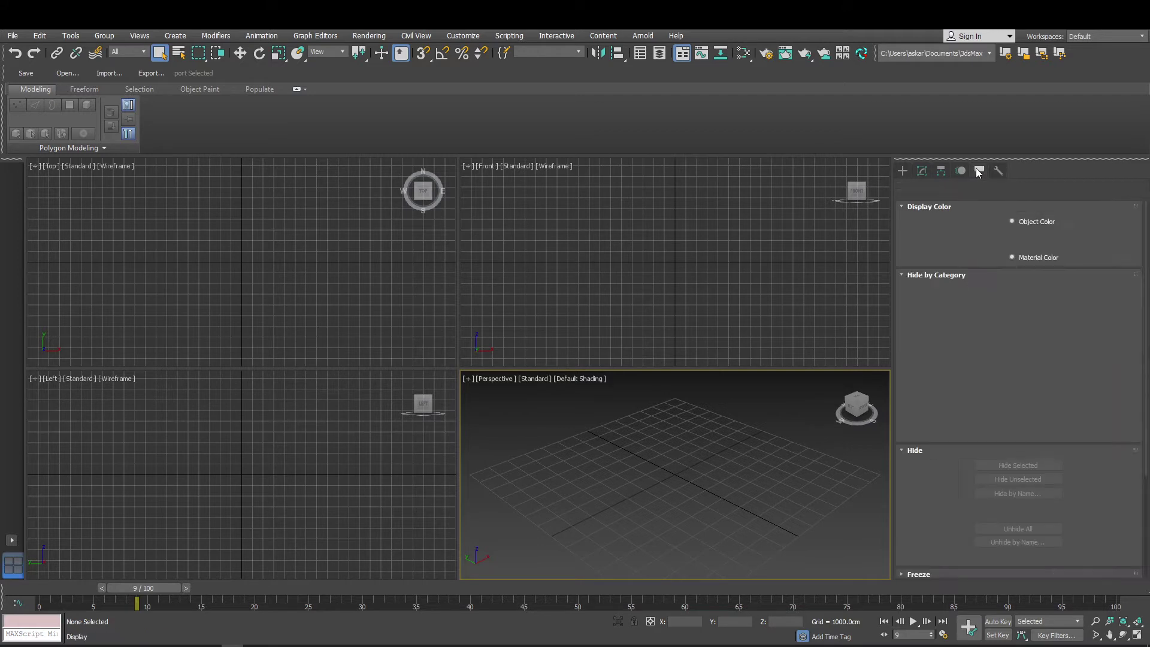
pyautogui.click(904, 170)
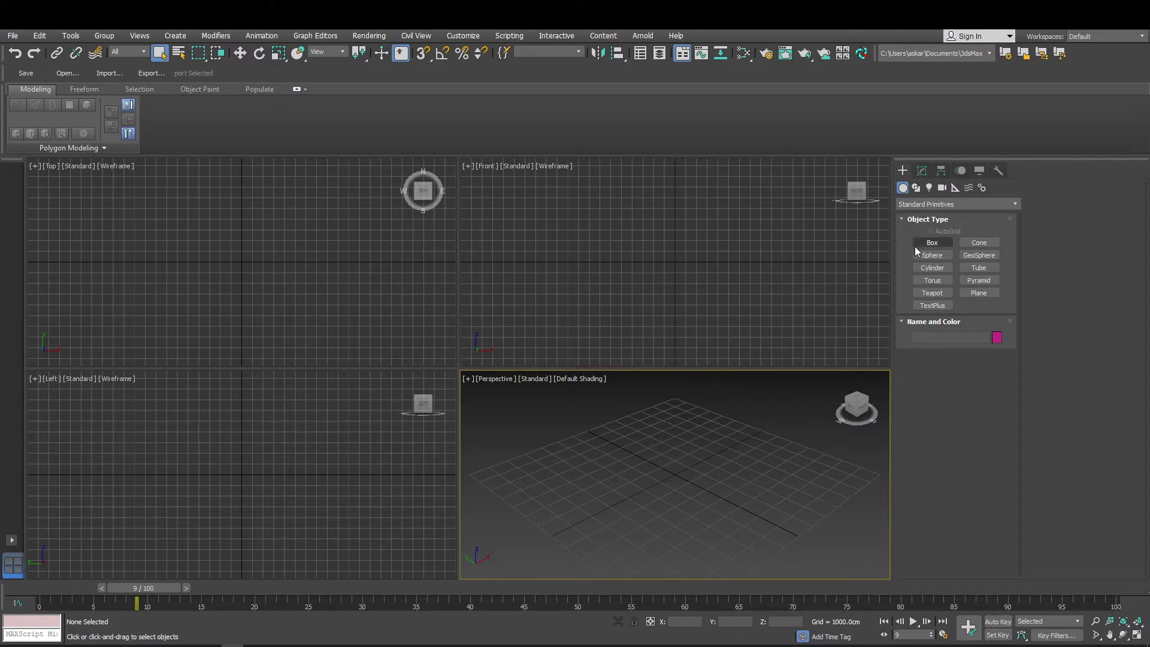
# Activate each of the four viewports in turn, and maximize the Perspective viewport.
pyautogui.click(713, 318)
pyautogui.click(623, 480)
pyautogui.click(383, 452)
pyautogui.click(385, 329)
pyautogui.click(575, 317)
pyautogui.click(601, 431)
pyautogui.click(440, 478)
pyautogui.click(580, 449)
pyautogui.hotkey('alt', 'w')
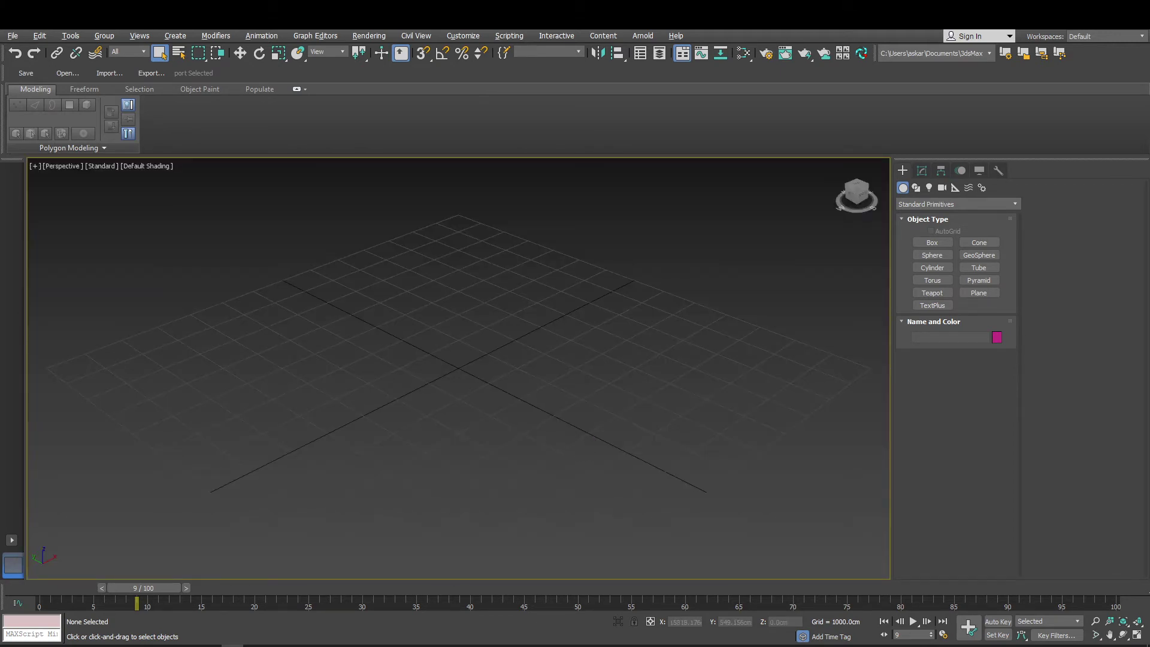
pyautogui.click(1072, 25)
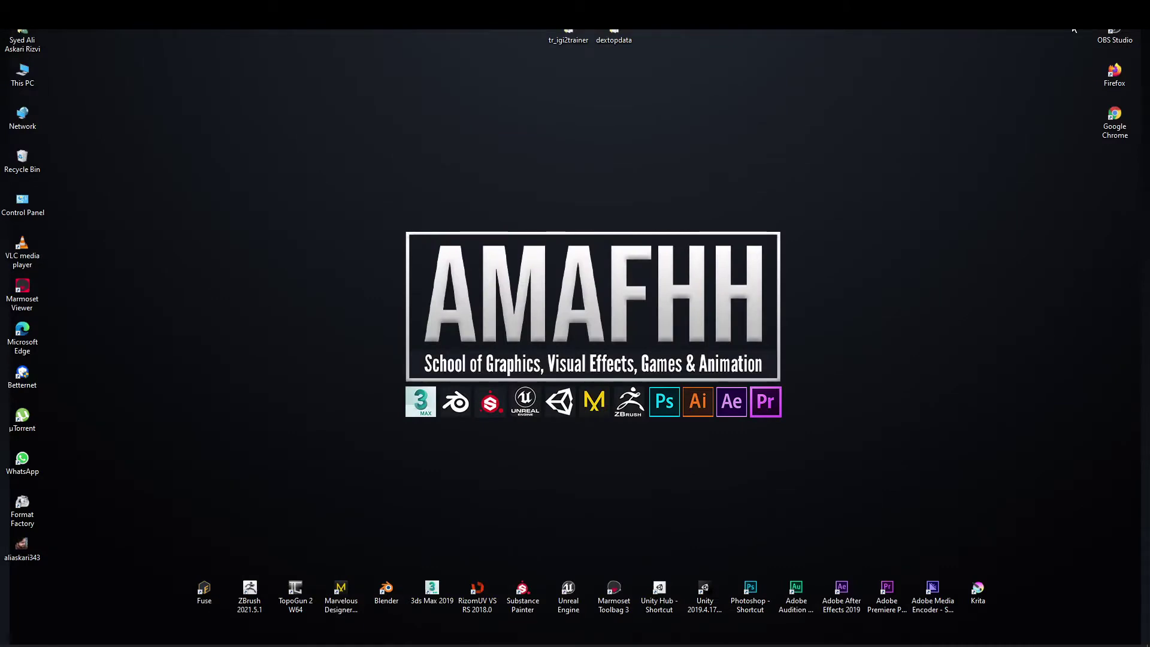
pyautogui.click(232, 646)
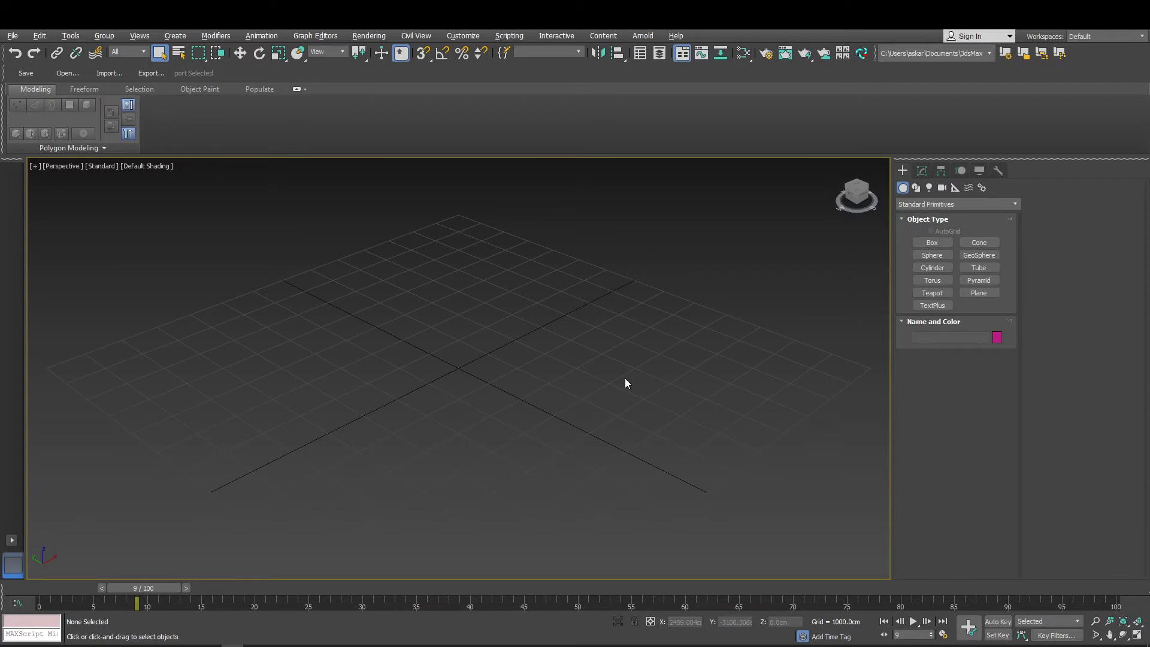
# Maximize the Front viewport and the Perspective viewport one after the other, returning to the four-viewport layout each time.
pyautogui.hotkey('alt', 'w')
pyautogui.click(674, 293)
pyautogui.hotkey('alt', 'w')
pyautogui.hotkey('alt', 'w')
pyautogui.click(675, 447)
pyautogui.hotkey('alt', 'w')
pyautogui.hotkey('alt', 'w')
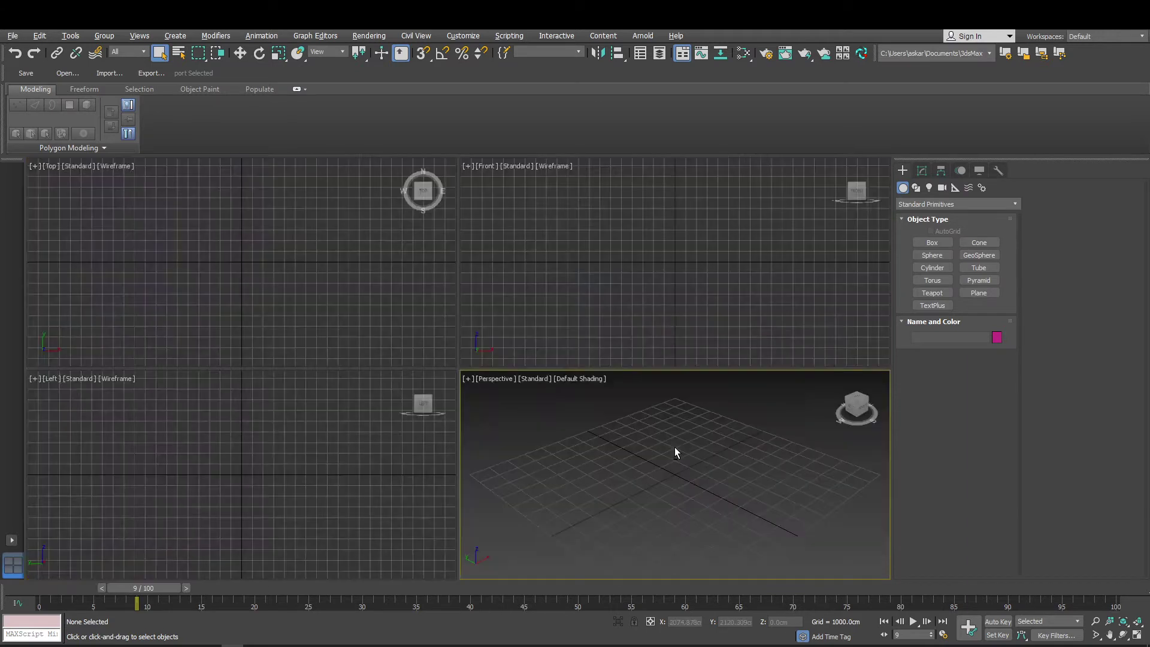
# Maximize the Perspective viewport and draw a box about 6393 cm long, 6069 cm wide and 1037 cm high on the grid.
pyautogui.click(1137, 636)
pyautogui.click(1137, 635)
pyautogui.click(1136, 636)
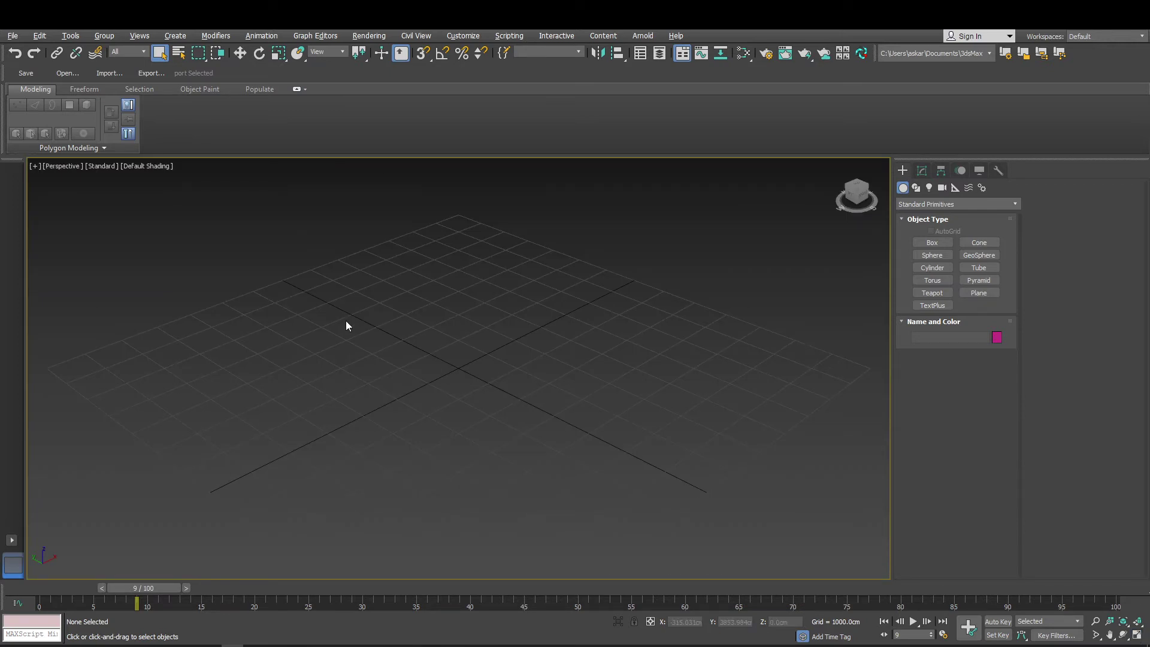
pyautogui.click(923, 241)
pyautogui.moveTo(488, 300); pyautogui.dragTo(512, 500)
pyautogui.moveTo(593, 415); pyautogui.dragTo(470, 313, button='middle')
pyautogui.scroll(5, 405, 332)
pyautogui.scroll(-5, 405, 331)
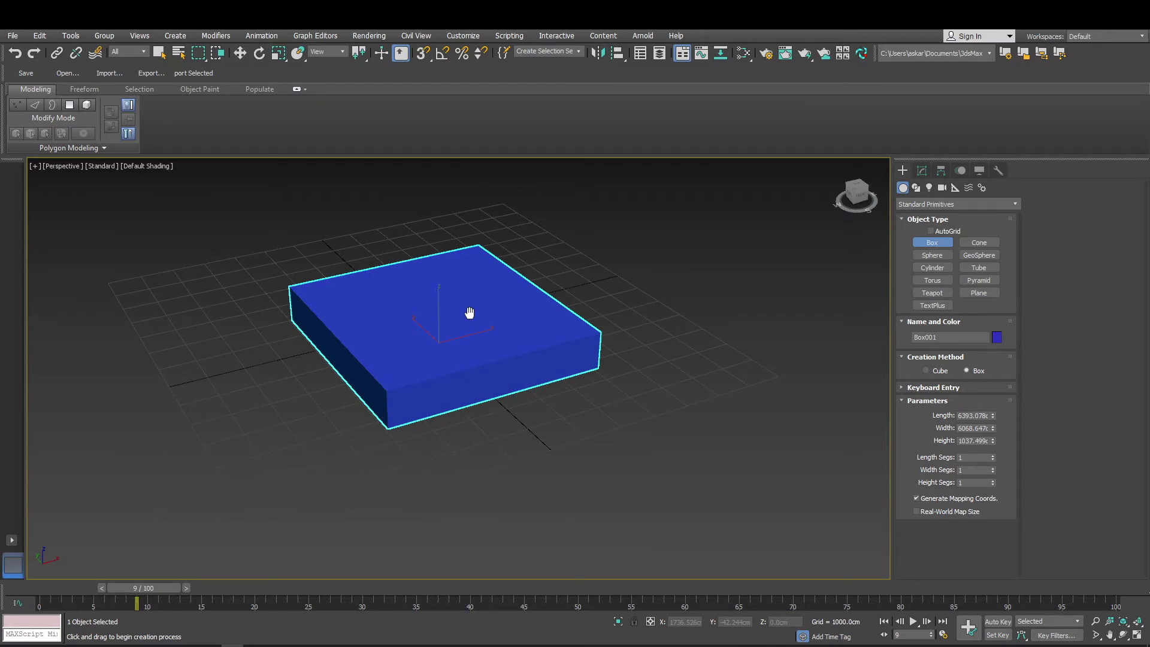
# Move the box across the ground plane to about X 982.7 cm, Y 157.2 cm.
pyautogui.click(242, 53)
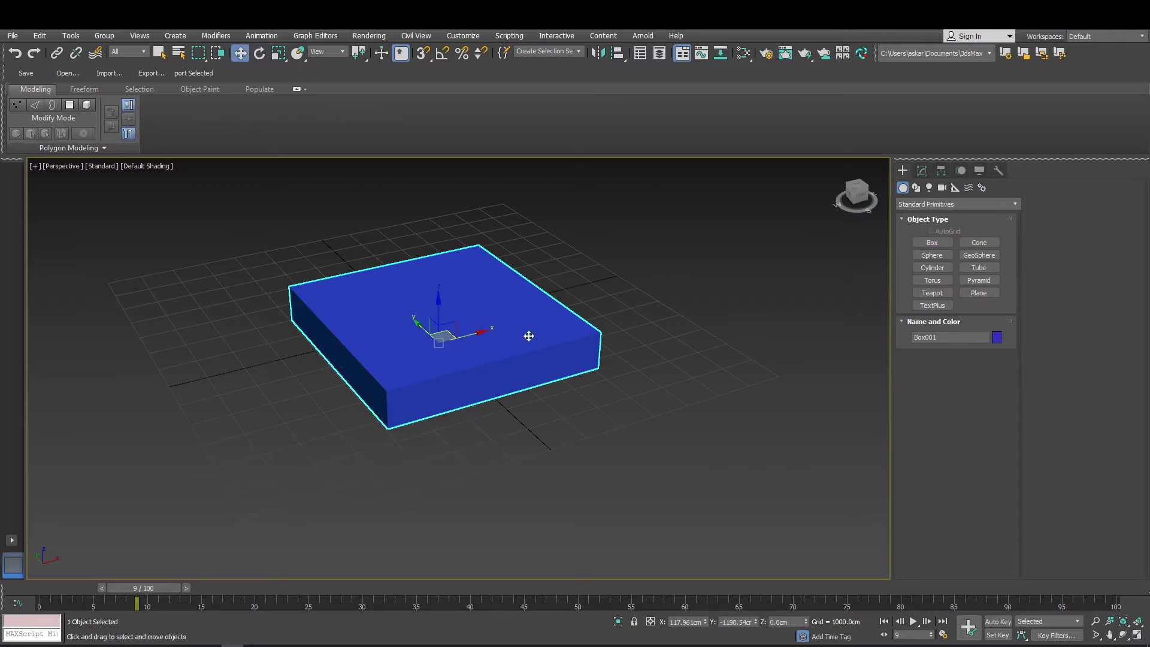
pyautogui.moveTo(451, 333); pyautogui.dragTo(477, 148)
pyautogui.hotkey('ctrl', 'z')
pyautogui.moveTo(591, 333); pyautogui.dragTo(687, 329, button='middle')
pyautogui.keyDown('alt'); pyautogui.moveTo(587, 314); pyautogui.dragTo(385, 379, button='middle'); pyautogui.keyUp('alt')
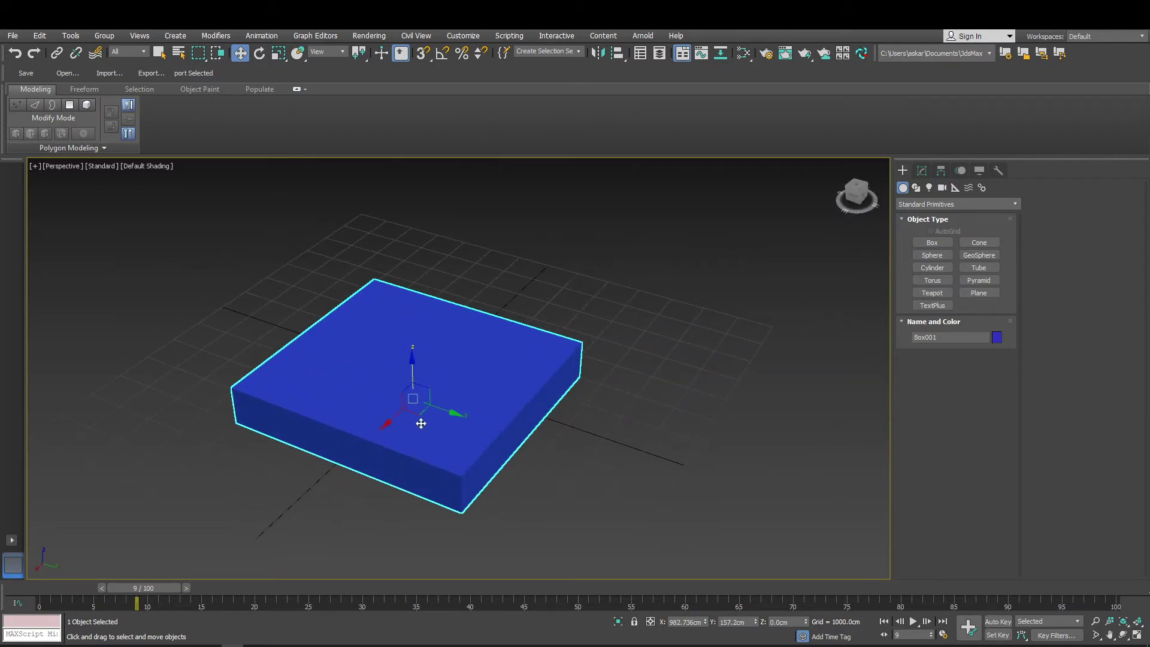
# Try moving the box up to about Z 4751 cm and sideways across the ground plane, undoing each move.
pyautogui.moveTo(413, 398); pyautogui.dragTo(505, 329)
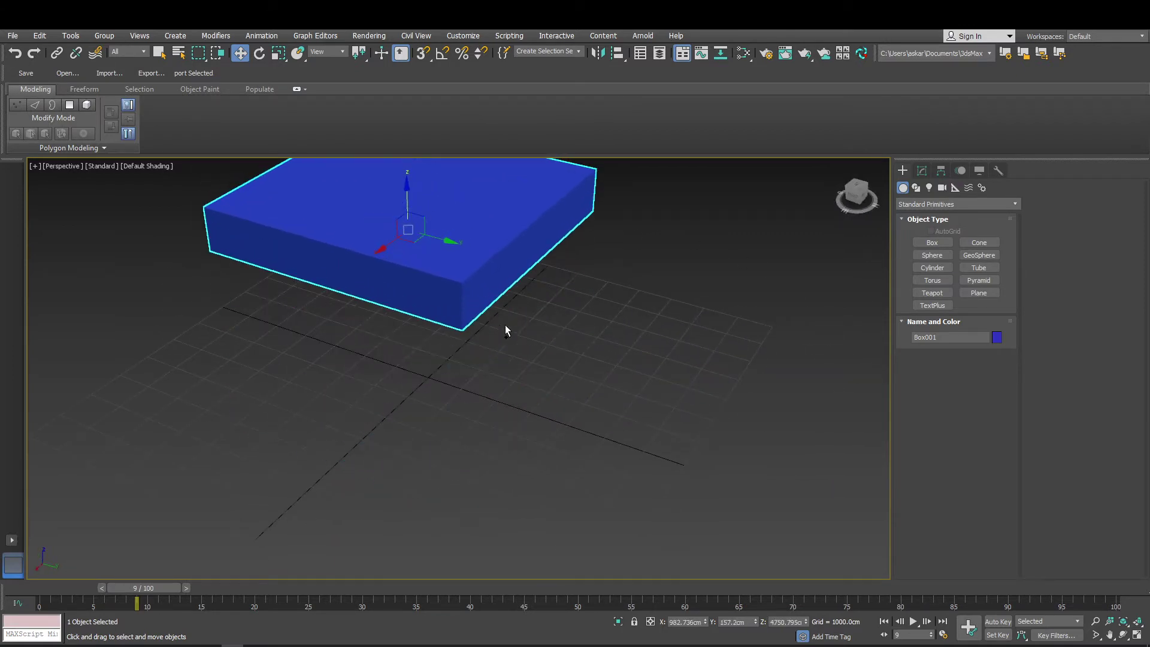
pyautogui.hotkey('ctrl', 'z')
pyautogui.moveTo(419, 412); pyautogui.dragTo(329, 418)
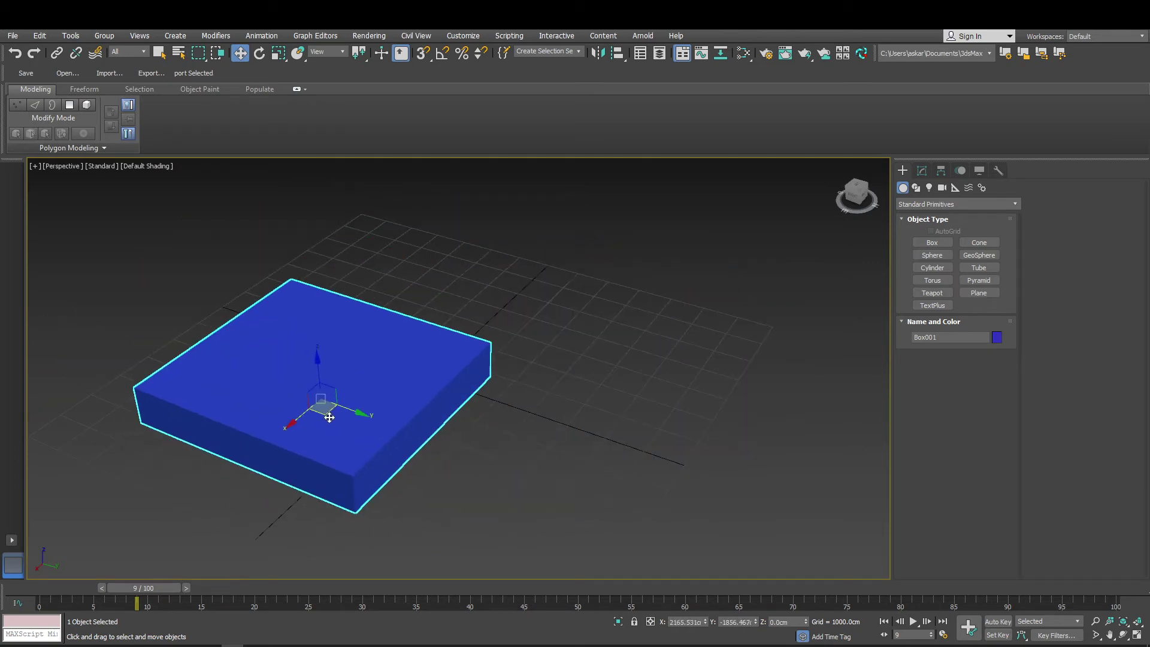
pyautogui.hotkey('ctrl', 'z')
pyautogui.scroll(-4, 398, 411)
pyautogui.keyDown('alt'); pyautogui.moveTo(398, 411); pyautogui.dragTo(568, 370, button='middle'); pyautogui.keyUp('alt')
pyautogui.scroll(4, 569, 371)
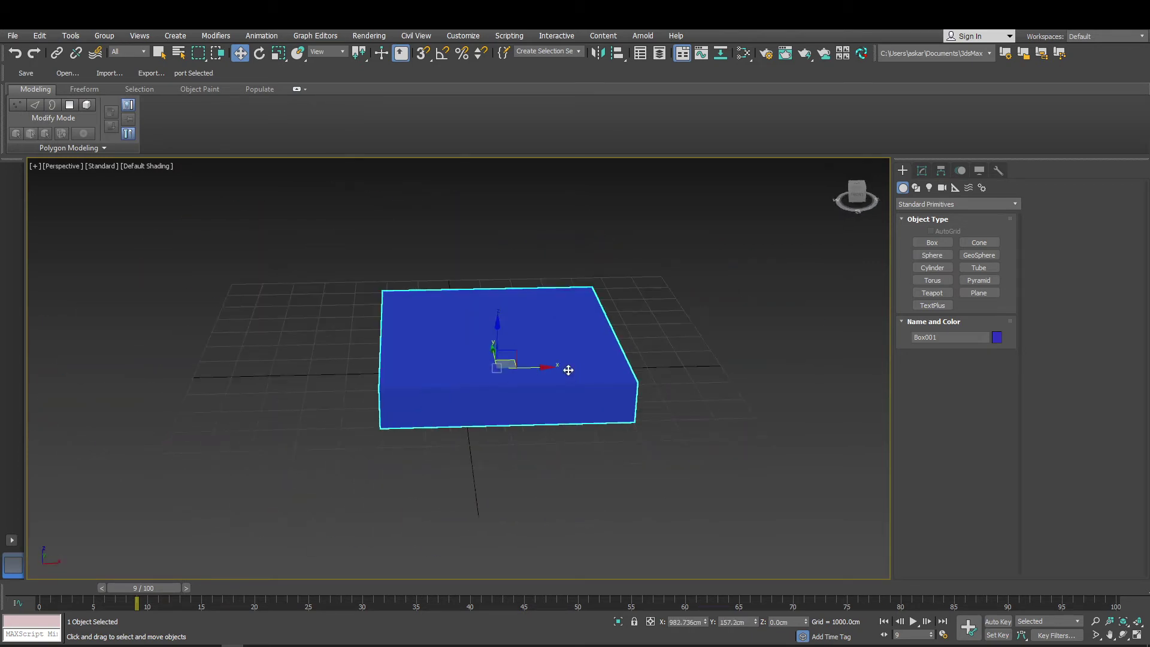
pyautogui.scroll(2, 515, 348)
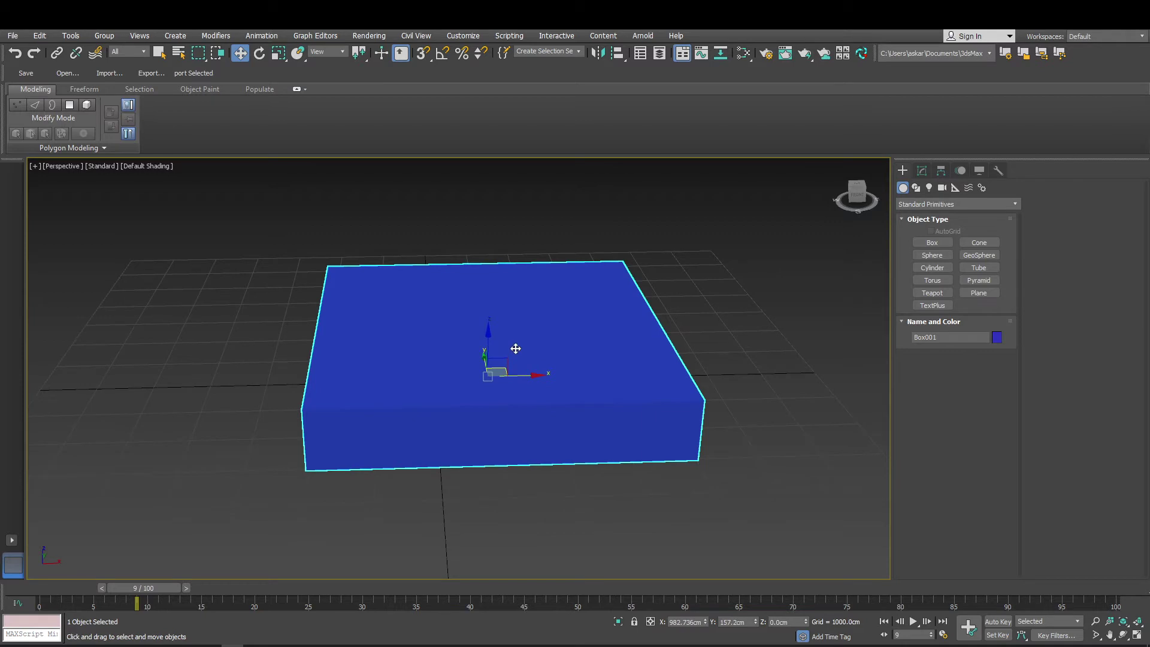
# Try rotating the box with the Rotate tool, and return to the Move tool.
pyautogui.click(260, 53)
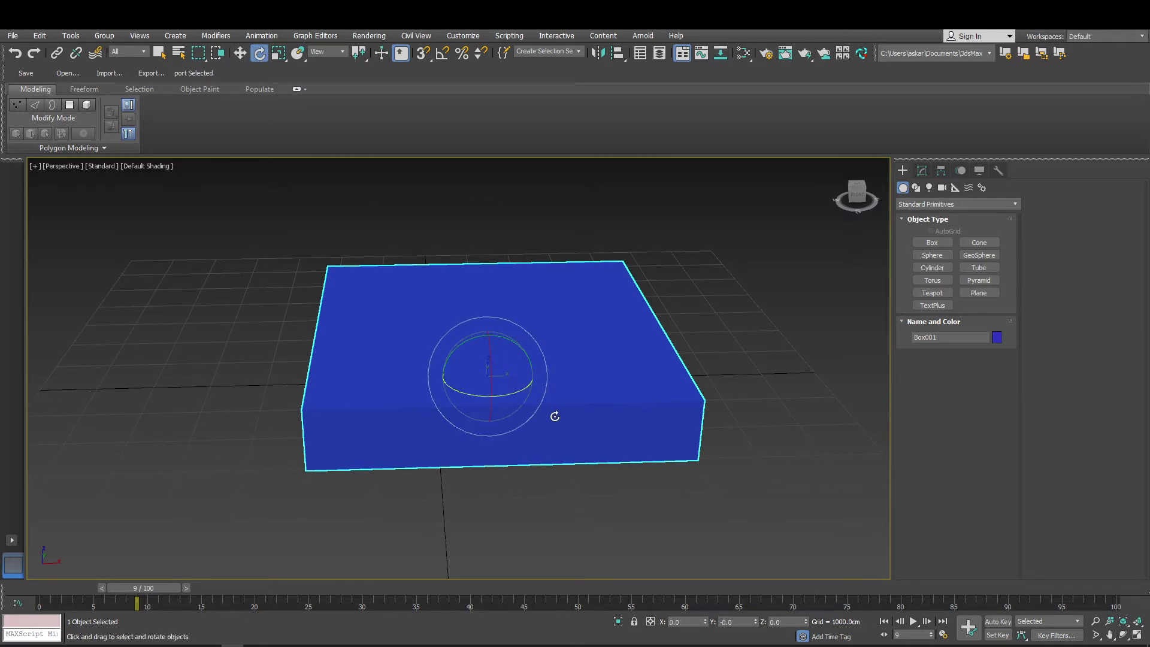
pyautogui.moveTo(501, 336)
pyautogui.mouseDown()
pyautogui.moveTo(799, 394)
pyautogui.moveTo(499, 335)
pyautogui.moveTo(509, 452)
pyautogui.moveTo(487, 442)
pyautogui.moveTo(501, 356)
pyautogui.mouseUp()
pyautogui.keyDown('alt'); pyautogui.moveTo(425, 367); pyautogui.dragTo(425, 333, button='middle'); pyautogui.keyUp('alt')
pyautogui.click(239, 52)
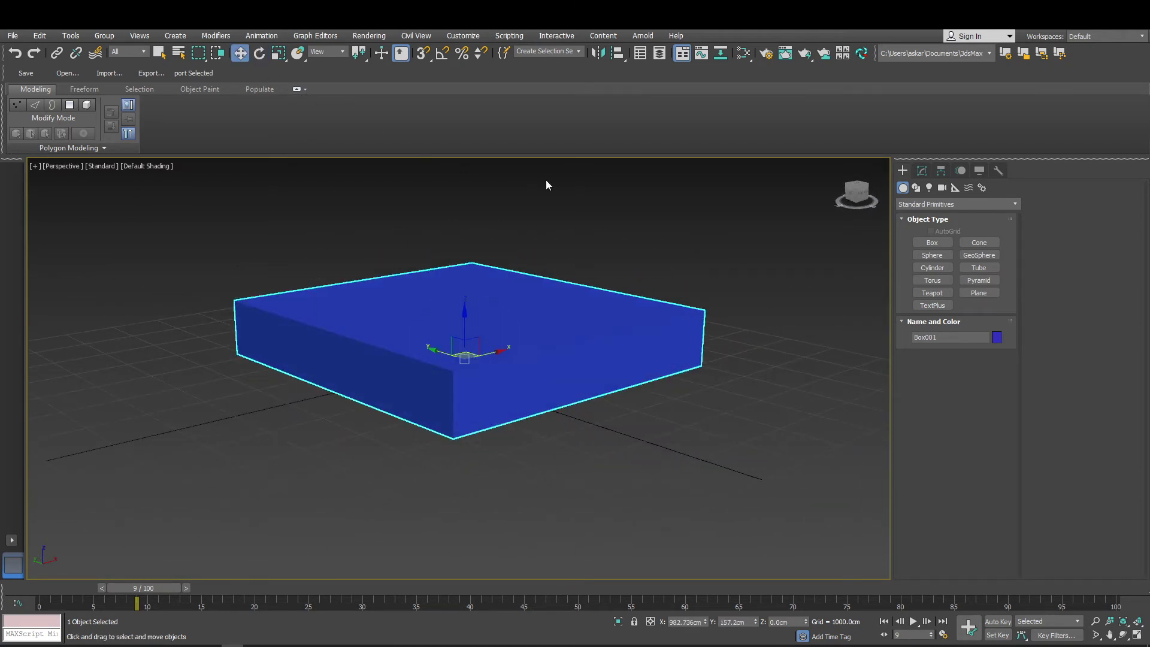
# Zoom far away from the box, restore its selection after deselecting it, and frame the selected box in the viewport.
pyautogui.moveTo(497, 329); pyautogui.dragTo(579, 354, button='middle')
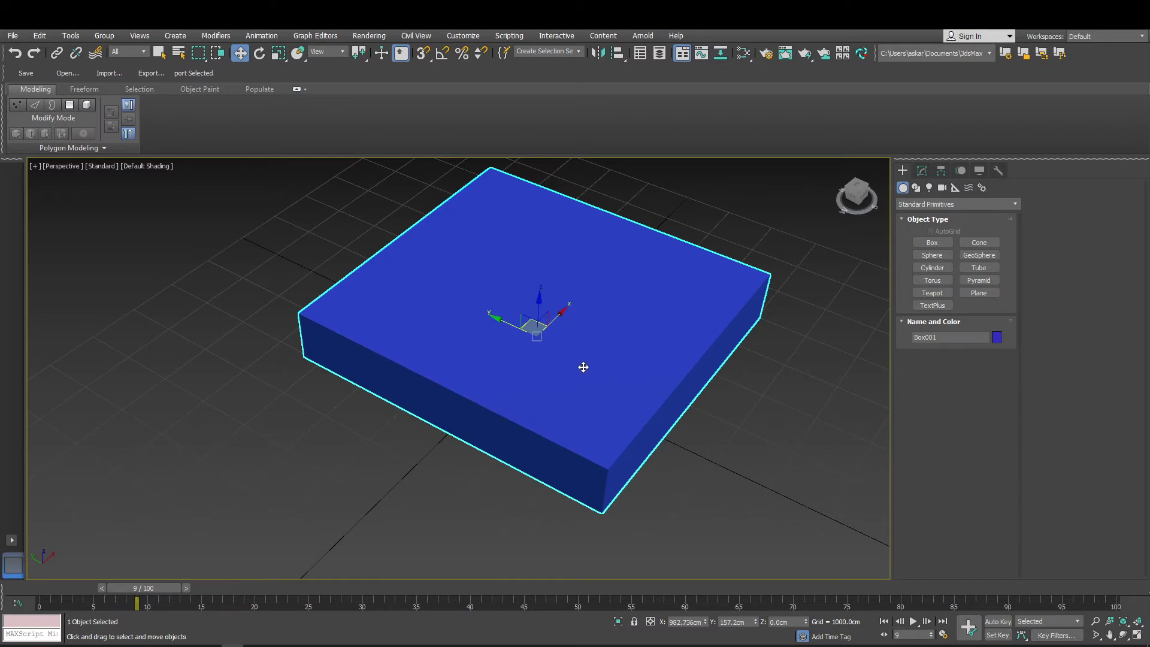
pyautogui.moveTo(585, 372); pyautogui.dragTo(523, 317, button='middle')
pyautogui.scroll(-10, 523, 317)
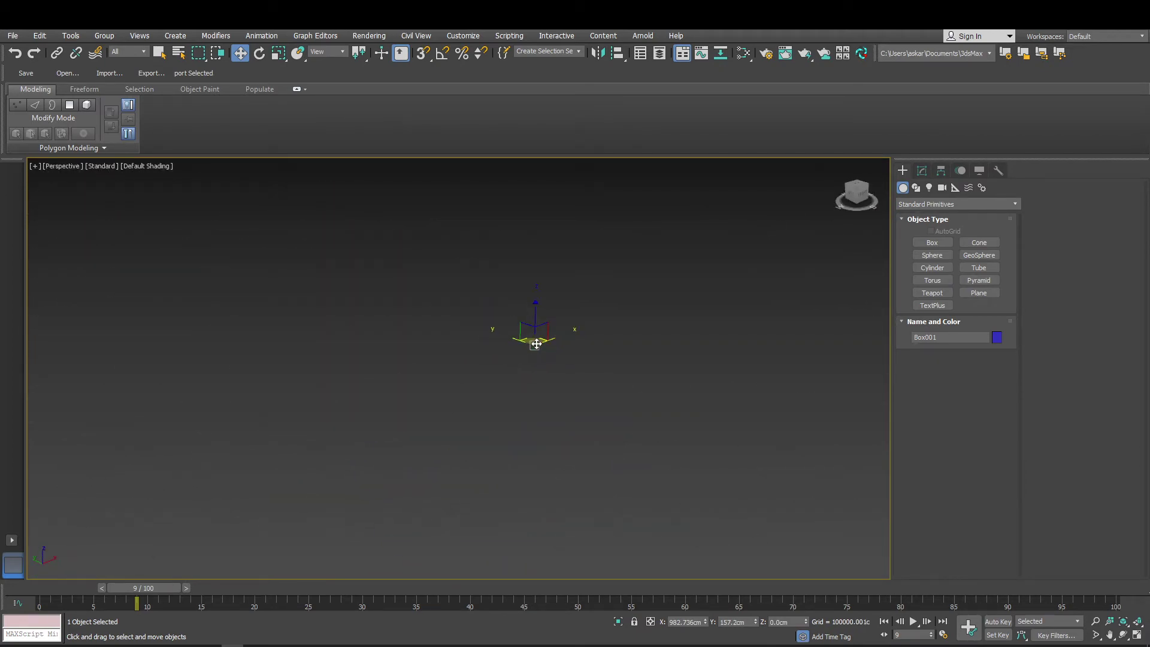
pyautogui.scroll(4, 467, 355)
pyautogui.scroll(-8, 470, 354)
pyautogui.scroll(6, 624, 305)
pyautogui.scroll(-2, 623, 304)
pyautogui.scroll(-3, 623, 310)
pyautogui.scroll(3, 551, 326)
pyautogui.click(683, 280)
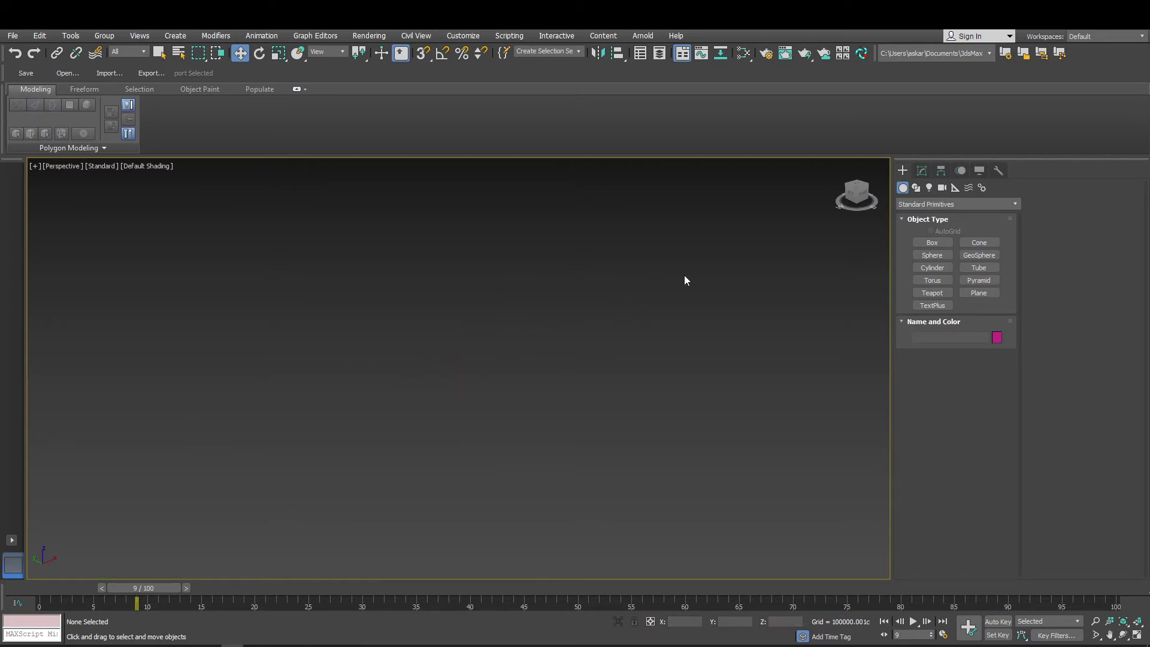
pyautogui.hotkey('ctrl', 'z')
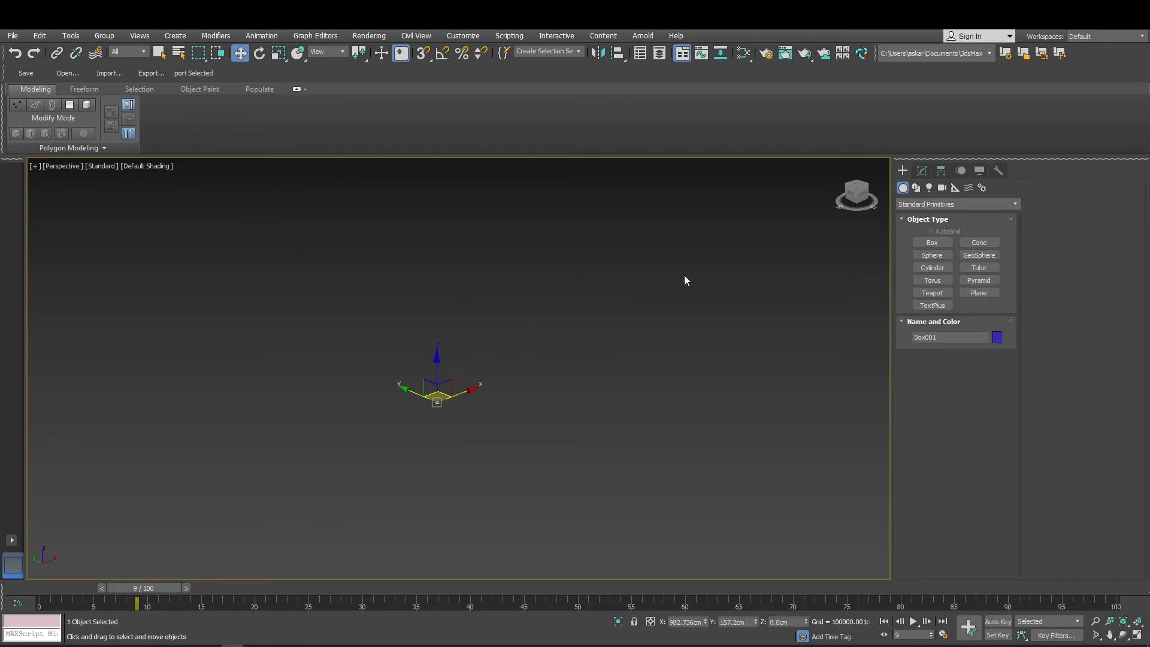
pyautogui.press('z')
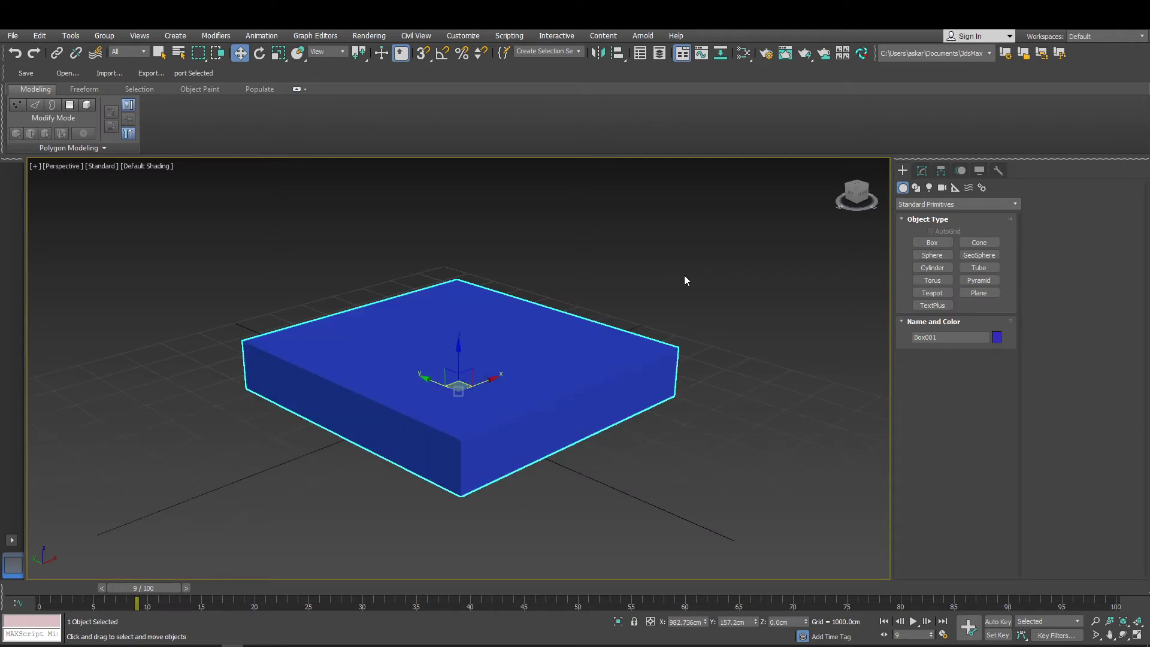
# Repeat losing and reframing the box: zoom out, deselect it, undo the deselection, zoom to the selection and orbit around it.
pyautogui.click(690, 272)
pyautogui.click(470, 396)
pyautogui.scroll(-8, 507, 334)
pyautogui.click(594, 305)
pyautogui.hotkey('ctrl', 'z')
pyautogui.press('z')
pyautogui.keyDown('alt'); pyautogui.moveTo(518, 362); pyautogui.dragTo(557, 390, button='middle'); pyautogui.keyUp('alt')
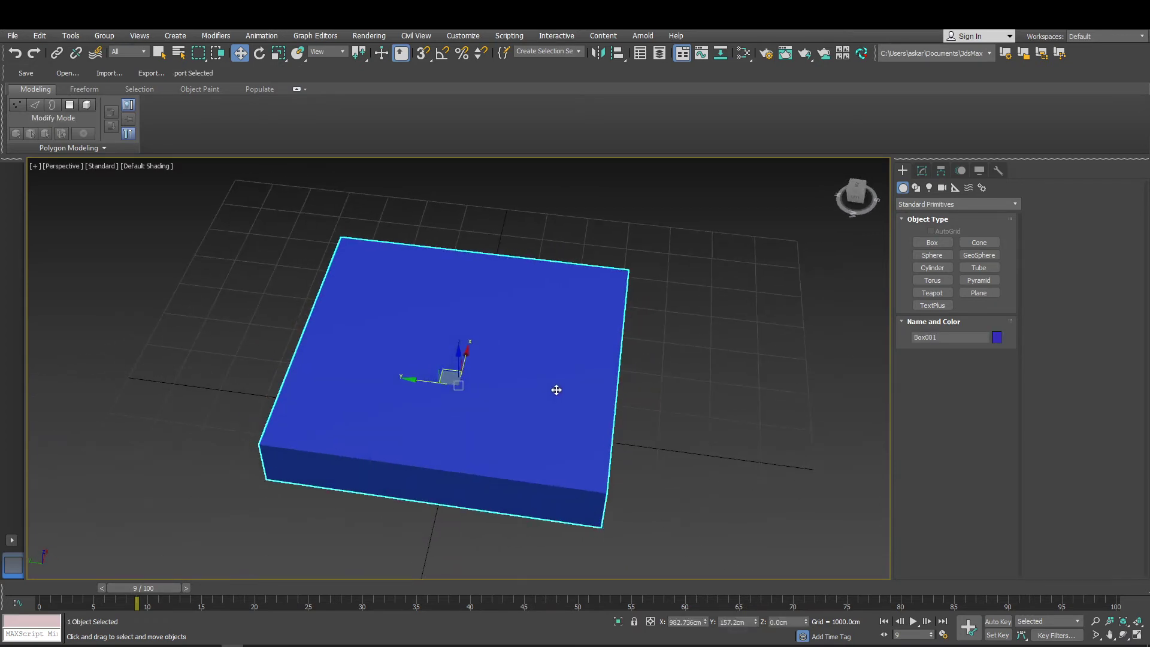
pyautogui.keyDown('alt'); pyautogui.moveTo(510, 379); pyautogui.dragTo(593, 278, button='middle'); pyautogui.keyUp('alt')
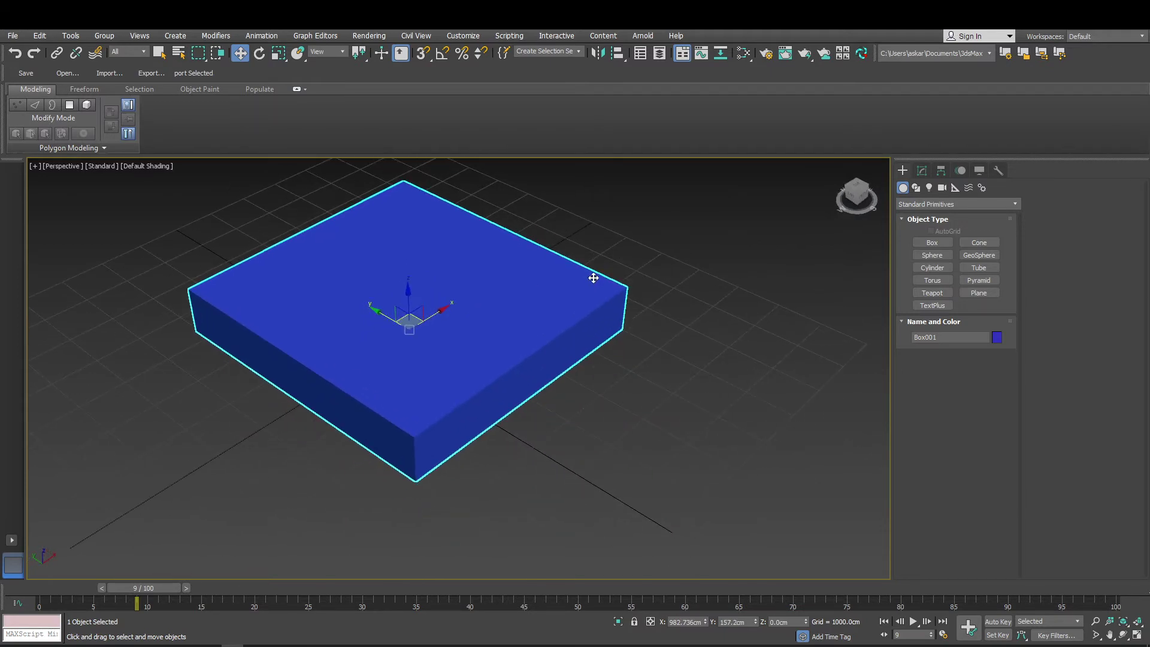
pyautogui.scroll(2, 554, 300)
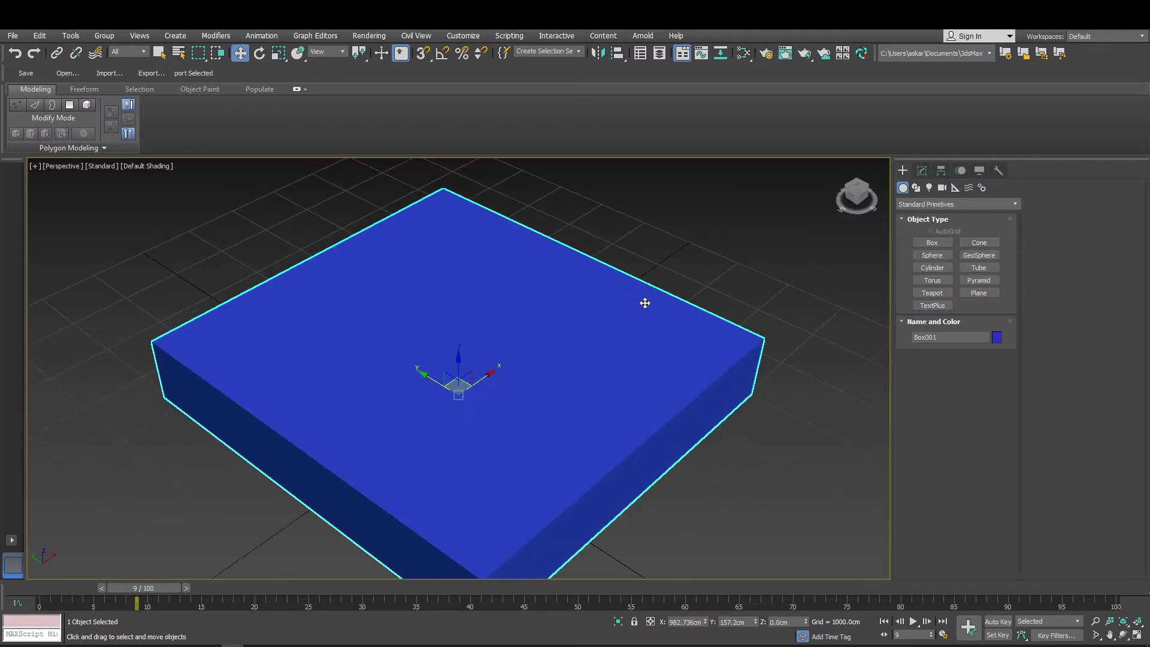
pyautogui.moveTo(644, 303); pyautogui.dragTo(465, 249, button='middle')
# Draw a sphere with a radius of about 6188 cm far away from the box, undoing the first attempt.
pyautogui.click(931, 255)
pyautogui.scroll(-8, 462, 340)
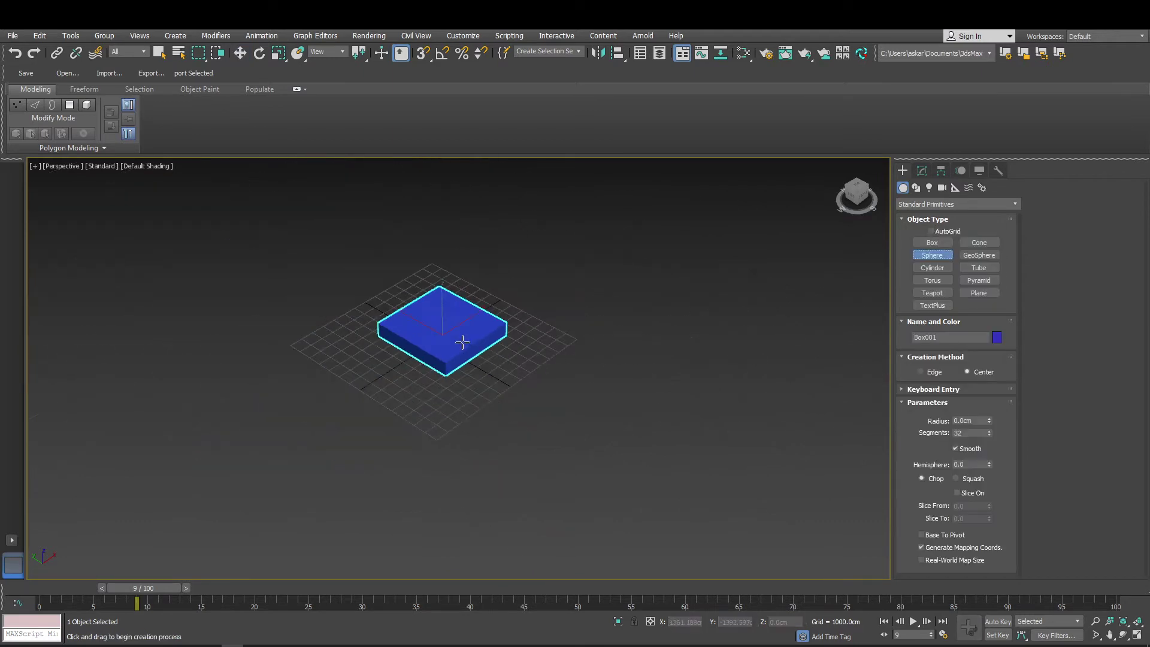
pyautogui.moveTo(712, 175); pyautogui.dragTo(779, 229)
pyautogui.hotkey('ctrl', 'z')
pyautogui.moveTo(800, 284); pyautogui.dragTo(740, 276, button='middle')
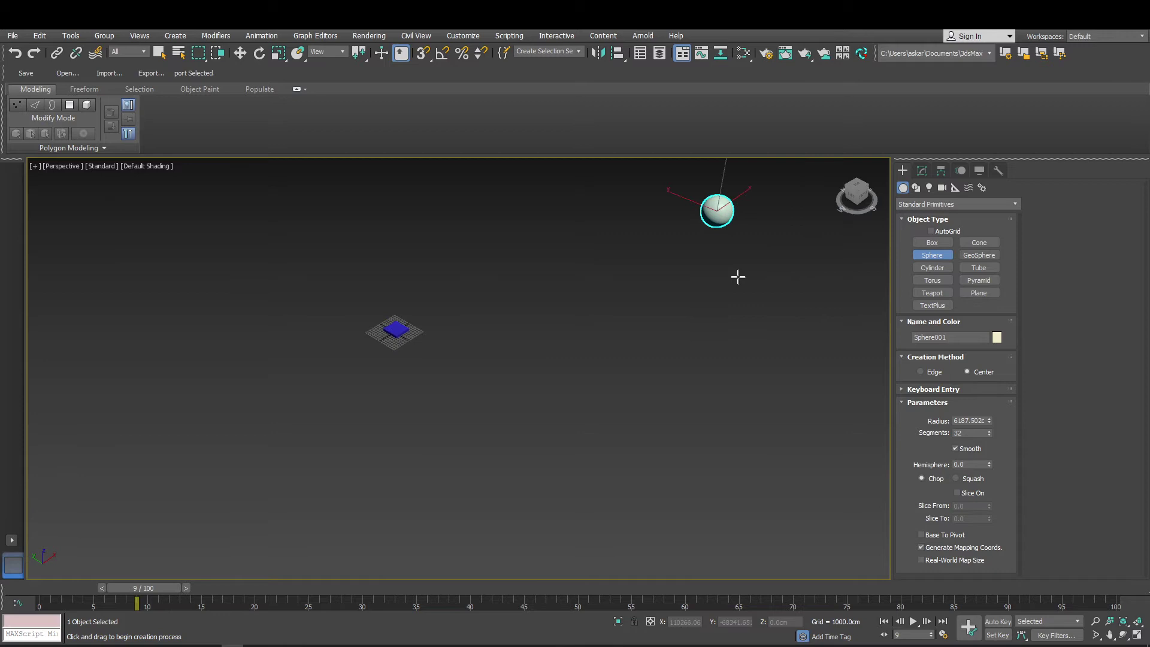
# Select the sphere and frame it in the viewport, and do the same with the box.
pyautogui.click(240, 54)
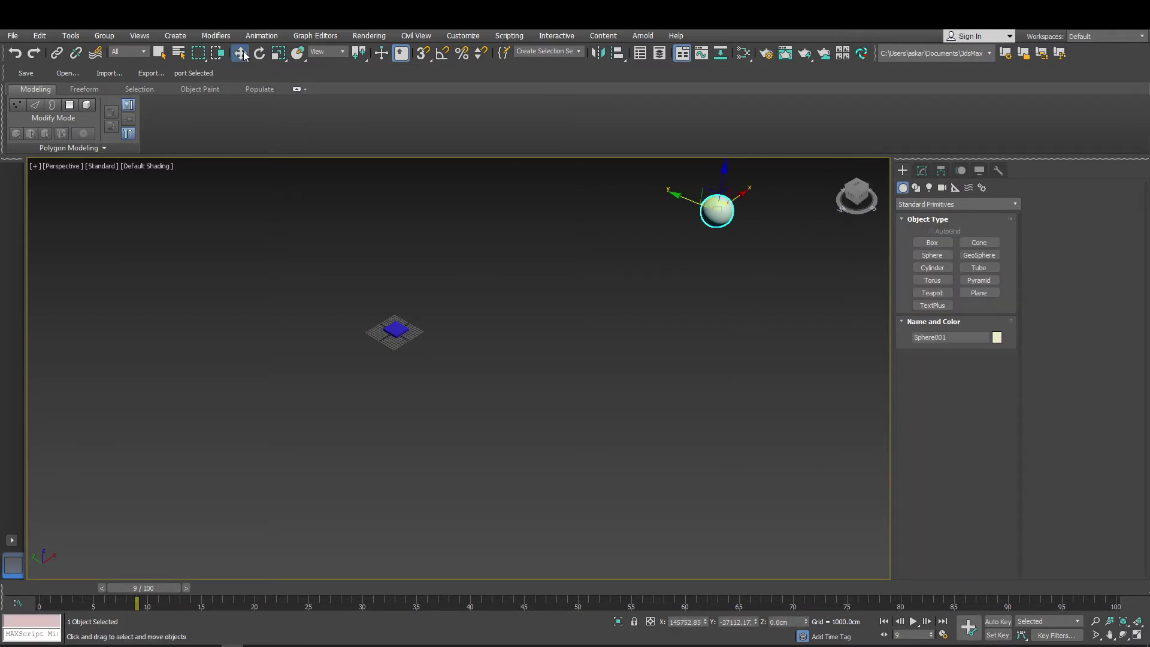
pyautogui.click(742, 208)
pyautogui.click(718, 211)
pyautogui.press('z')
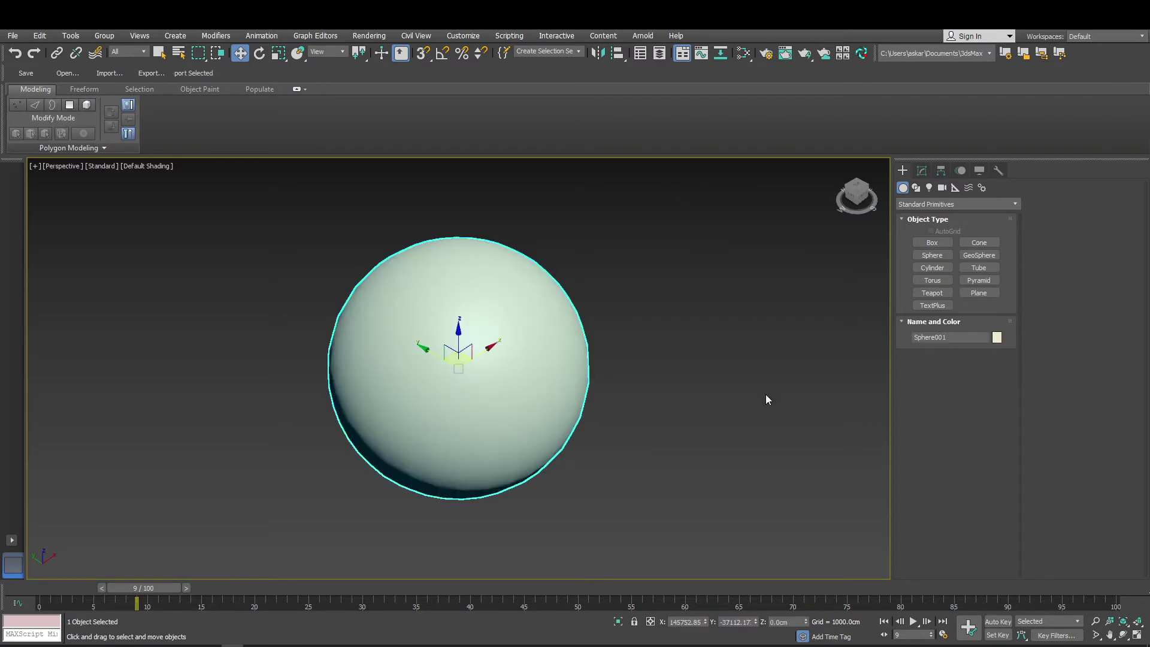
pyautogui.scroll(-6, 766, 399)
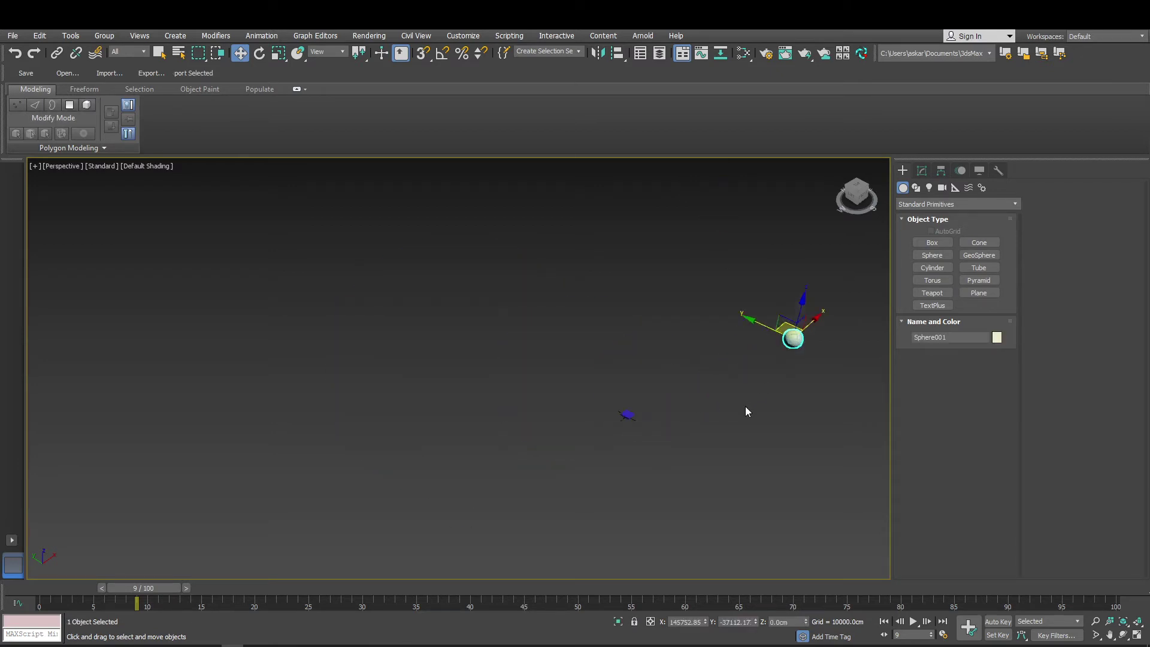
pyautogui.scroll(3, 748, 409)
pyautogui.click(551, 418)
pyautogui.press('z')
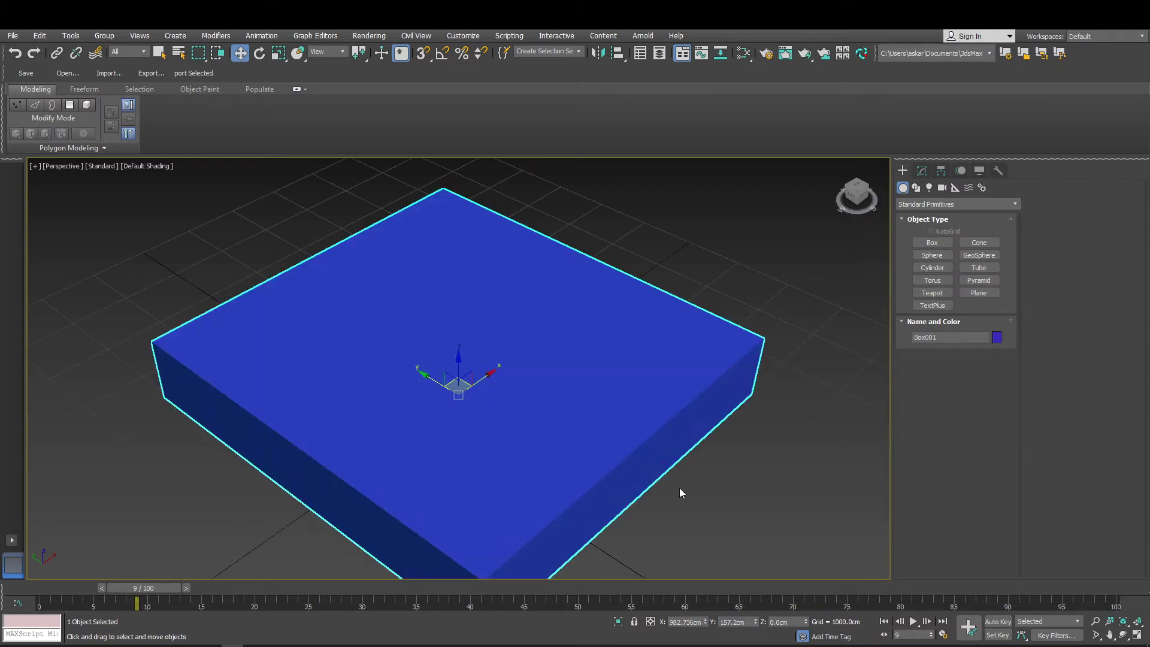
pyautogui.scroll(-5, 673, 476)
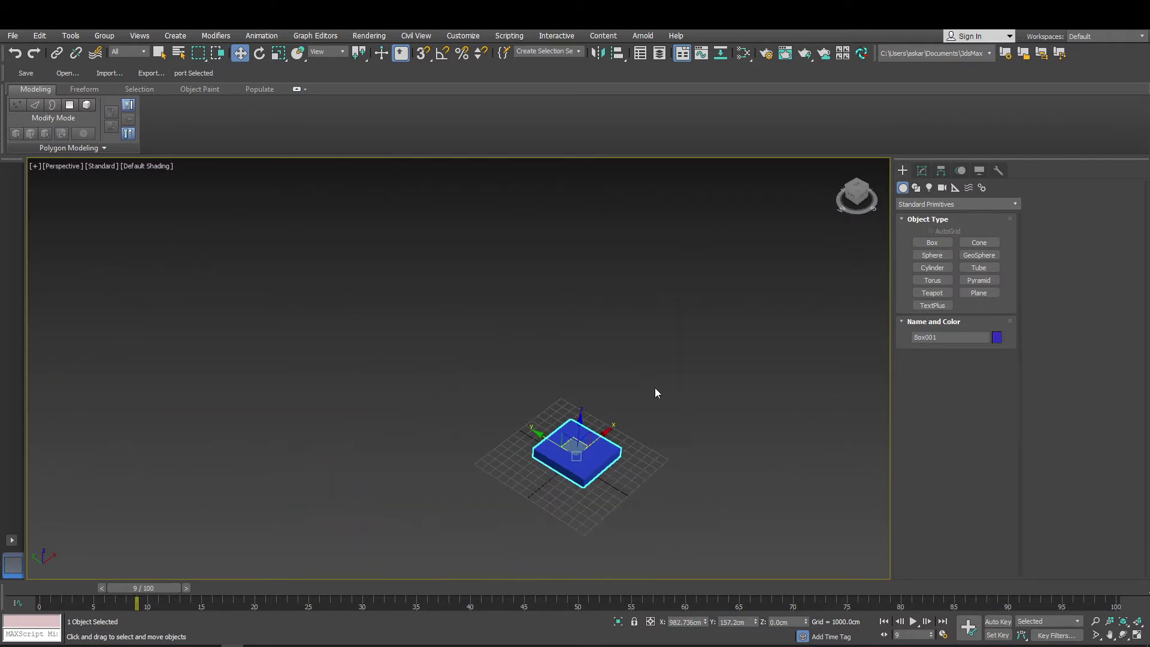
# Select the distant sphere and delete it.
pyautogui.moveTo(660, 389); pyautogui.dragTo(485, 385, button='middle')
pyautogui.scroll(-3, 484, 386)
pyautogui.scroll(-2, 484, 385)
pyautogui.click(681, 308)
pyautogui.press('Delete')
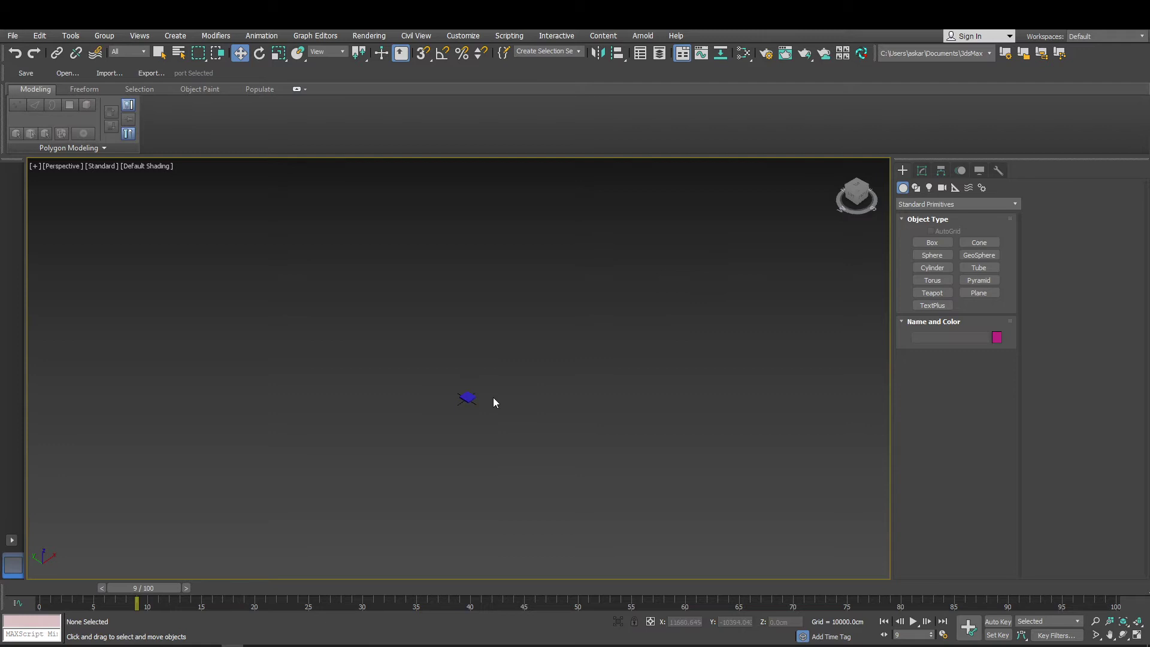
# Select the box, frame it in the viewport, and show its modifiers and dimension parameters.
pyautogui.scroll(4, 471, 408)
pyautogui.click(469, 401)
pyautogui.press('z')
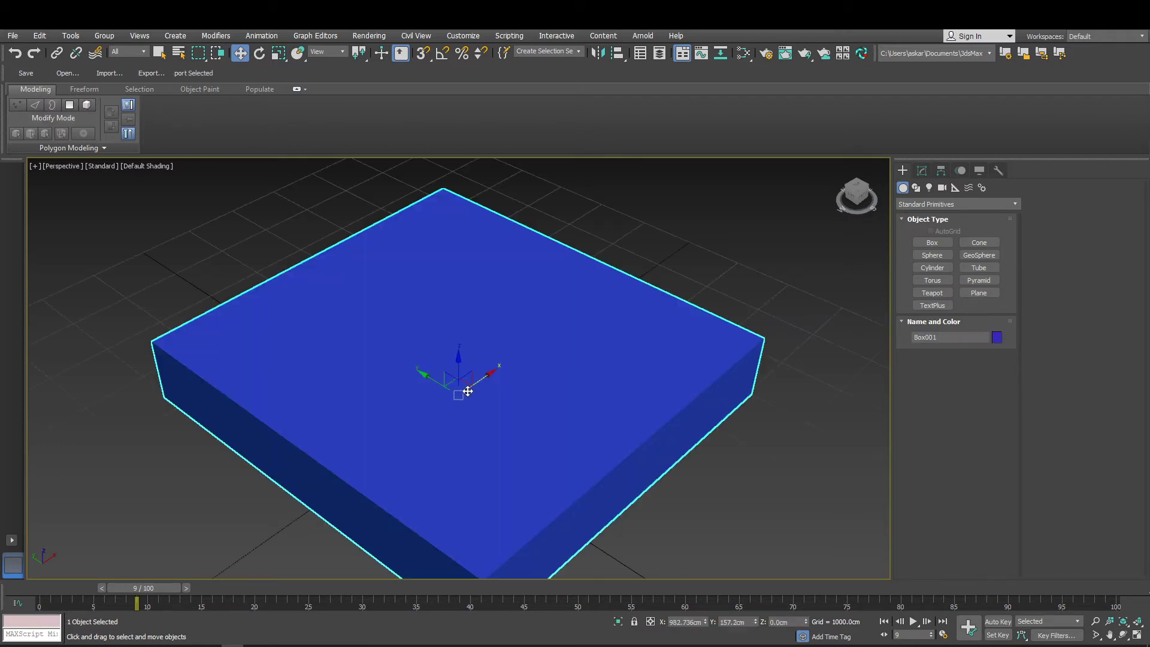
pyautogui.keyDown('alt'); pyautogui.moveTo(443, 405); pyautogui.dragTo(463, 380, button='middle'); pyautogui.keyUp('alt')
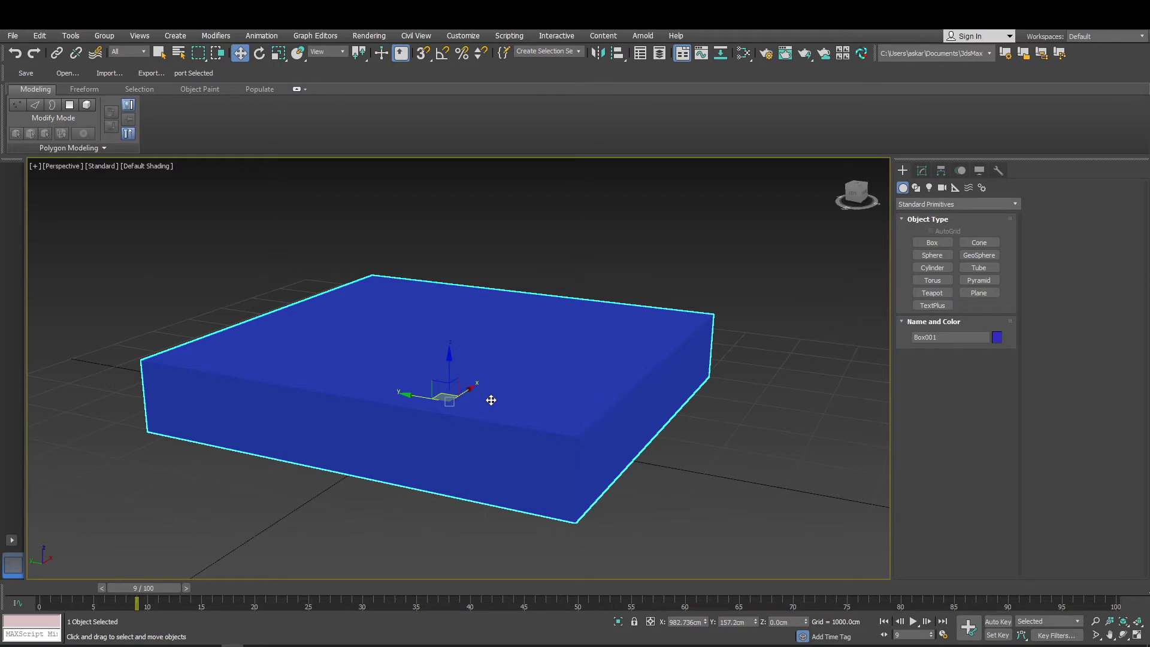
pyautogui.moveTo(490, 397); pyautogui.dragTo(480, 389, button='middle')
pyautogui.click(922, 170)
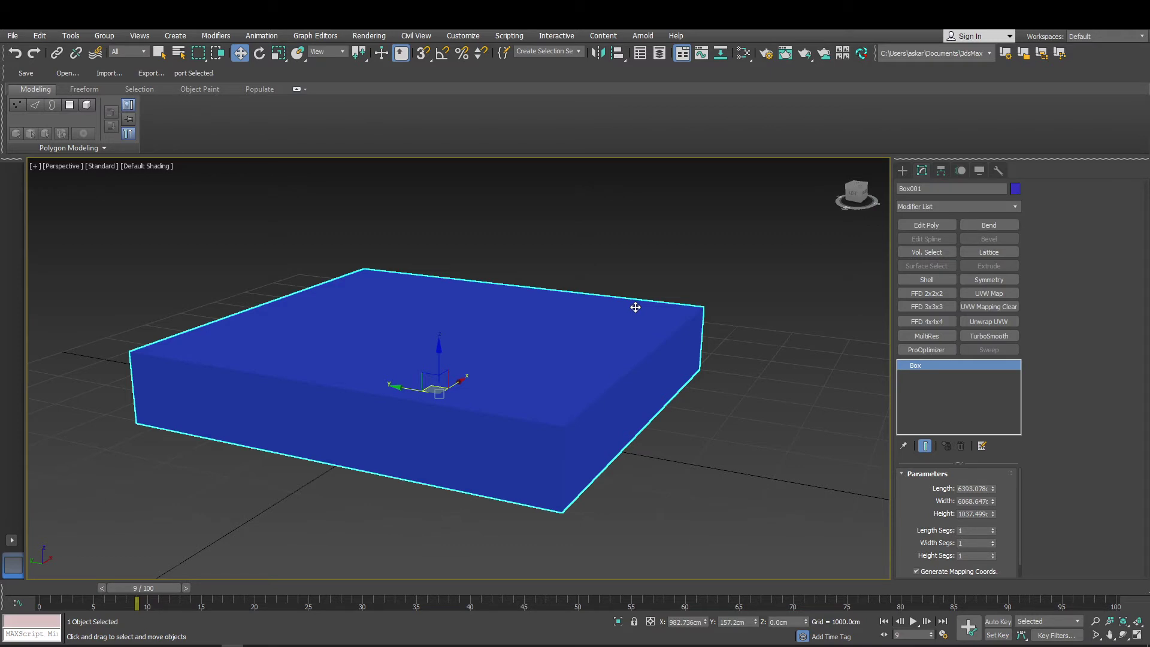
pyautogui.moveTo(561, 310); pyautogui.dragTo(566, 302, button='middle')
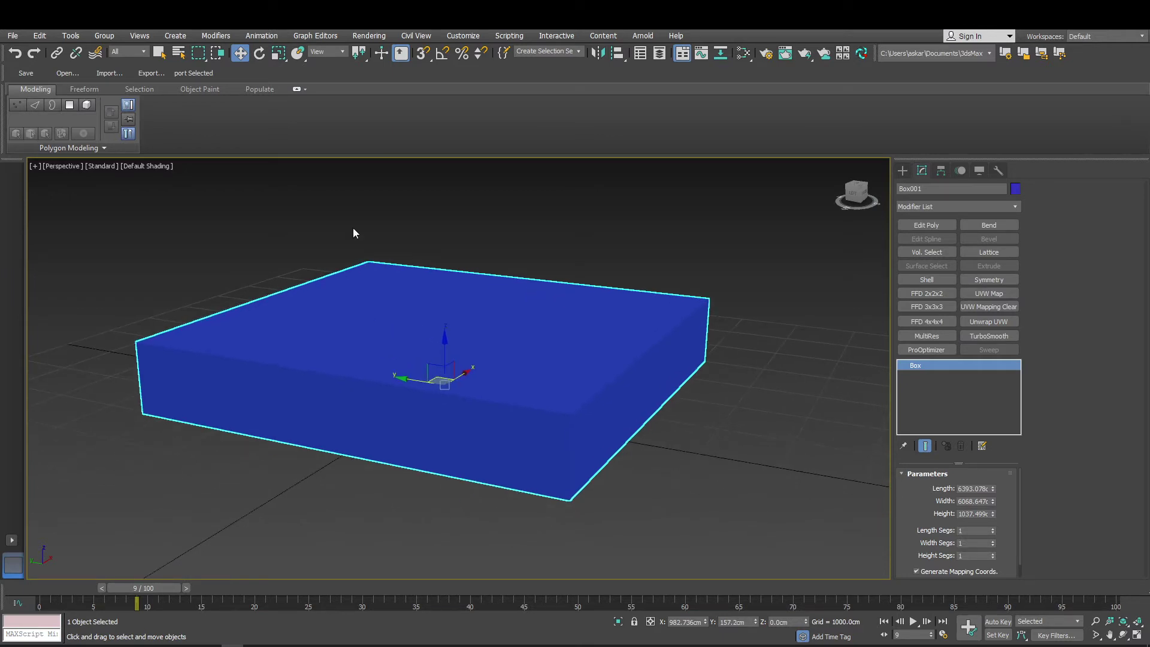
# Look through the Perspective viewport's shading, rendering quality and point-of-view options without changing any.
pyautogui.click(138, 166)
pyautogui.click(106, 166)
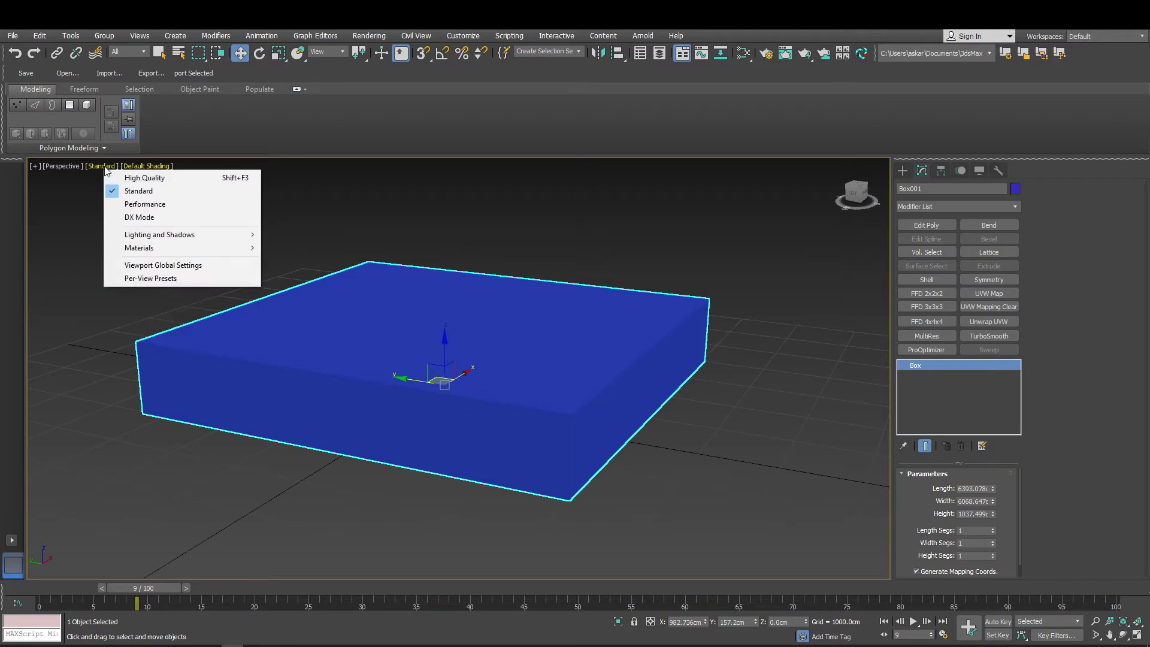
pyautogui.click(67, 166)
pyautogui.click(299, 171)
pyautogui.click(367, 281)
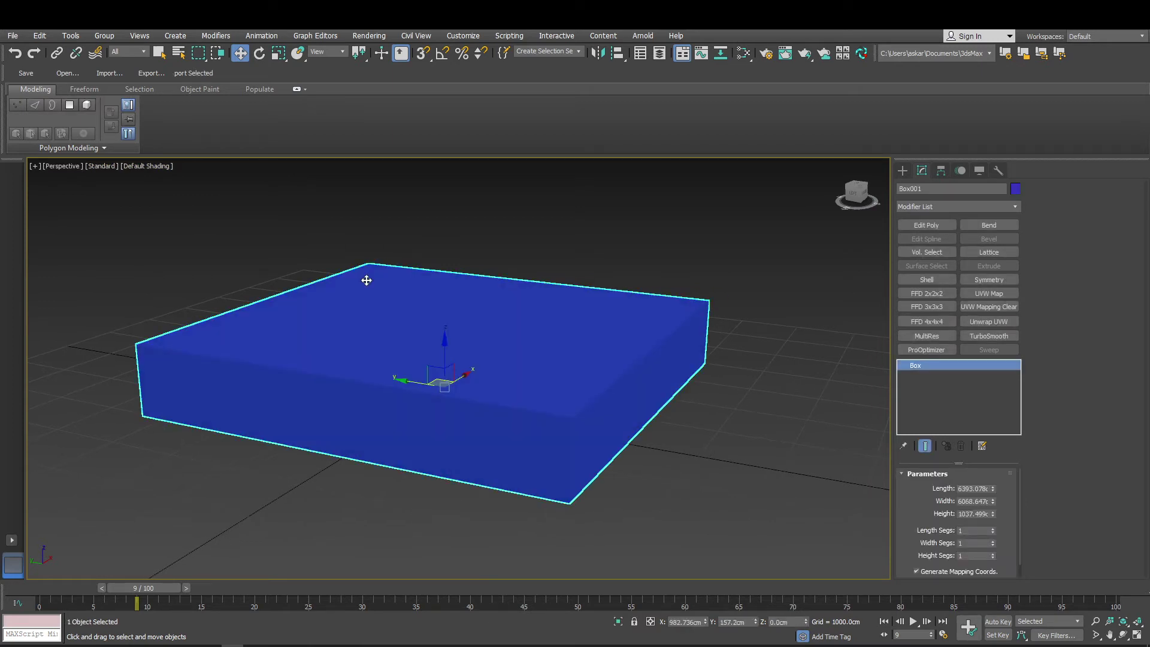
# Switch the Perspective viewport's display to wireframe and check the Wireframe Override shading option.
pyautogui.press('F3')
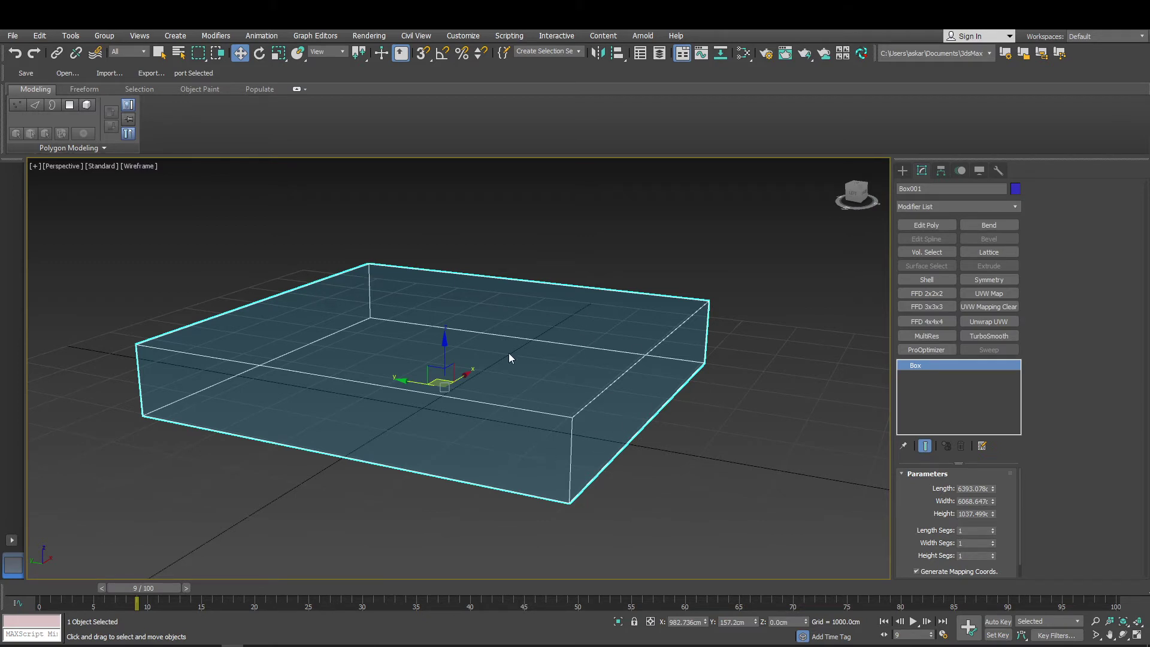
pyautogui.click(142, 167)
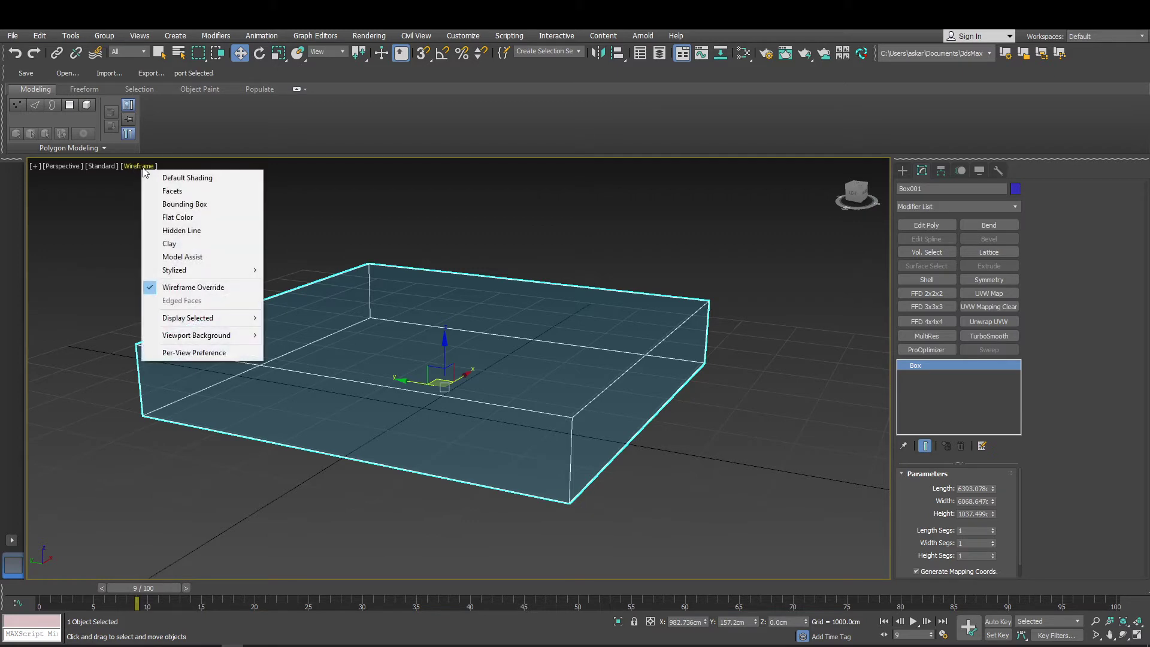
pyautogui.click(216, 290)
pyautogui.click(383, 222)
pyautogui.click(399, 268)
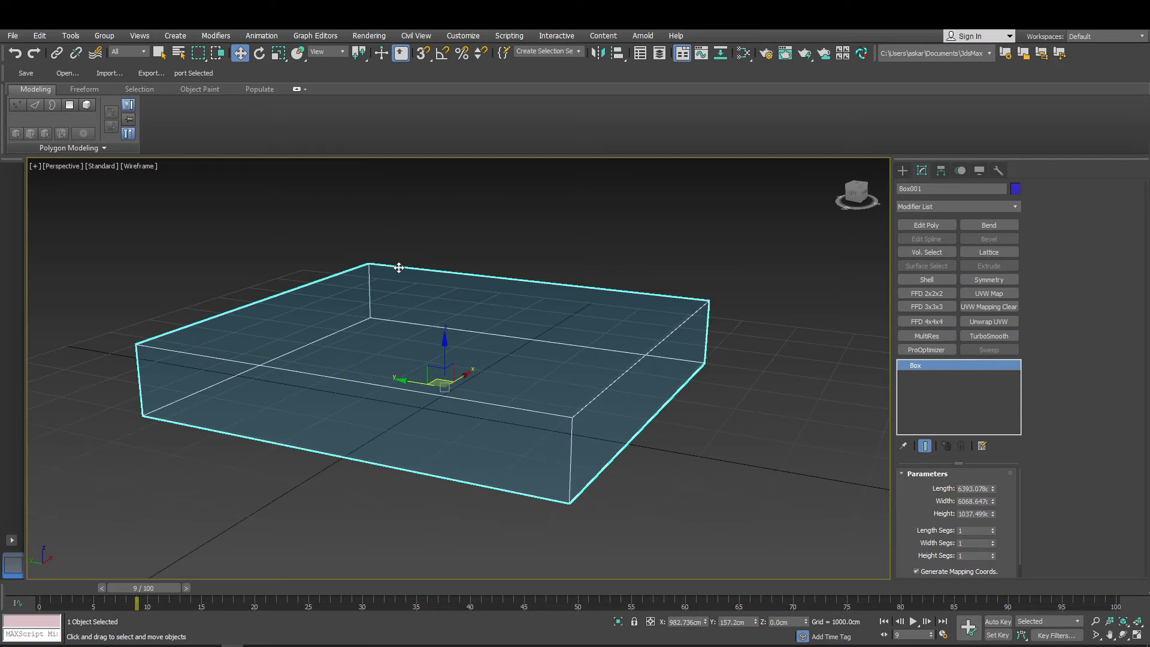
# Switch the Perspective viewport from wireframe to shaded display with edged faces, keeping the box selected.
pyautogui.press('F3')
pyautogui.press('F4')
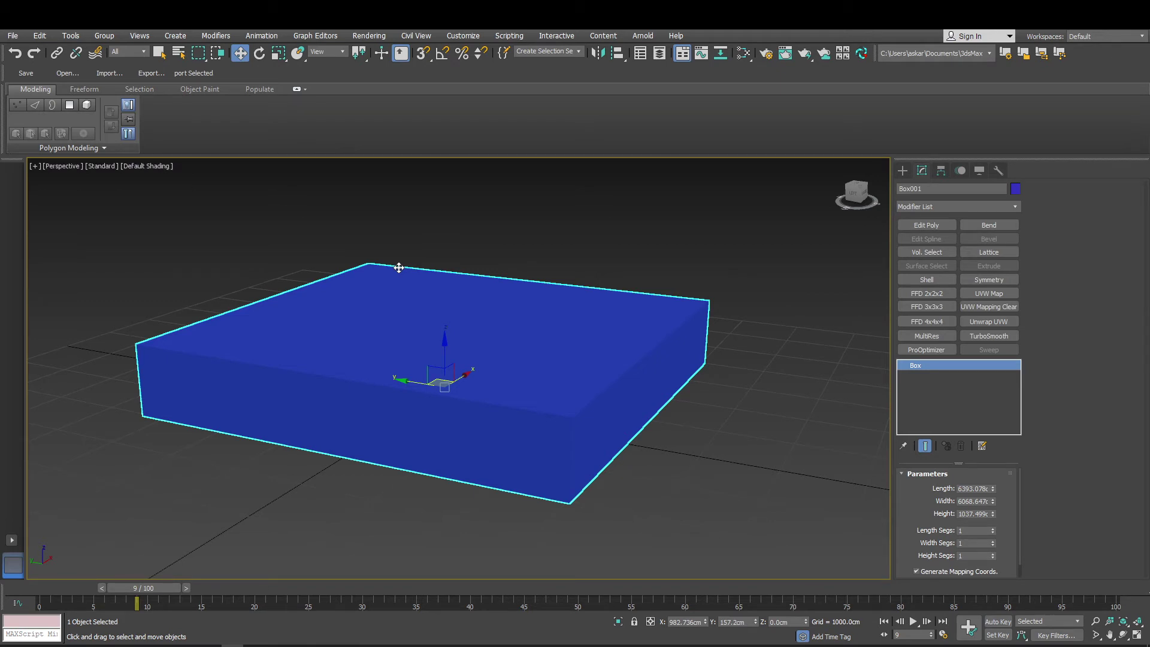
pyautogui.click(519, 210)
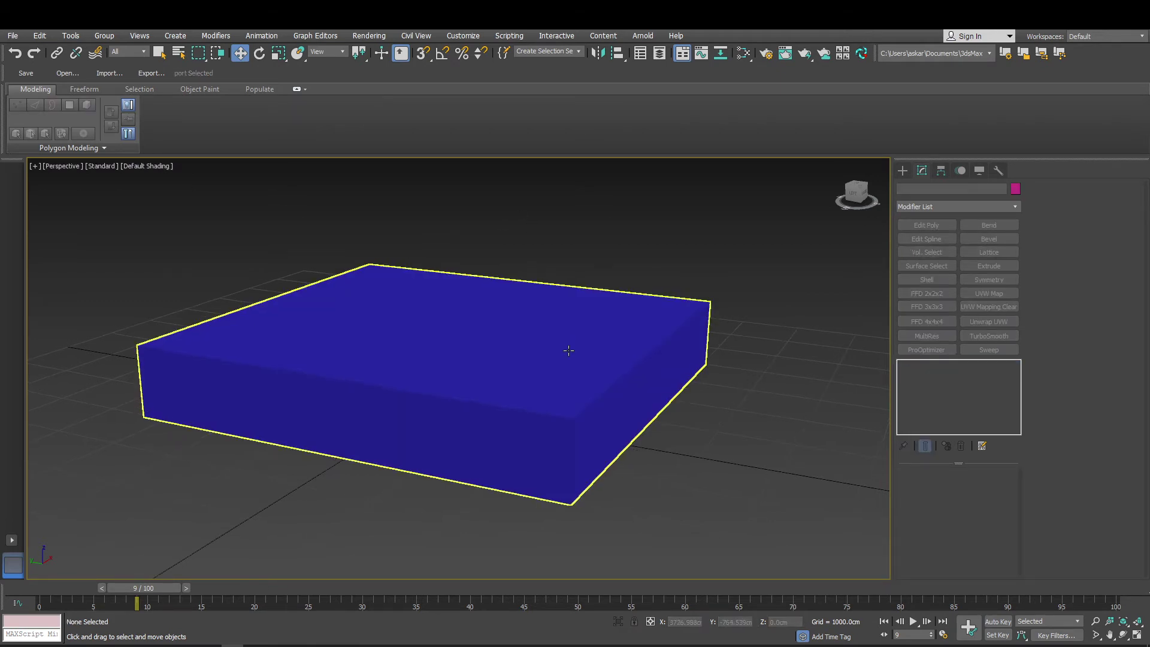
pyautogui.click(569, 351)
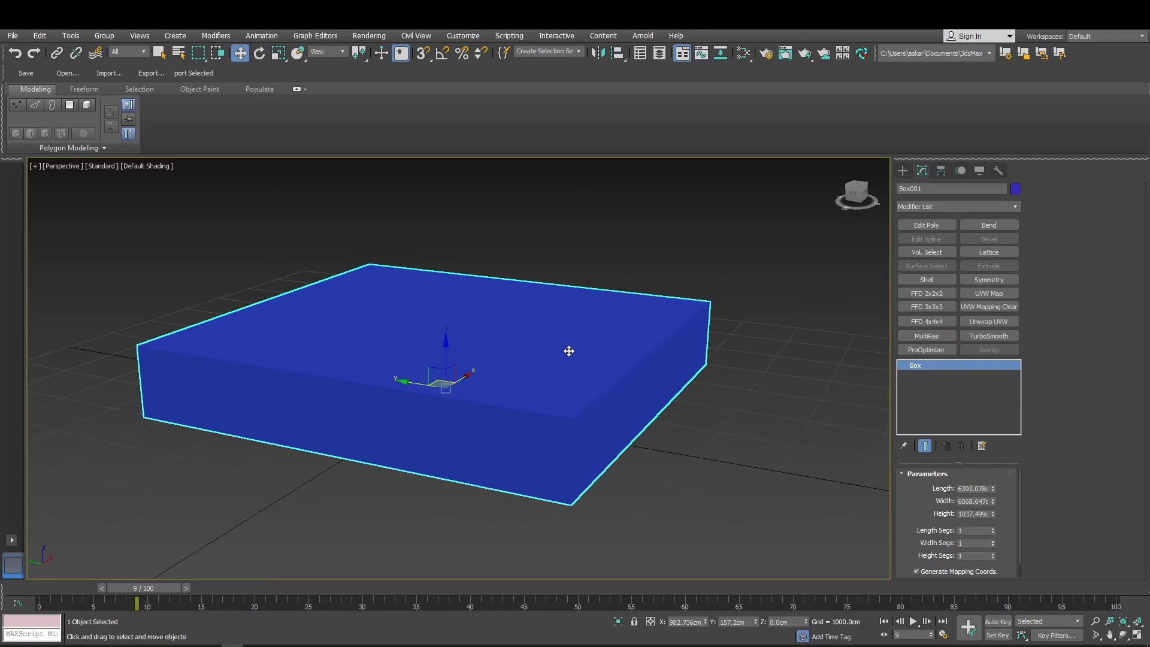
pyautogui.press('F4')
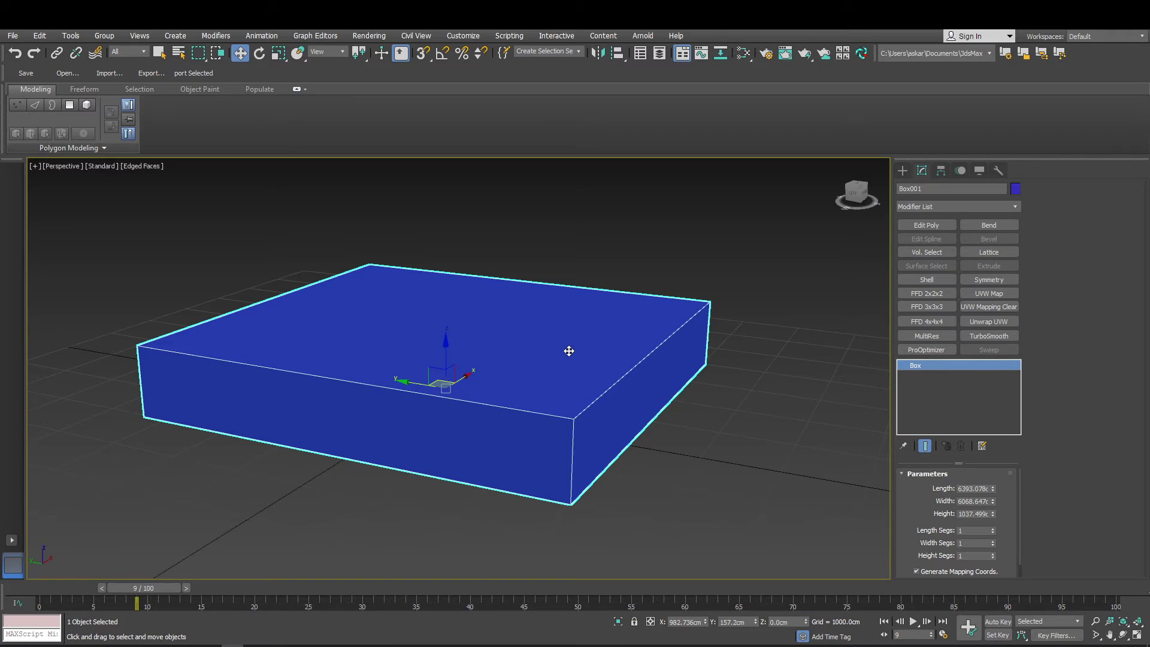
# Examine the shaded box and its visible edges from a different angle and distance.
pyautogui.scroll(-3, 267, 289)
pyautogui.keyDown('alt'); pyautogui.moveTo(268, 290); pyautogui.dragTo(442, 287, button='middle'); pyautogui.keyUp('alt')
pyautogui.keyDown('alt'); pyautogui.moveTo(447, 293); pyautogui.dragTo(551, 301, button='middle'); pyautogui.keyUp('alt')
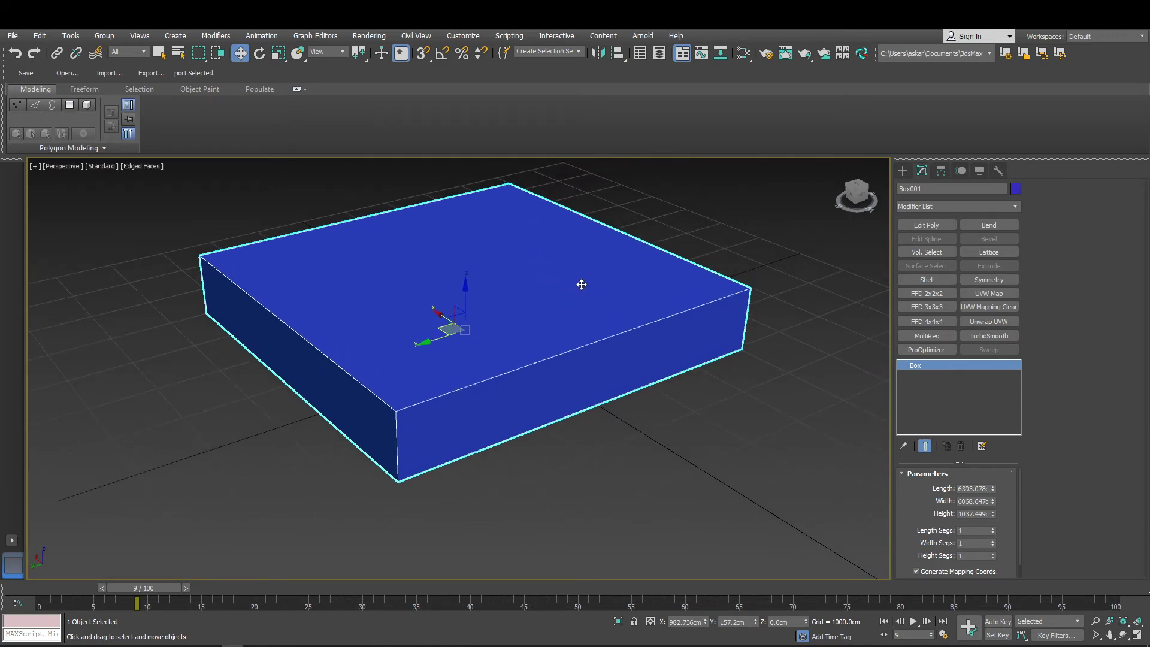
pyautogui.moveTo(621, 305); pyautogui.dragTo(643, 295, button='middle')
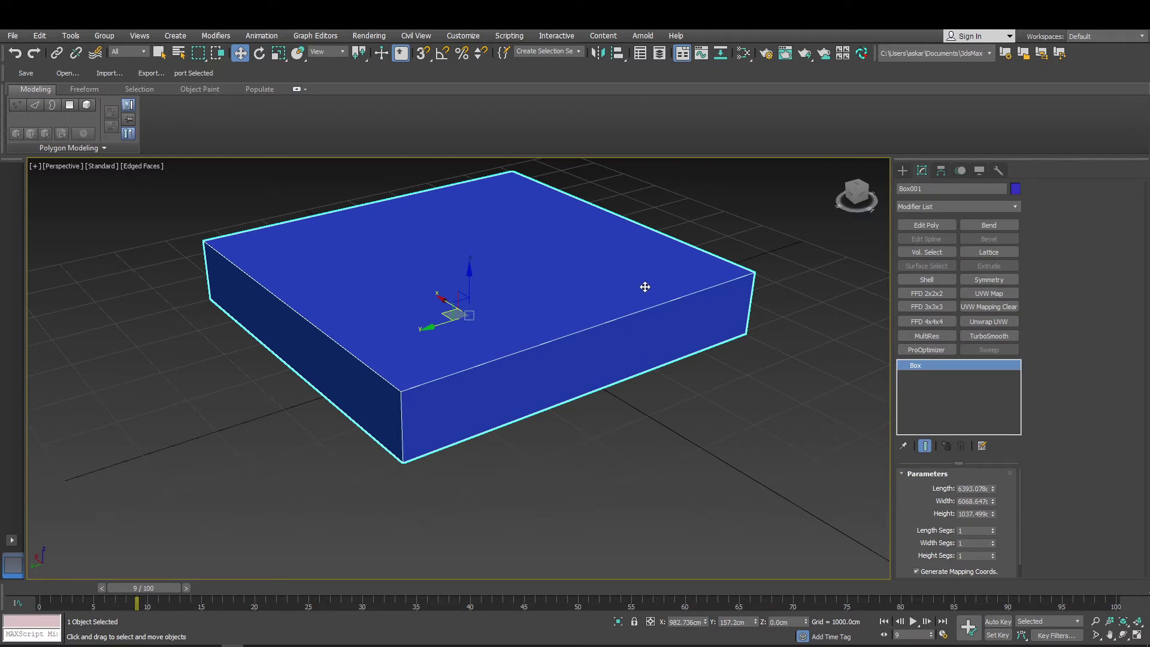
pyautogui.scroll(-3, 480, 379)
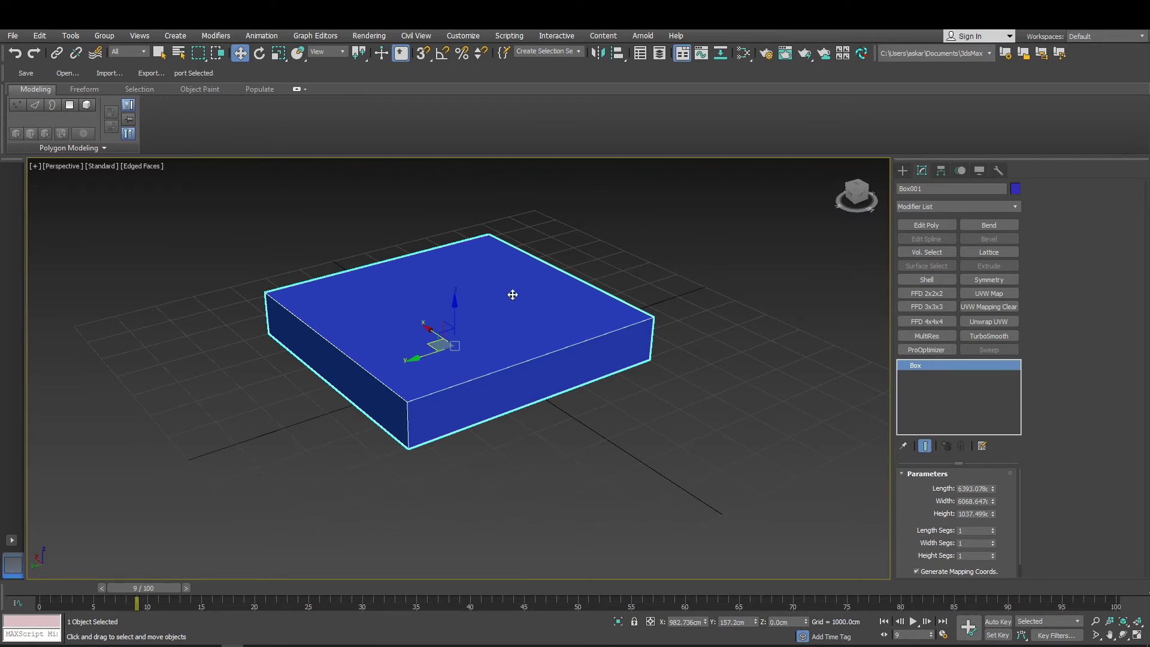
pyautogui.scroll(-3, 623, 269)
pyautogui.click(625, 267)
pyautogui.click(583, 278)
# Look at the primitive creation options, then reselect the box and show its full set of modifiable parameters.
pyautogui.click(902, 170)
pyautogui.scroll(2, 489, 363)
pyautogui.scroll(3, 489, 362)
pyautogui.scroll(-3, 503, 354)
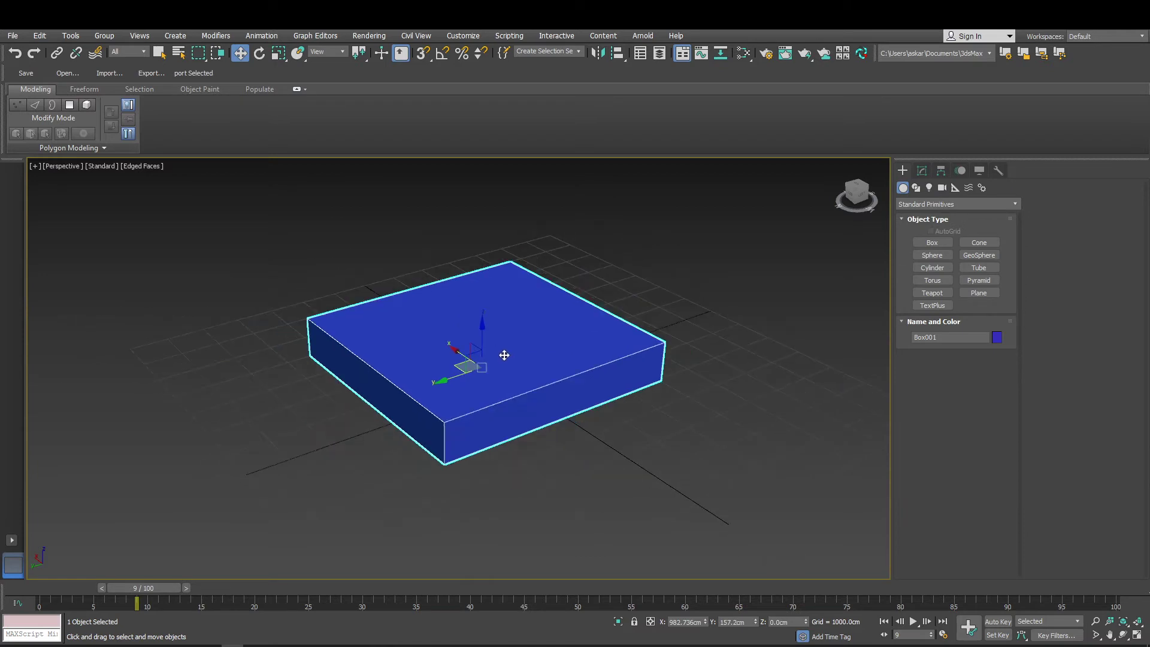
pyautogui.click(665, 272)
pyautogui.click(535, 361)
pyautogui.click(921, 171)
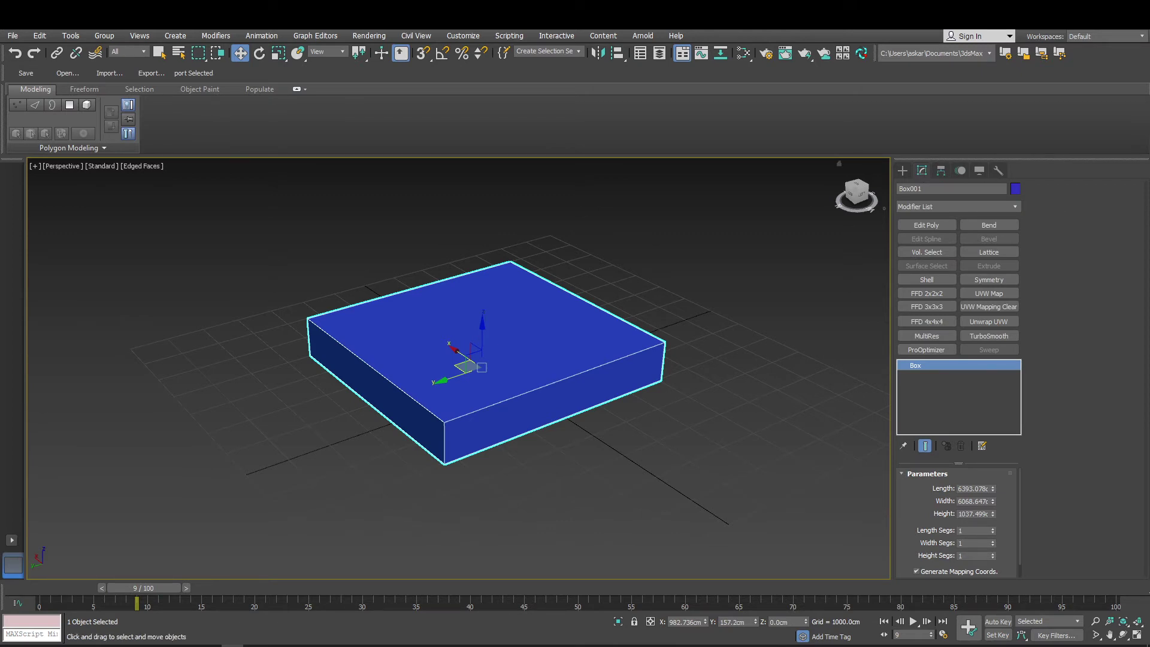
pyautogui.scroll(-1, 922, 480)
pyautogui.scroll(1, 936, 500)
pyautogui.moveTo(955, 462); pyautogui.dragTo(965, 423)
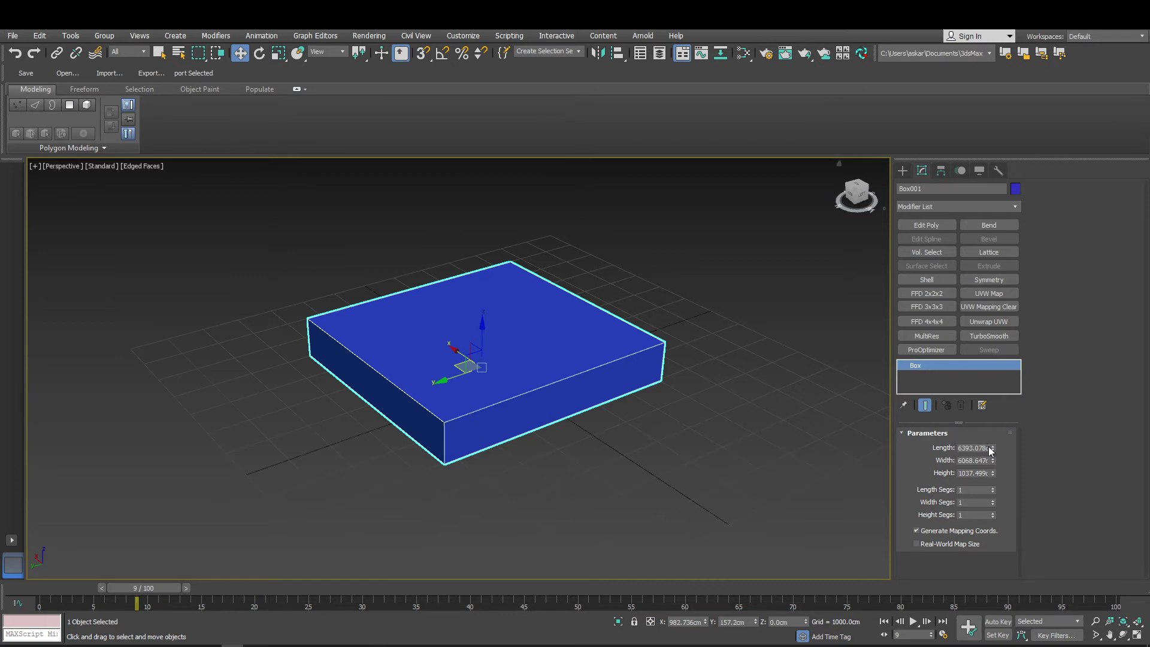
# Resize the box to a length of about 12338.6 cm, width about 5704.5 cm and height about 4513.1 cm.
pyautogui.moveTo(993, 448); pyautogui.dragTo(992, 272)
pyautogui.scroll(-3, 638, 298)
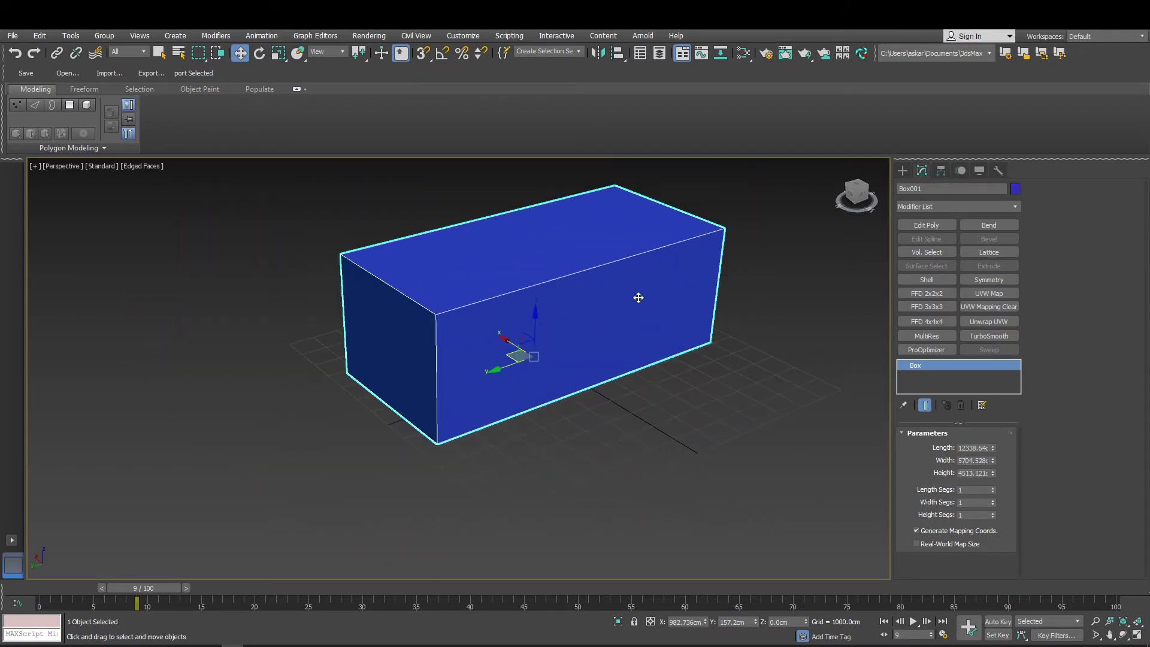
pyautogui.scroll(2, 539, 311)
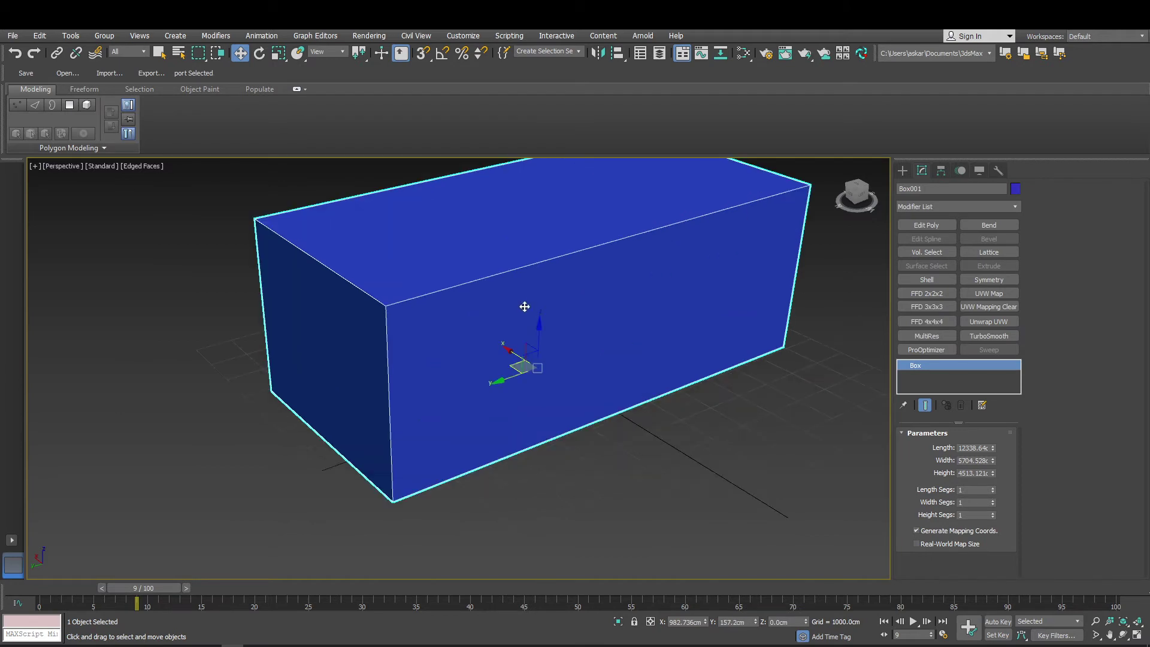
pyautogui.moveTo(527, 308); pyautogui.dragTo(525, 329, button='middle')
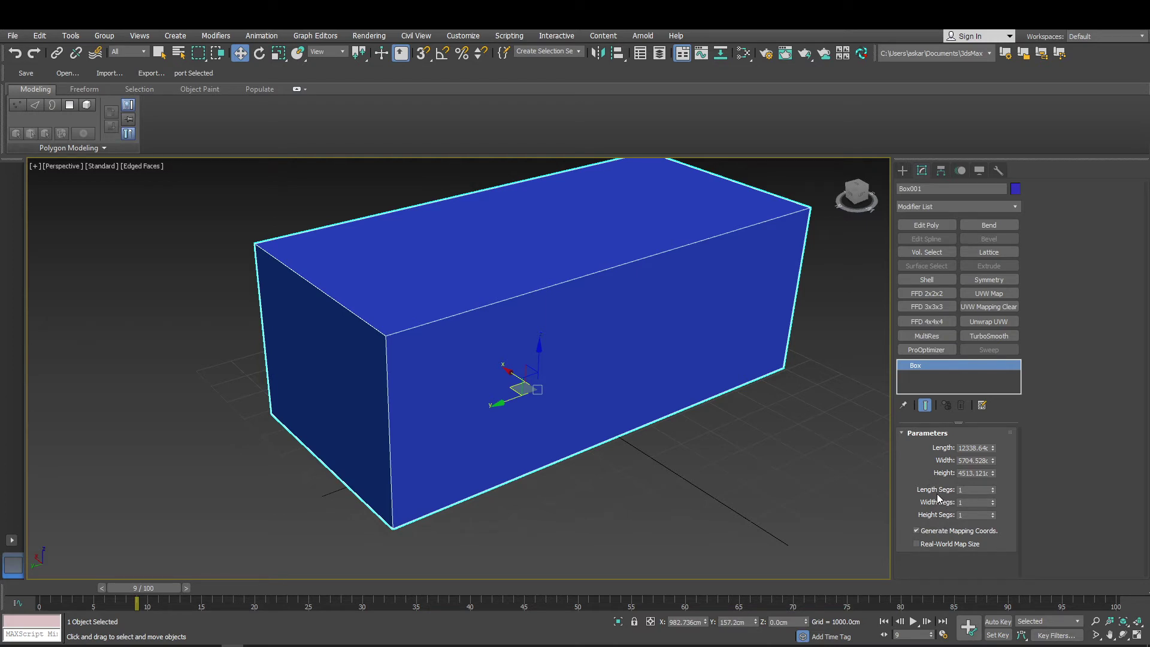
pyautogui.moveTo(717, 382); pyautogui.dragTo(693, 385, button='middle')
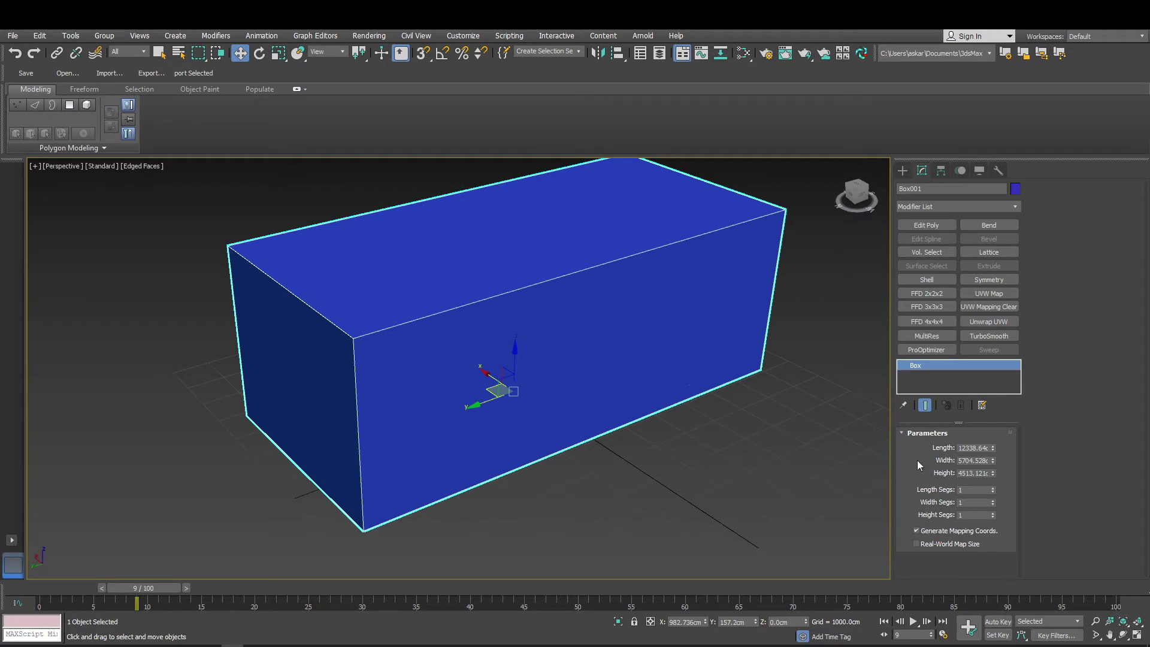
# Set both the length segments and the width segments of the box to 4.
pyautogui.click(993, 487)
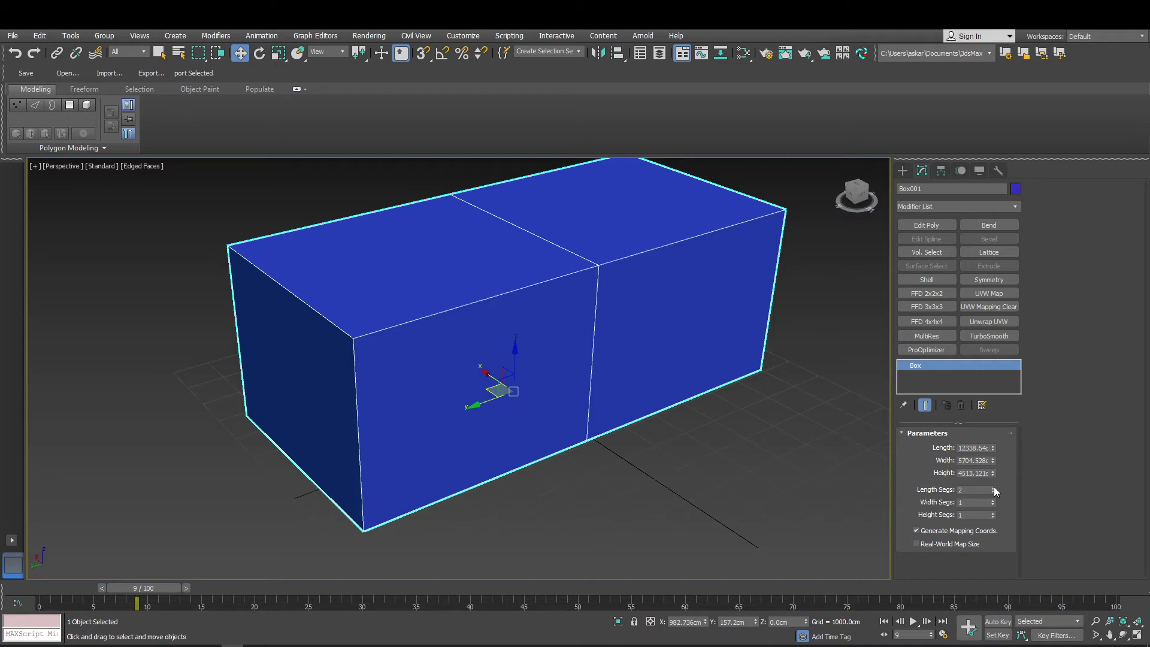
pyautogui.click(993, 488)
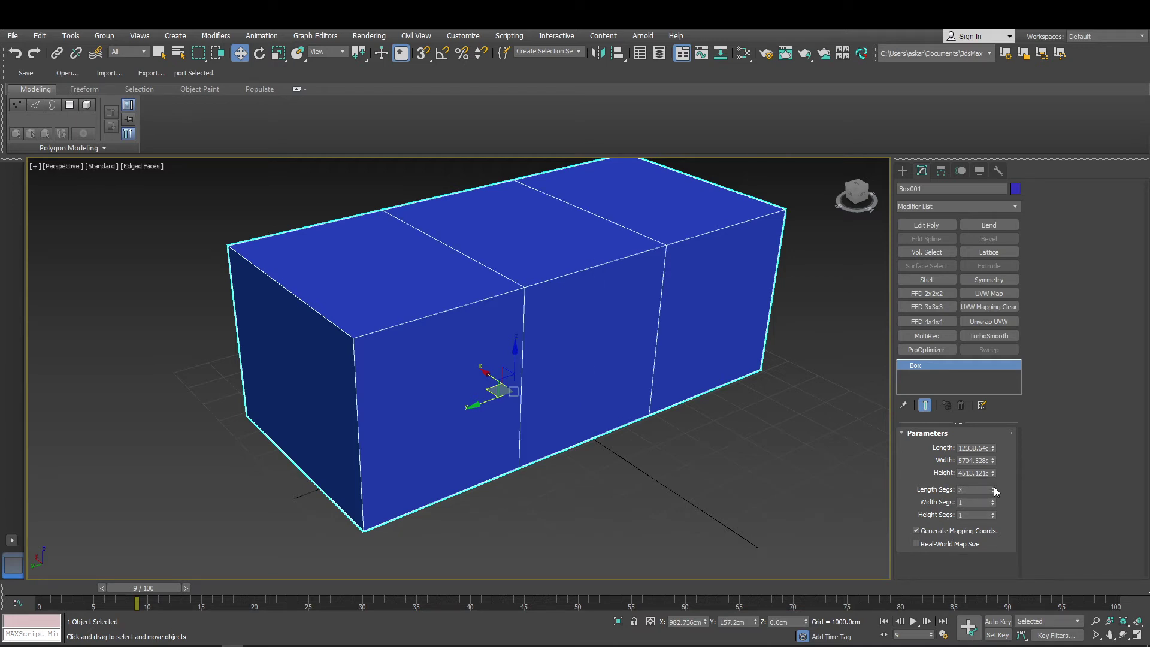
pyautogui.click(992, 487)
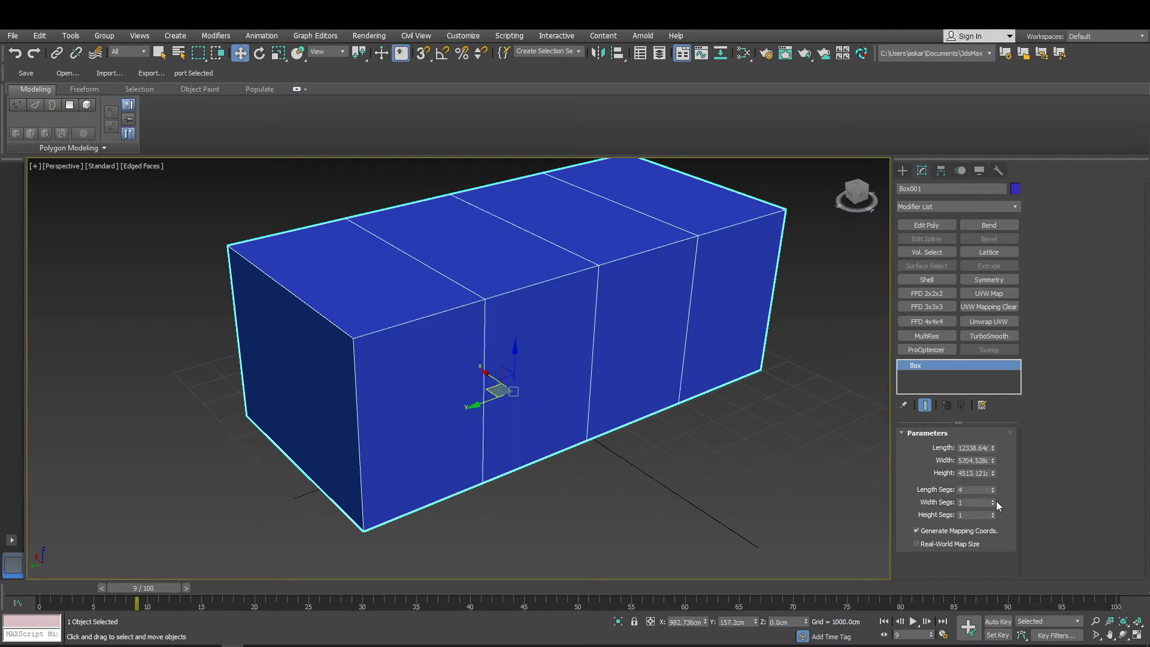
pyautogui.click(993, 500)
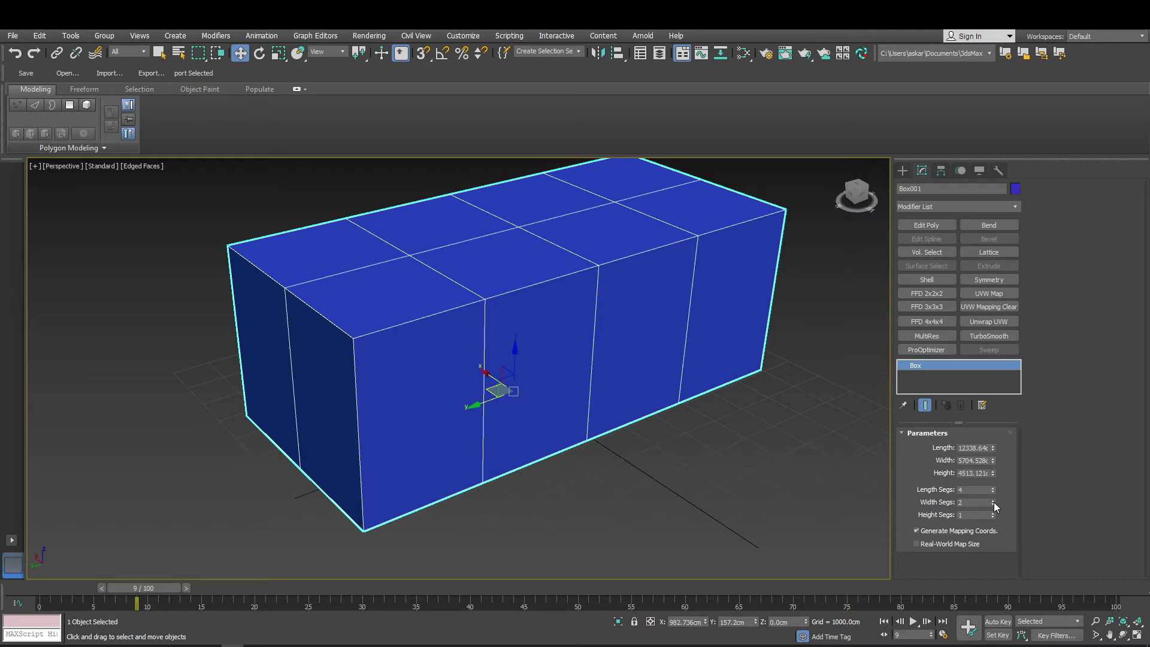
pyautogui.click(993, 500)
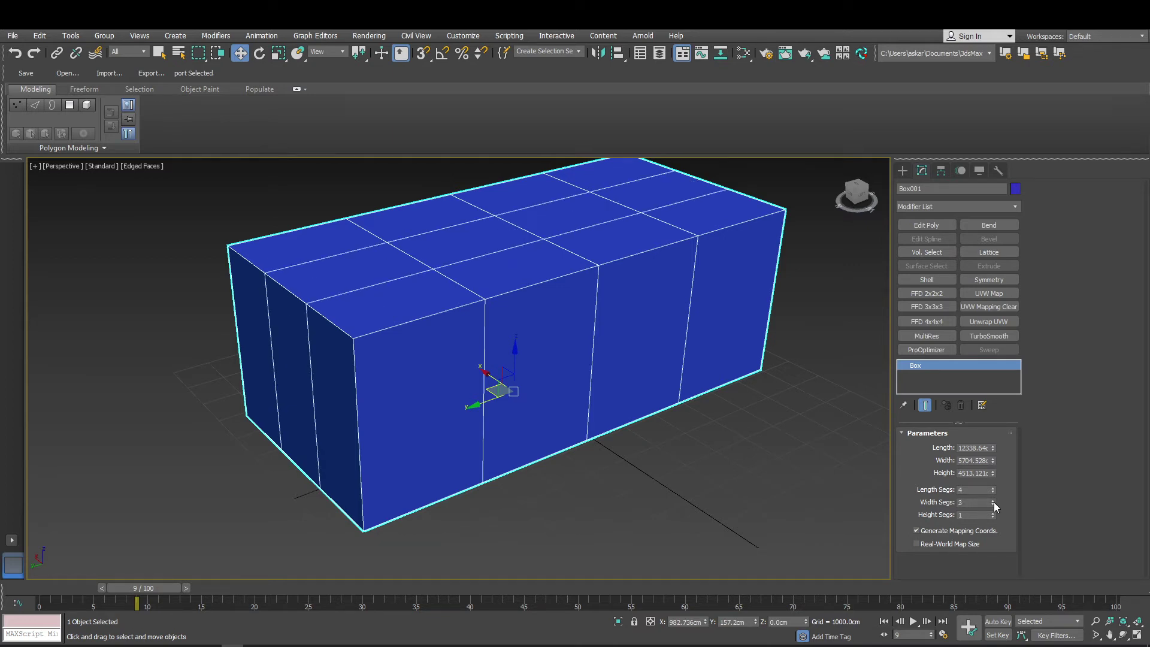
pyautogui.click(993, 500)
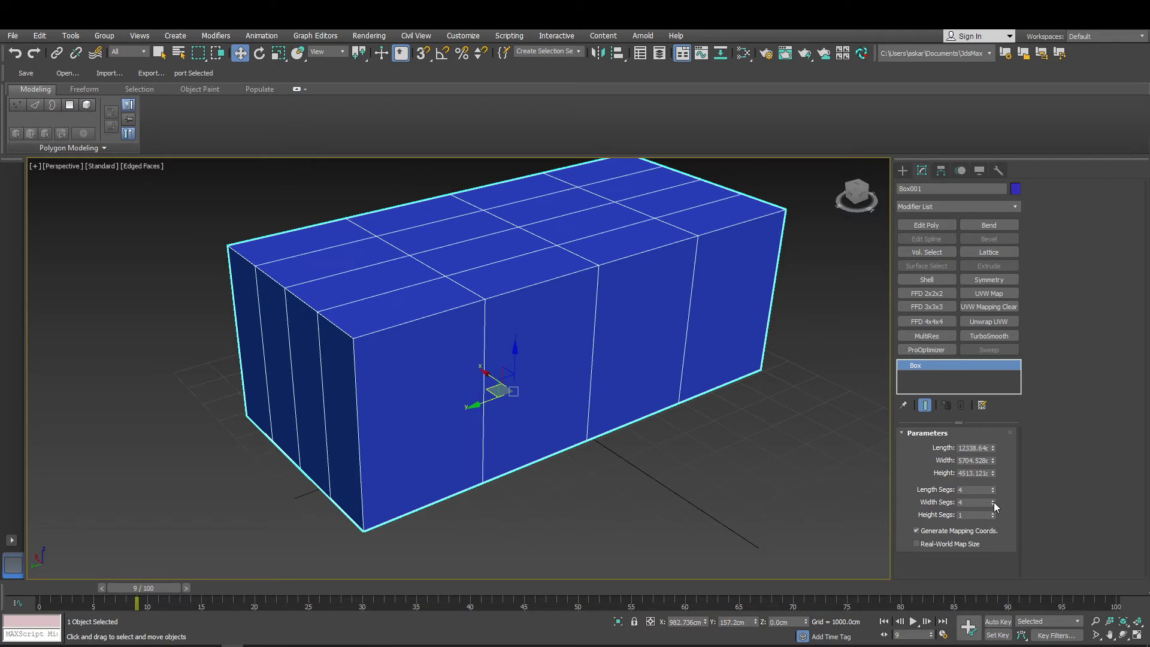
# Set the box's height segments to 5.
pyautogui.click(993, 512)
pyautogui.click(993, 512)
pyautogui.click(993, 512)
pyautogui.click(993, 512)
pyautogui.scroll(-5, 599, 351)
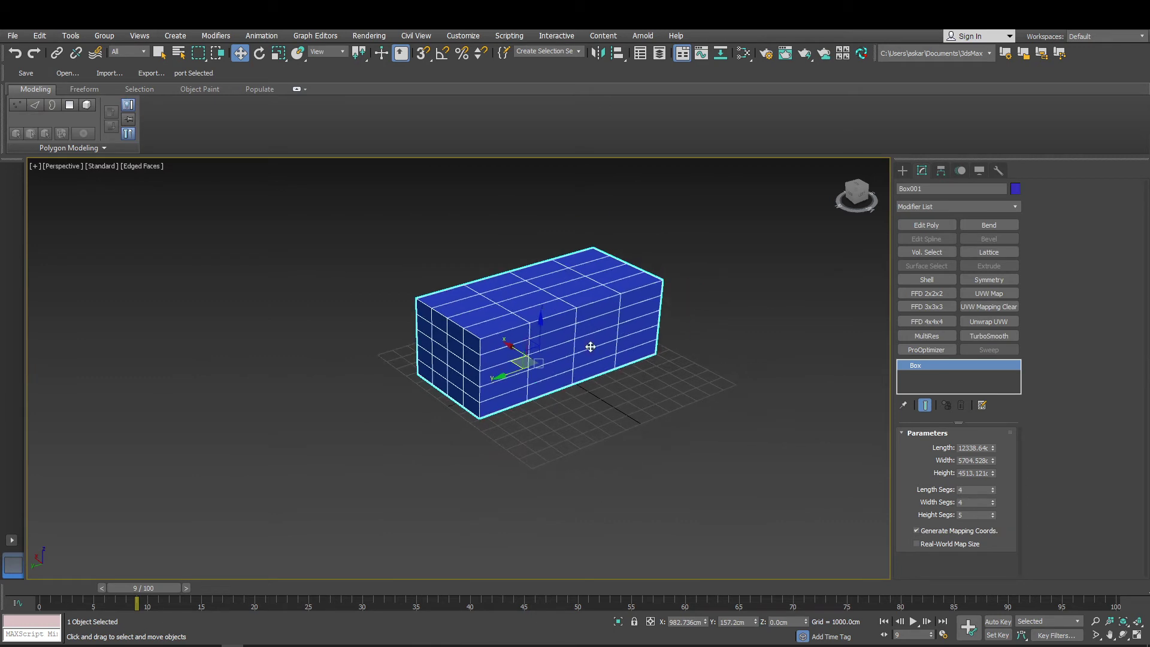
pyautogui.moveTo(613, 361); pyautogui.dragTo(633, 365, button='middle')
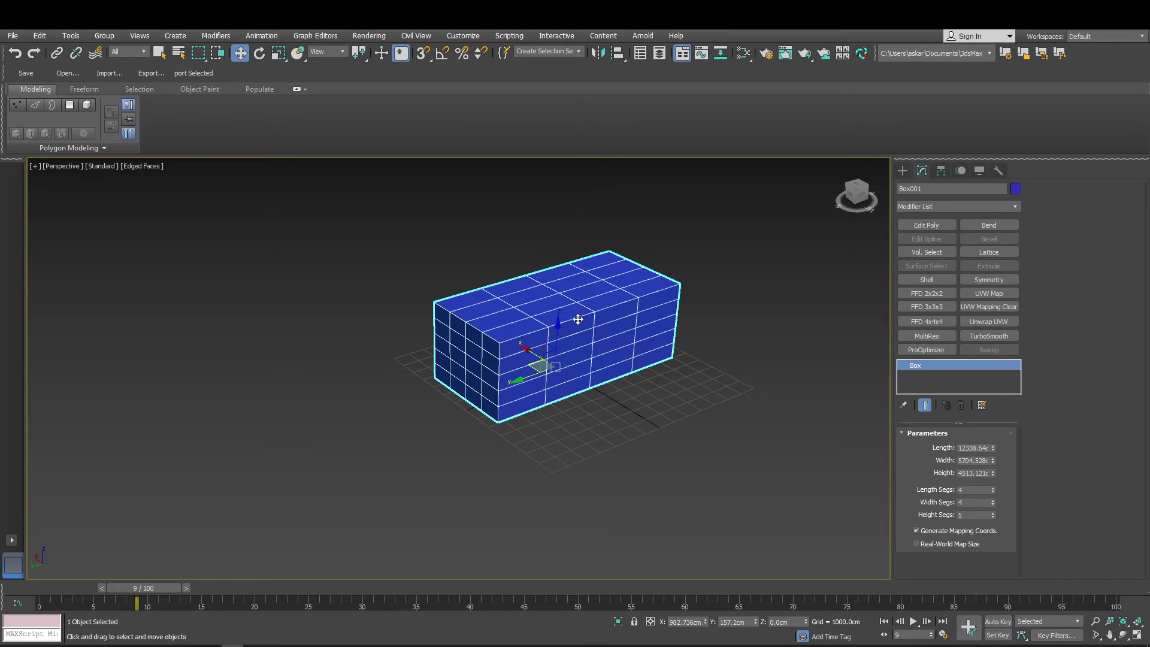
# Create a pointed cone beside the box, with a base radius of about 3866.8 cm and a height of about 10455.5 cm.
pyautogui.moveTo(842, 171)
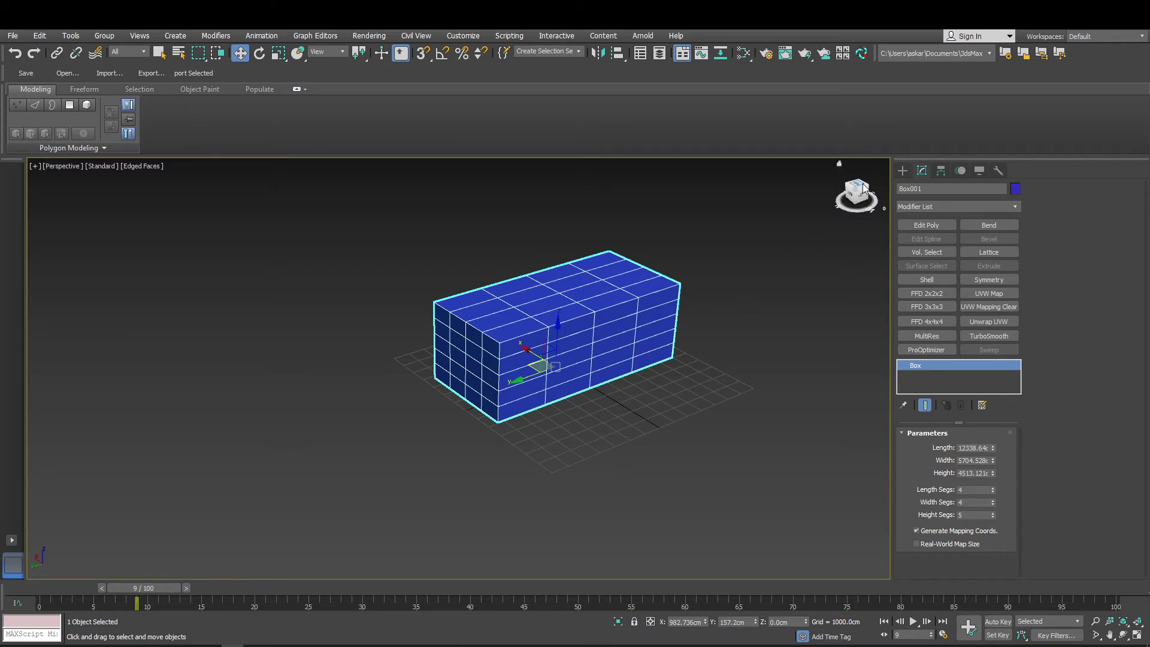
pyautogui.click(897, 173)
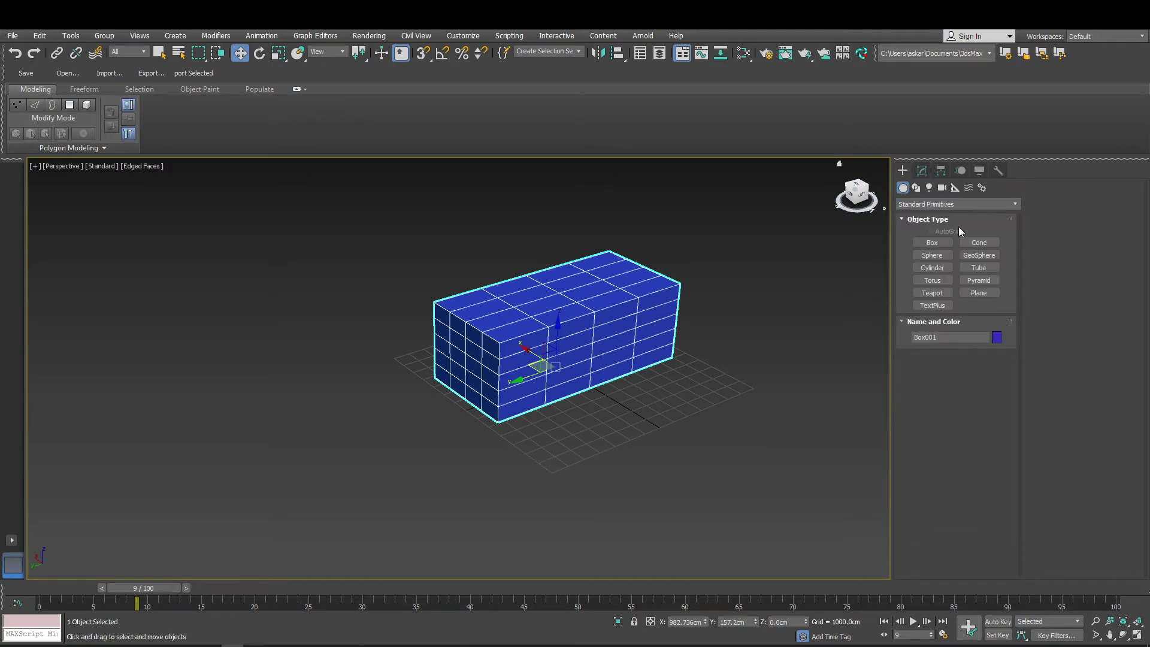
pyautogui.click(979, 243)
pyautogui.moveTo(698, 429); pyautogui.dragTo(716, 480)
pyautogui.click(737, 353)
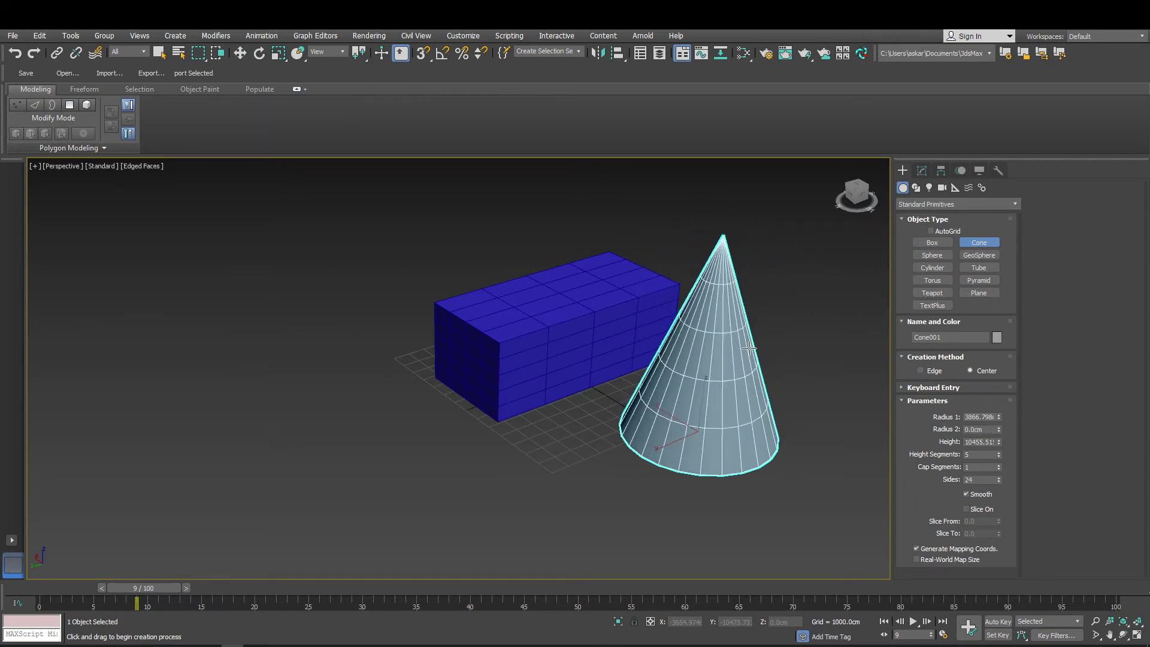
# Change the new cone's Radius 1 to about 4756.2 cm and its height to about 7109.8 cm.
pyautogui.moveTo(749, 340); pyautogui.dragTo(721, 336, button='middle')
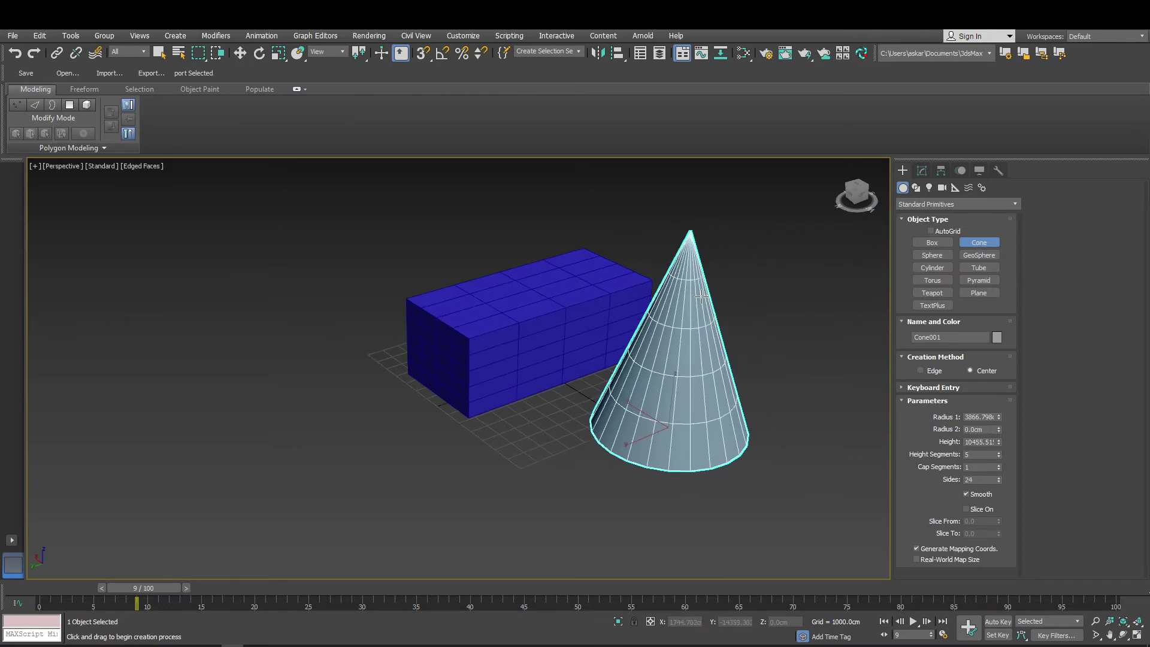
pyautogui.scroll(4, 679, 285)
pyautogui.moveTo(679, 286); pyautogui.dragTo(657, 252, button='middle')
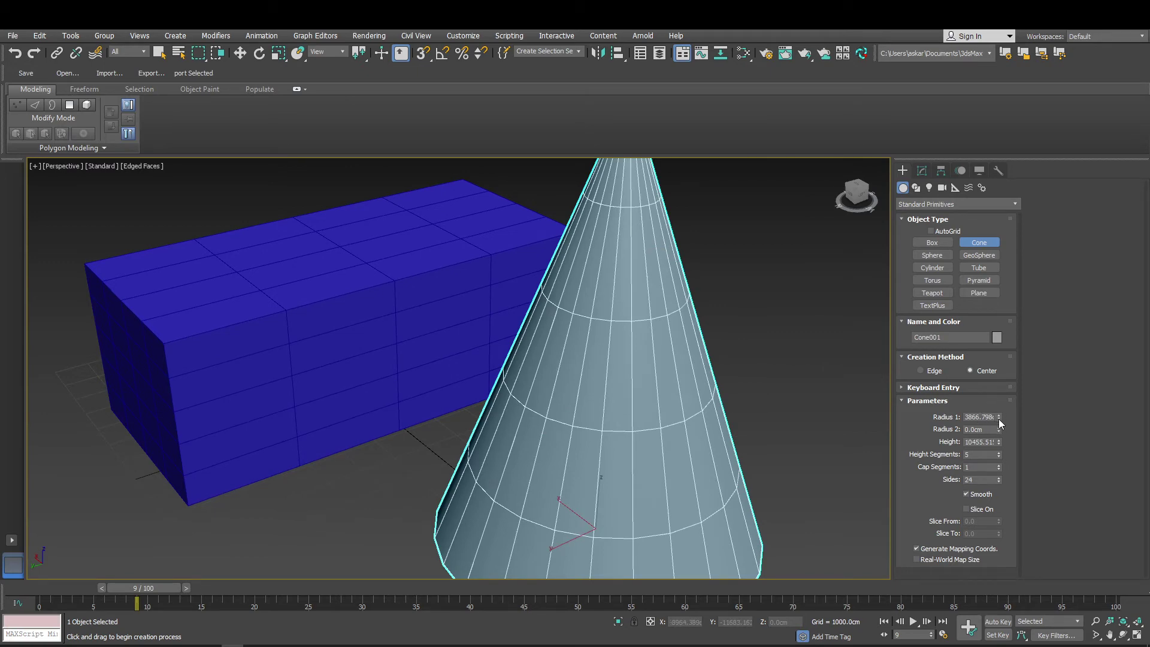
pyautogui.moveTo(998, 418); pyautogui.dragTo(995, 401)
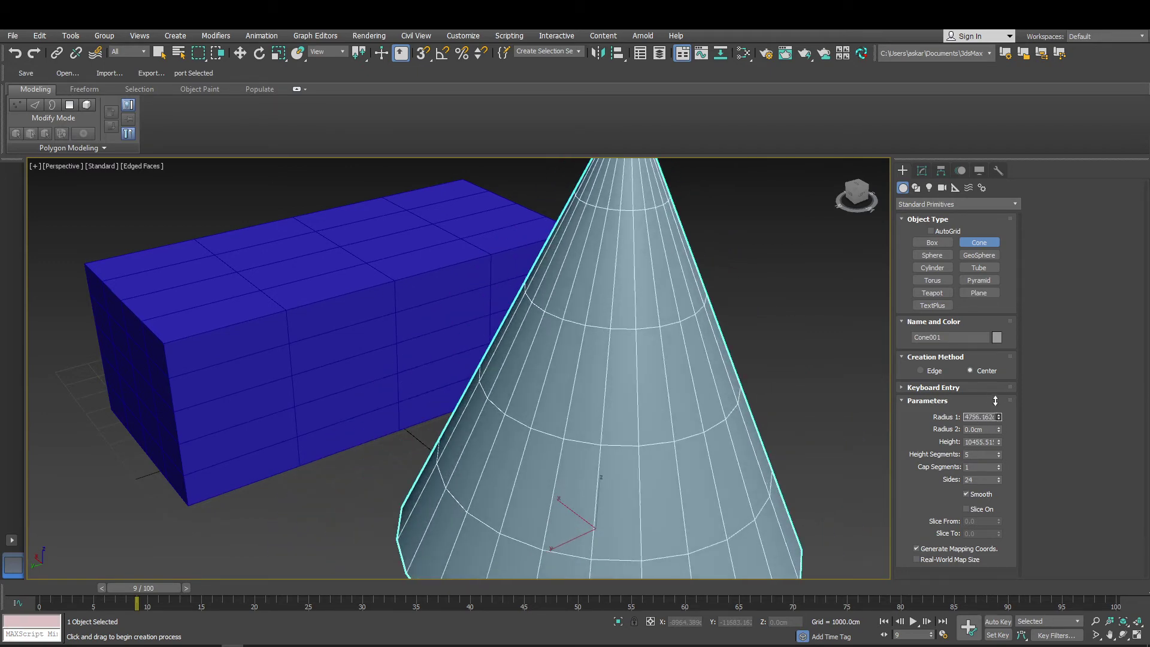
pyautogui.moveTo(998, 442); pyautogui.dragTo(998, 461)
# Set the cone's height segments to 8 and its sides to 27.
pyautogui.click(997, 453)
pyautogui.click(998, 452)
pyautogui.click(997, 452)
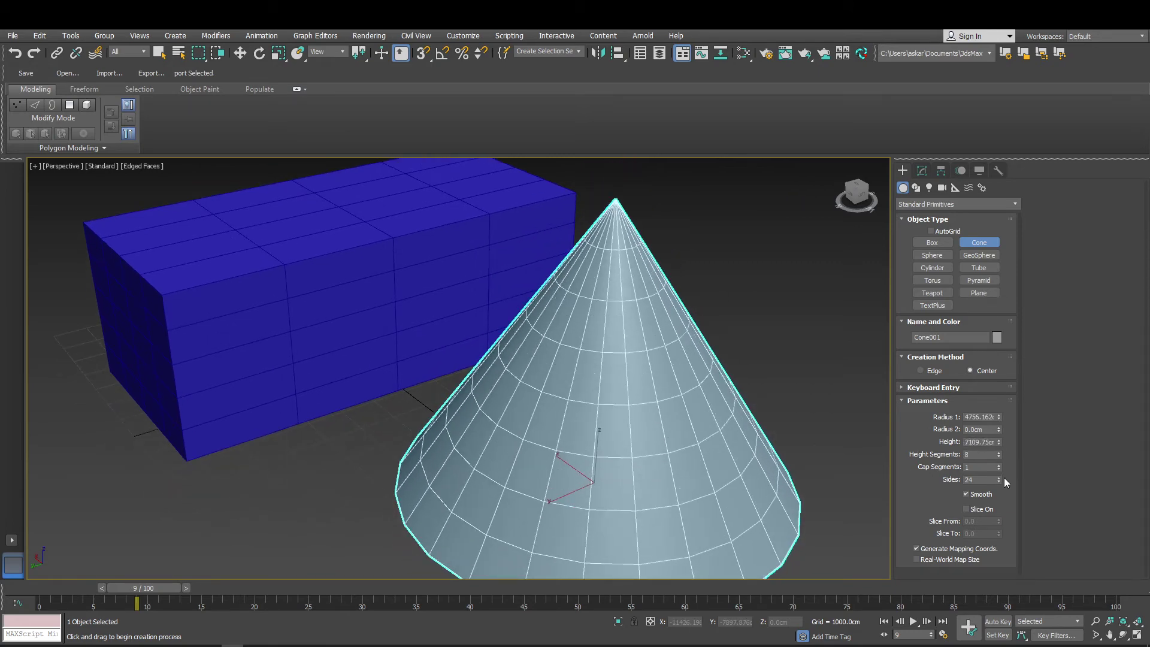
pyautogui.click(999, 478)
pyautogui.click(997, 478)
pyautogui.click(997, 478)
# Create a second cone in front of the box, with a radius of about 4372.7 cm and a height of about 7796.5 cm.
pyautogui.scroll(-5, 599, 413)
pyautogui.moveTo(402, 447); pyautogui.dragTo(400, 504)
pyautogui.click(422, 321)
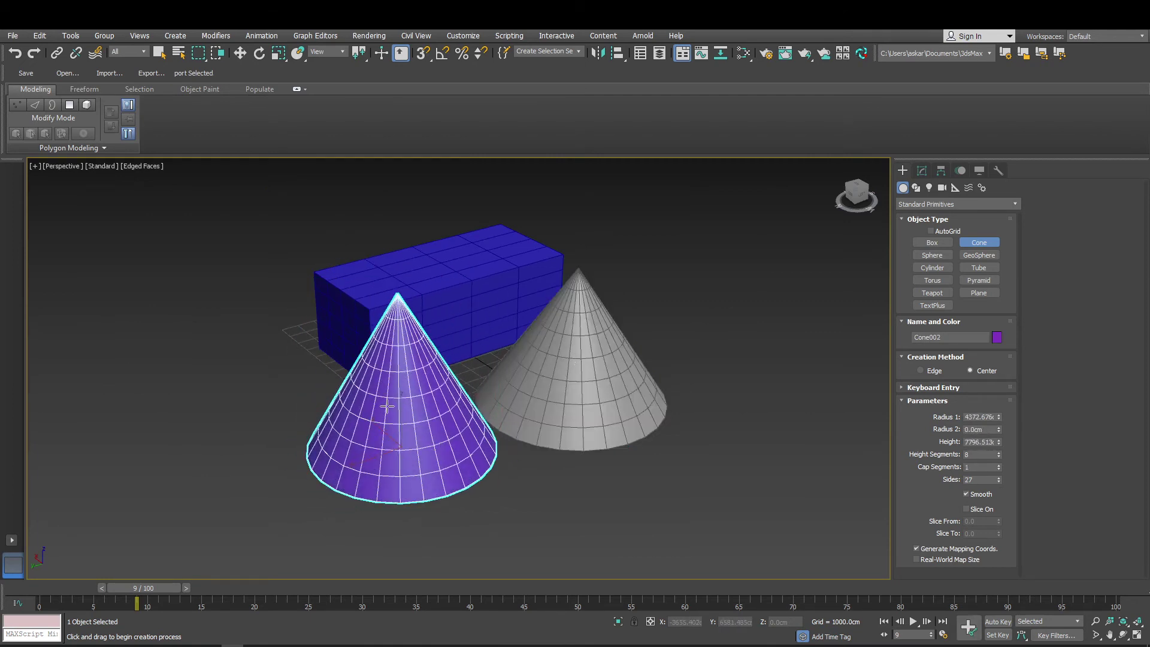
# Leave cone creation, select the gray cone with the Move tool and show its modifiable parameters.
pyautogui.moveTo(549, 397); pyautogui.dragTo(531, 390, button='middle')
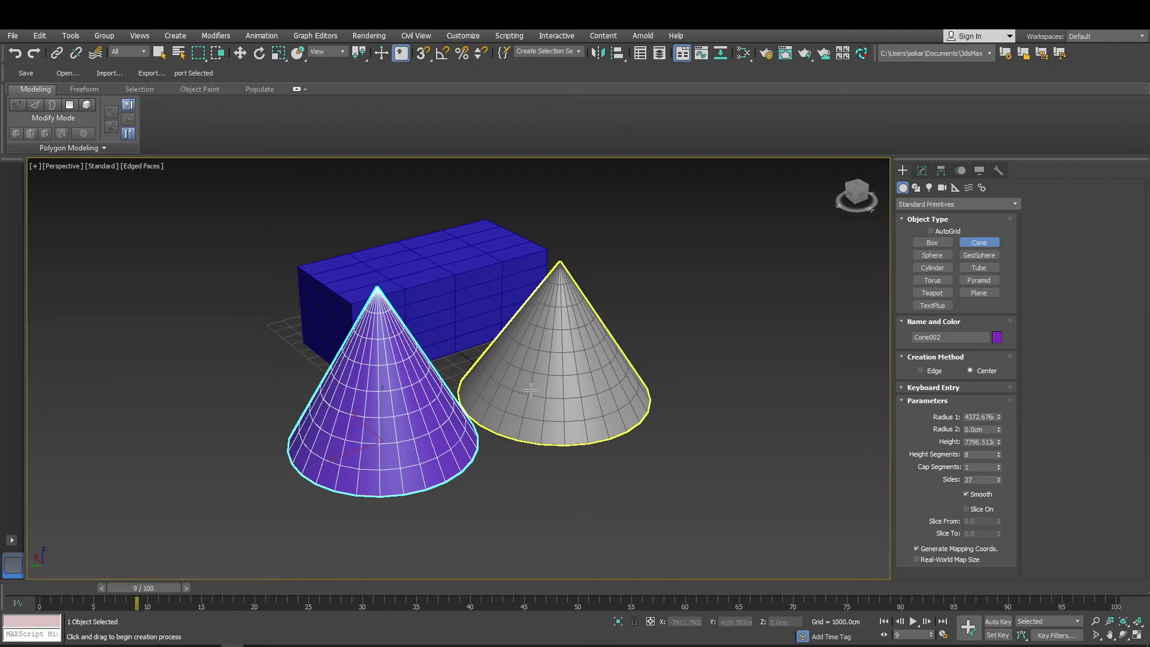
pyautogui.click(243, 53)
pyautogui.click(576, 331)
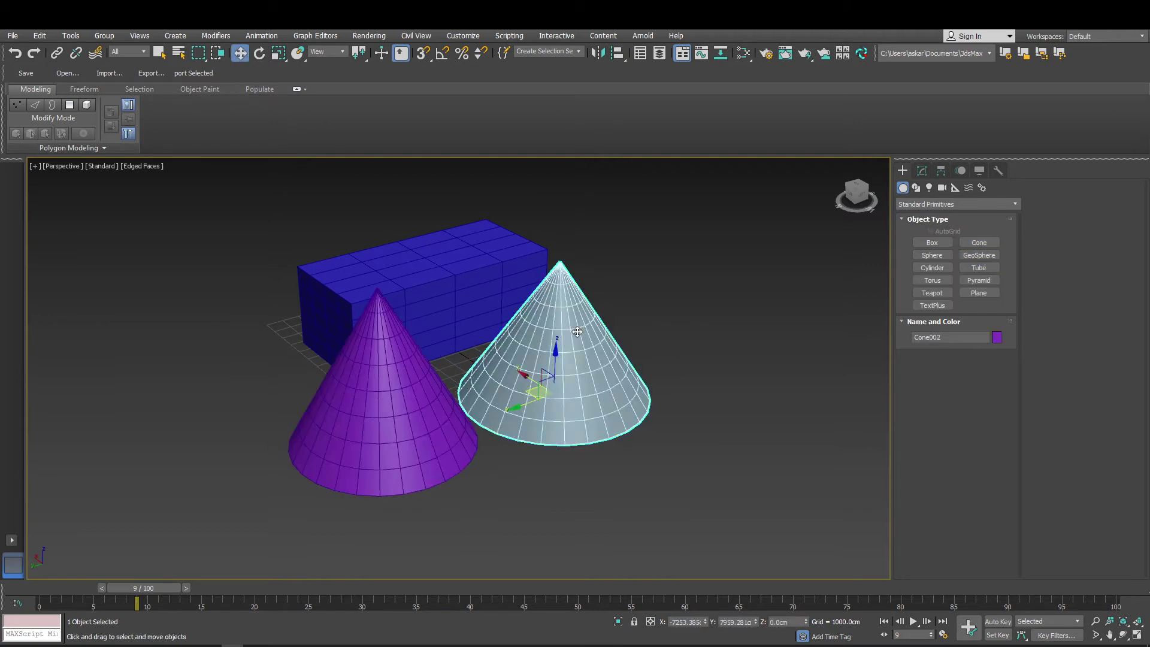
pyautogui.click(921, 171)
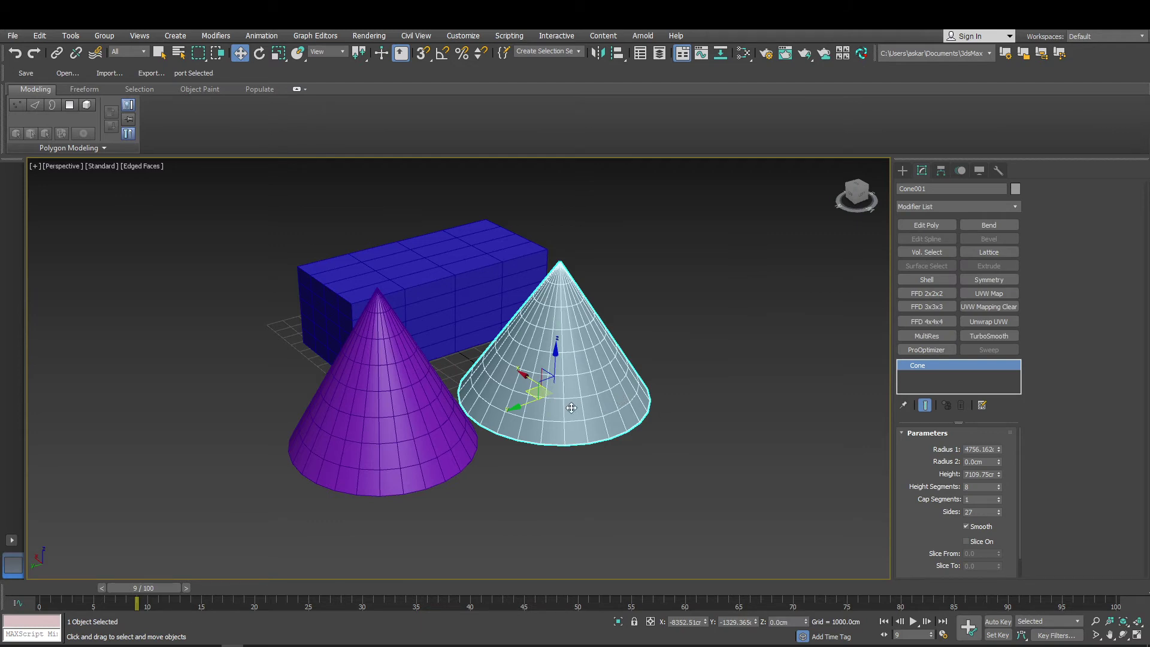
pyautogui.scroll(5, 572, 405)
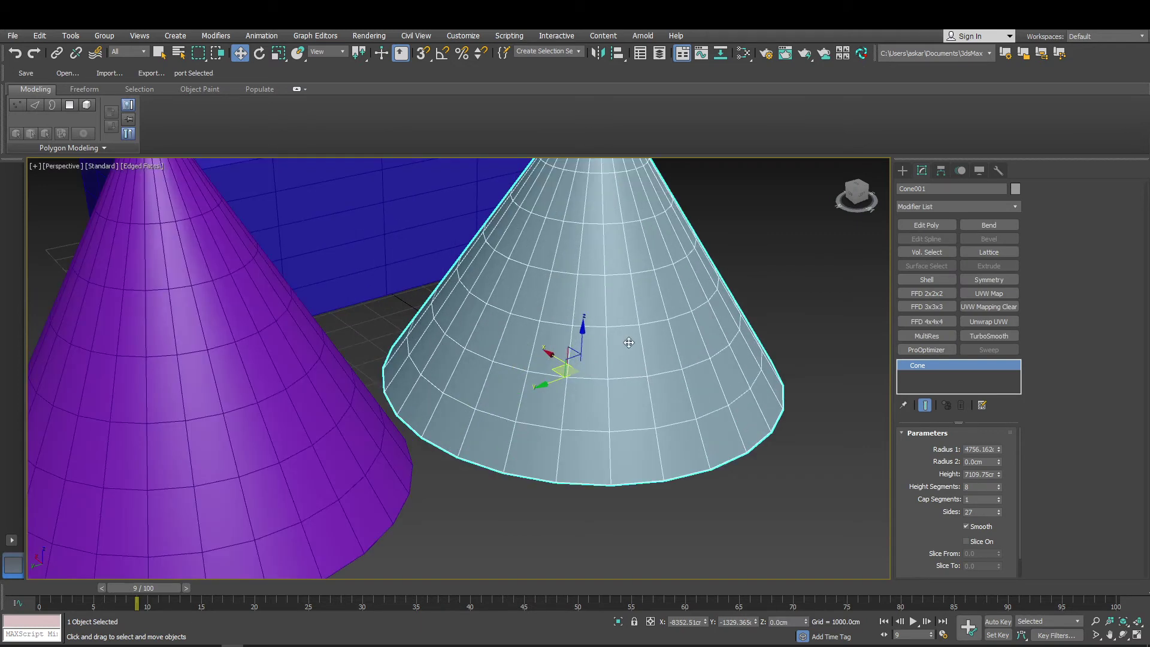
pyautogui.moveTo(731, 371); pyautogui.dragTo(691, 429, button='middle')
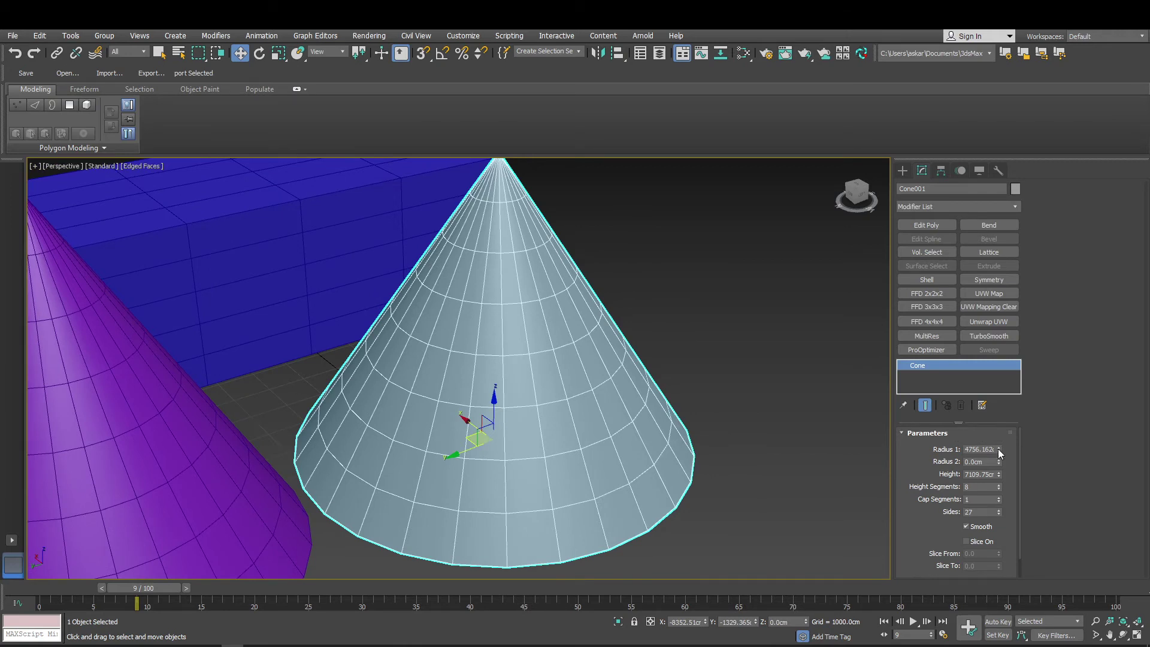
# Change the gray cone's Radius 1 to about 4470.8 cm, Radius 2 to 785 cm and its height segments to 6.
pyautogui.moveTo(760, 409); pyautogui.dragTo(747, 426, button='middle')
pyautogui.moveTo(1000, 449); pyautogui.dragTo(960, 615)
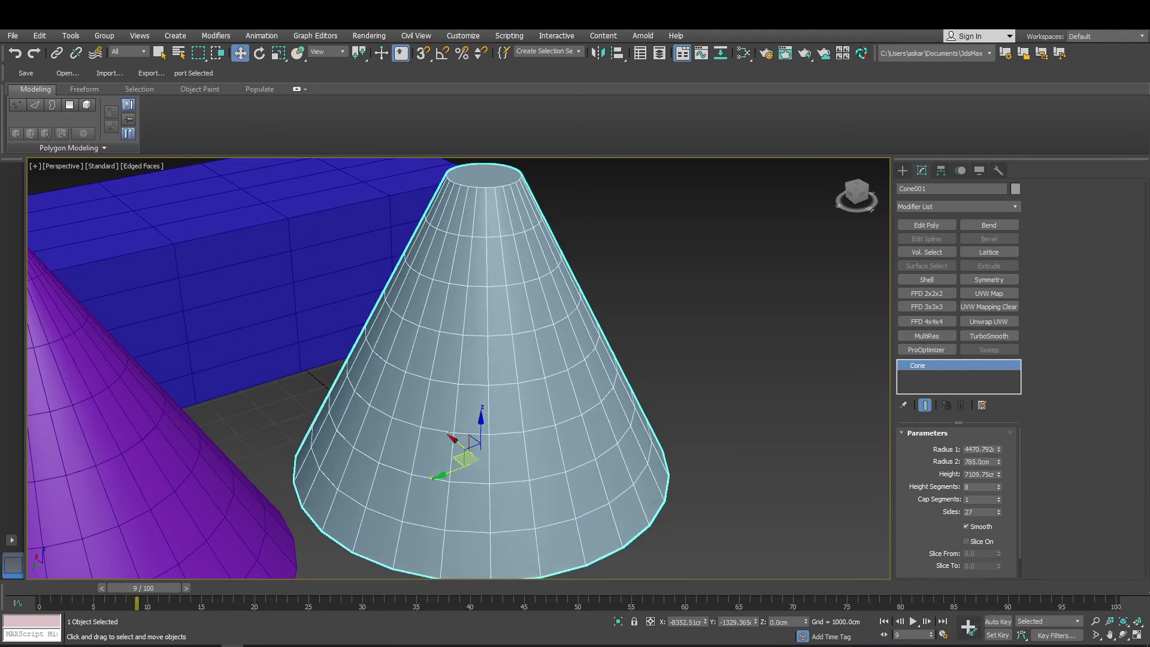
pyautogui.rightClick(997, 485)
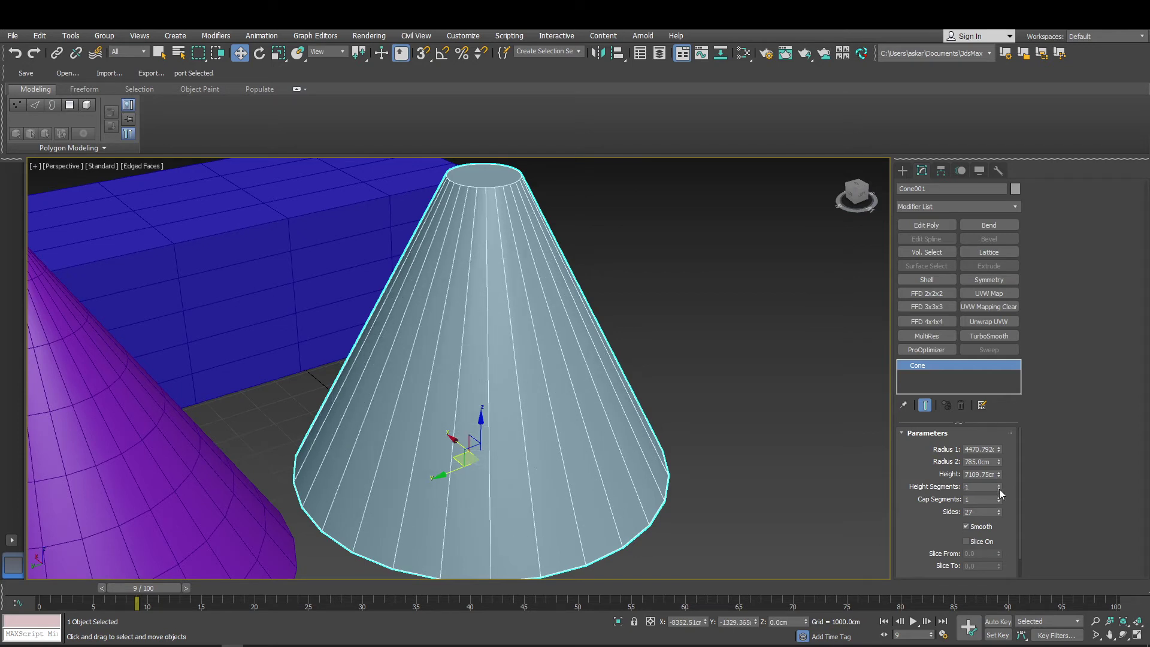
pyautogui.click(998, 484)
pyautogui.click(998, 484)
pyautogui.click(998, 484)
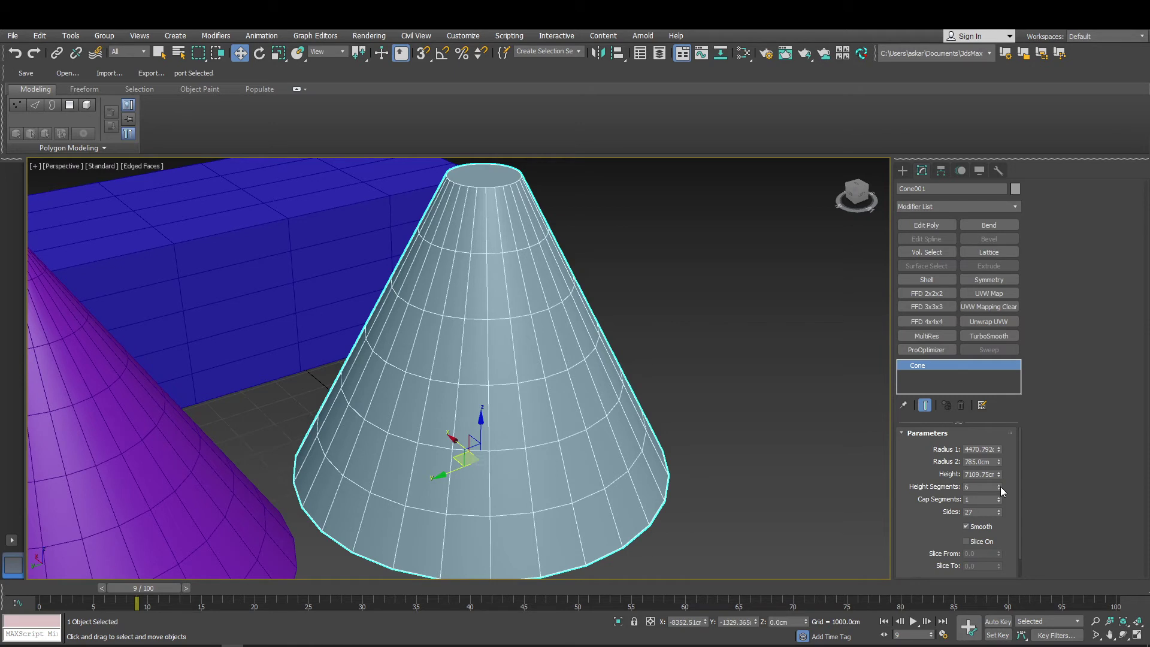
# Set the gray cone's cap segments to 2.
pyautogui.moveTo(453, 289); pyautogui.dragTo(469, 347, button='middle')
pyautogui.scroll(3, 519, 243)
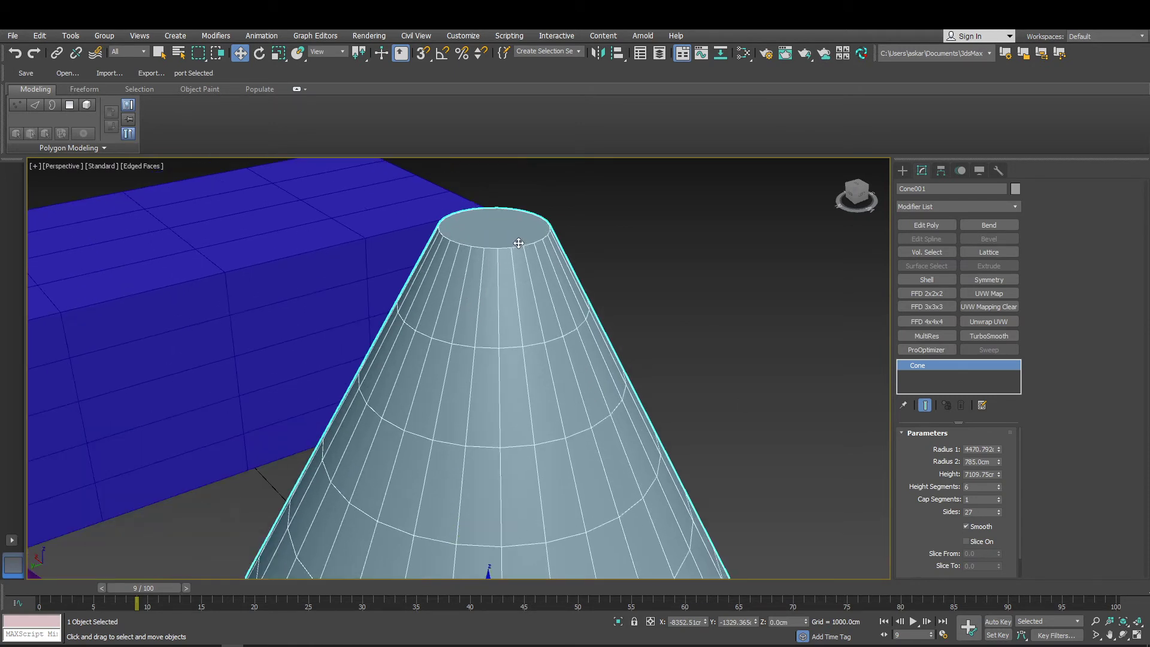
pyautogui.click(998, 497)
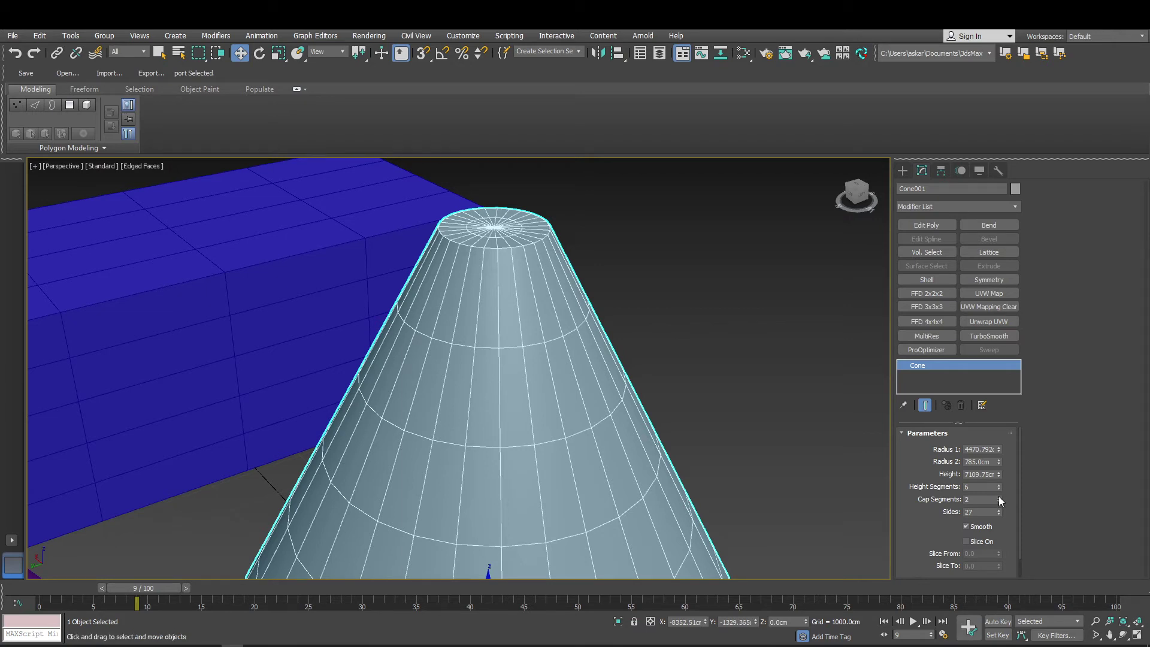
# Try a much denser gray cone by raising its number of sides to about 148.
pyautogui.moveTo(659, 479); pyautogui.dragTo(650, 401, button='middle')
pyautogui.click(998, 514)
pyautogui.moveTo(998, 514); pyautogui.dragTo(998, 514)
pyautogui.doubleClick(979, 512)
pyautogui.write('200')
pyautogui.press('Return')
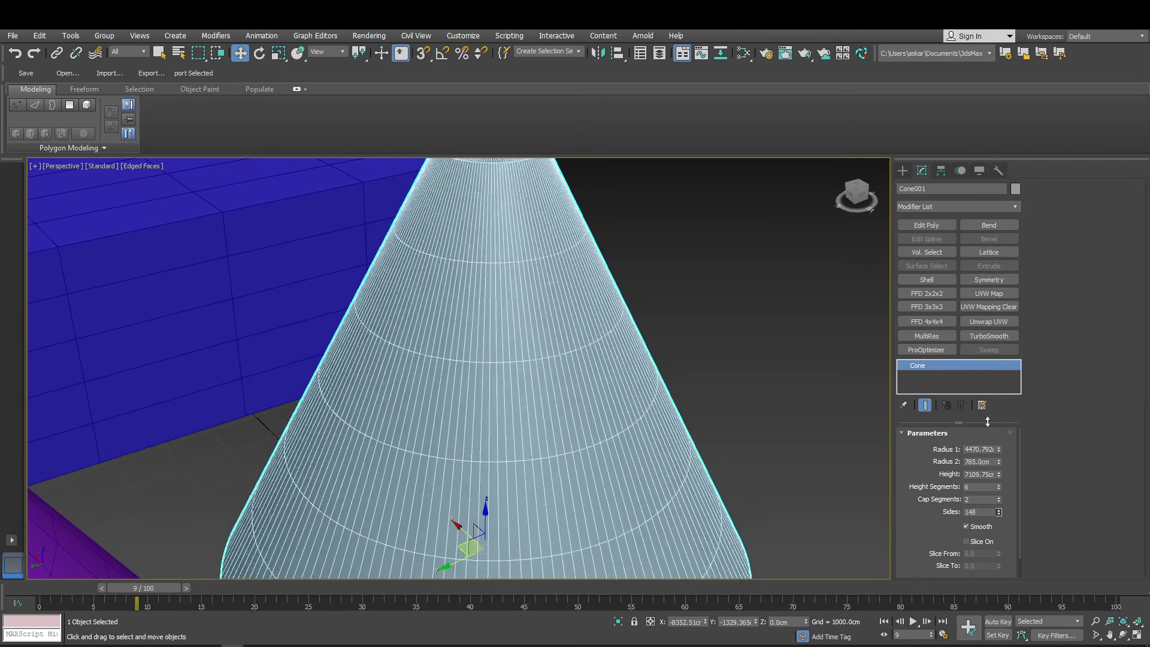
# Reduce the gray cone's sides to 10 and hide the edged faces to check its outline with default shading.
pyautogui.moveTo(983, 359); pyautogui.dragTo(1018, 512)
pyautogui.press('F3')
pyautogui.press('F3')
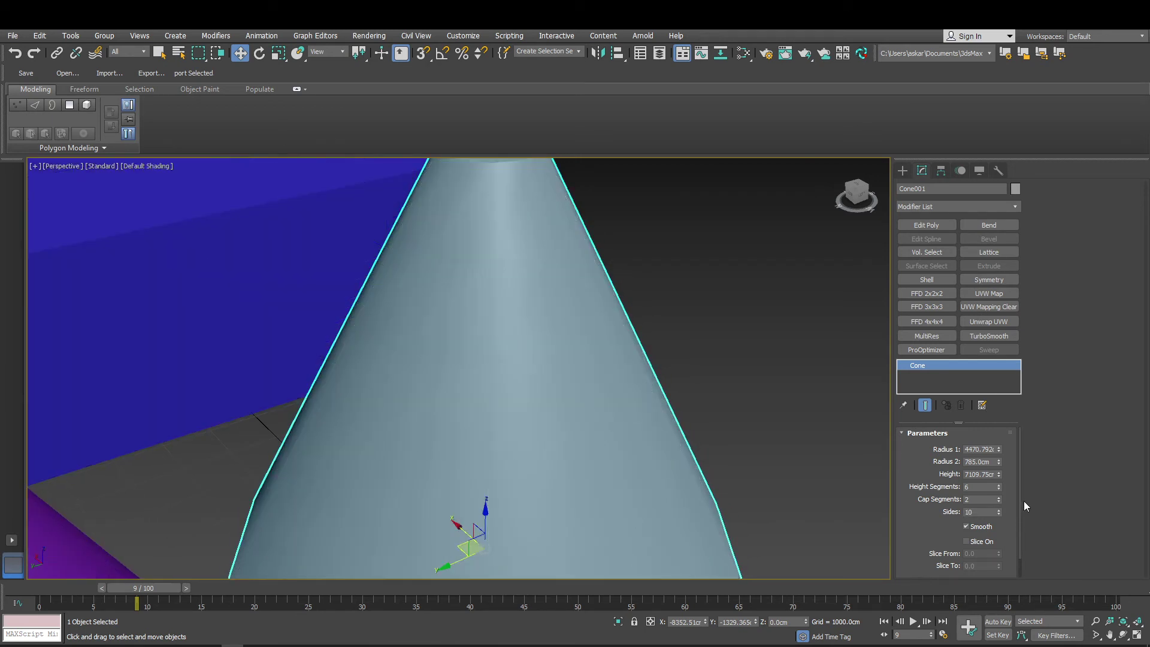
pyautogui.scroll(-3, 605, 380)
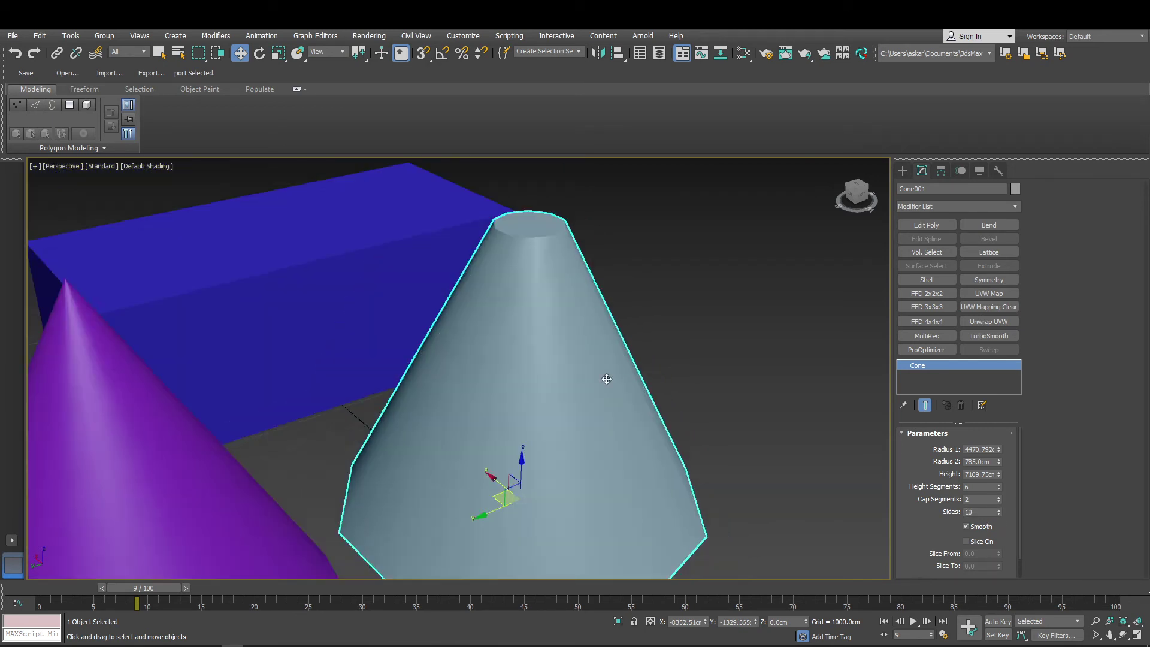
pyautogui.moveTo(606, 379); pyautogui.dragTo(554, 311, button='middle')
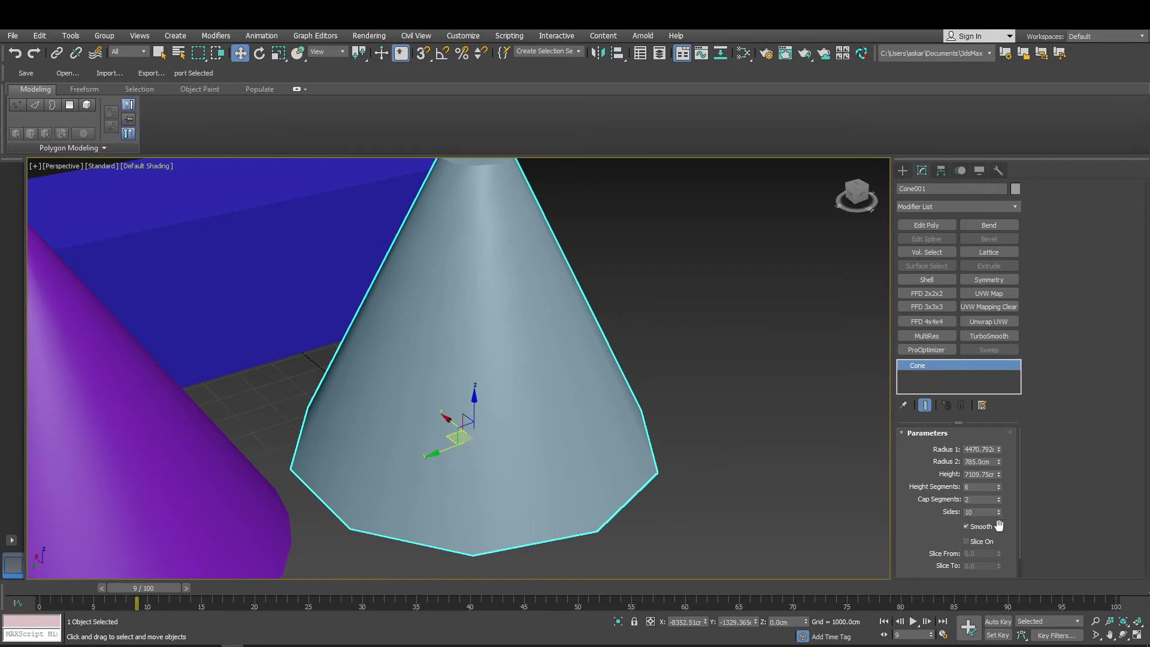
# Set the gray cone's sides to 25 and display edged faces in the viewport.
pyautogui.moveTo(999, 512)
pyautogui.mouseDown()
pyautogui.moveTo(997, 454)
pyautogui.moveTo(1004, 503)
pyautogui.mouseUp()
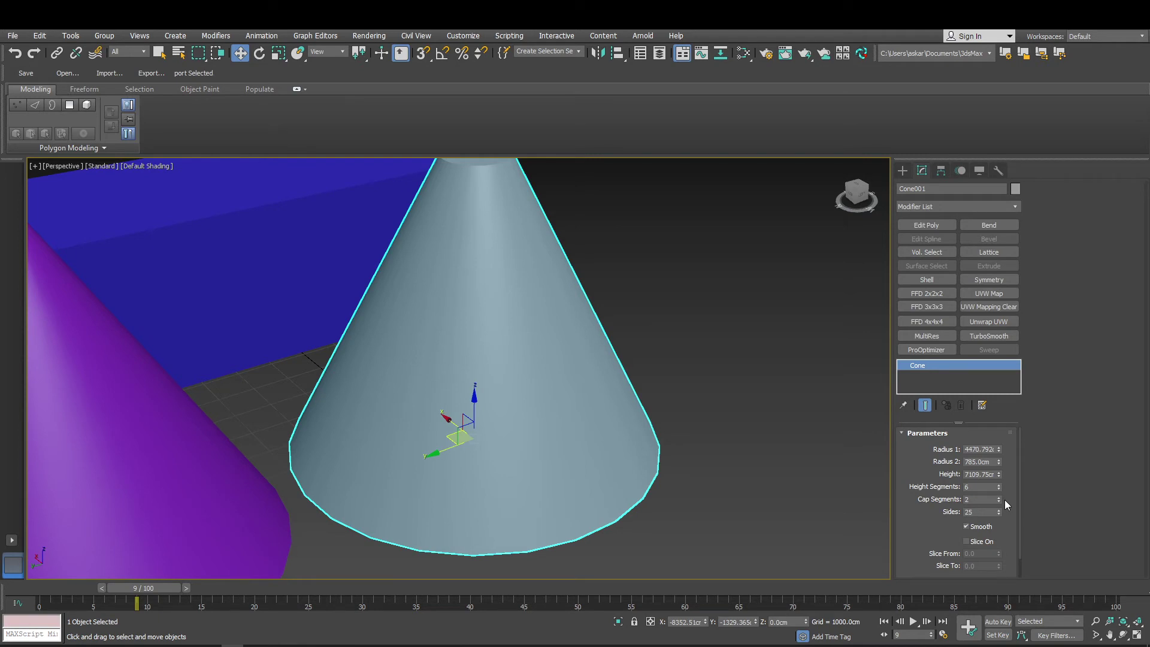
pyautogui.press('F4')
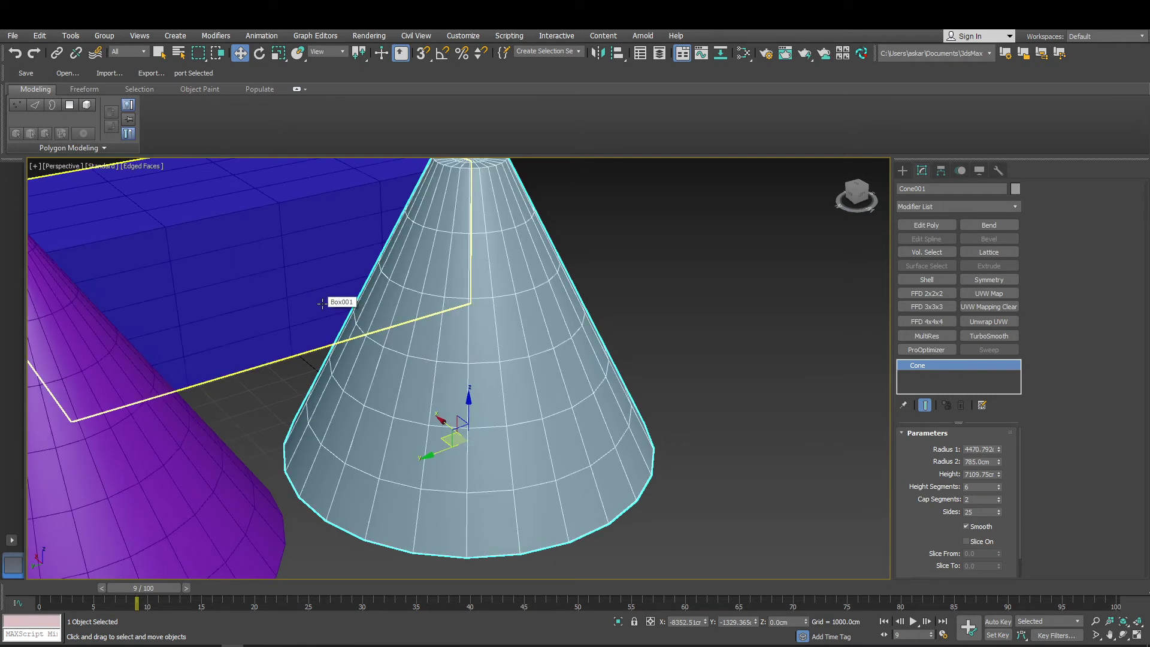
pyautogui.moveTo(622, 307); pyautogui.dragTo(601, 307, button='middle')
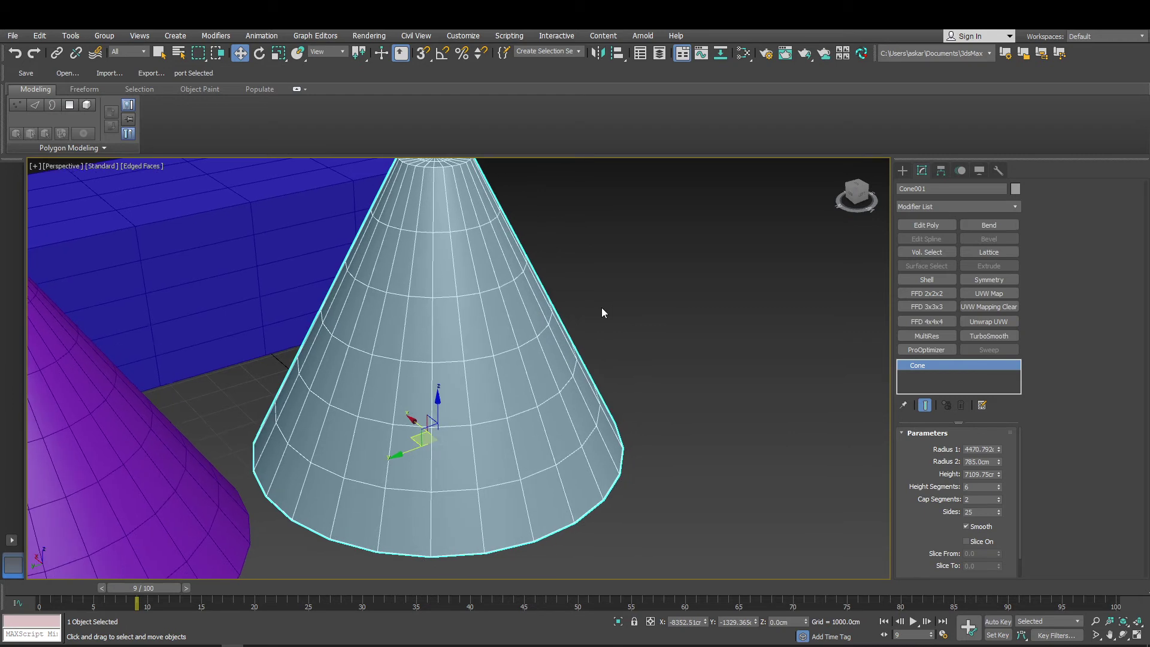
pyautogui.scroll(-5, 636, 417)
pyautogui.keyDown('alt'); pyautogui.moveTo(645, 421); pyautogui.dragTo(696, 403, button='middle'); pyautogui.keyUp('alt')
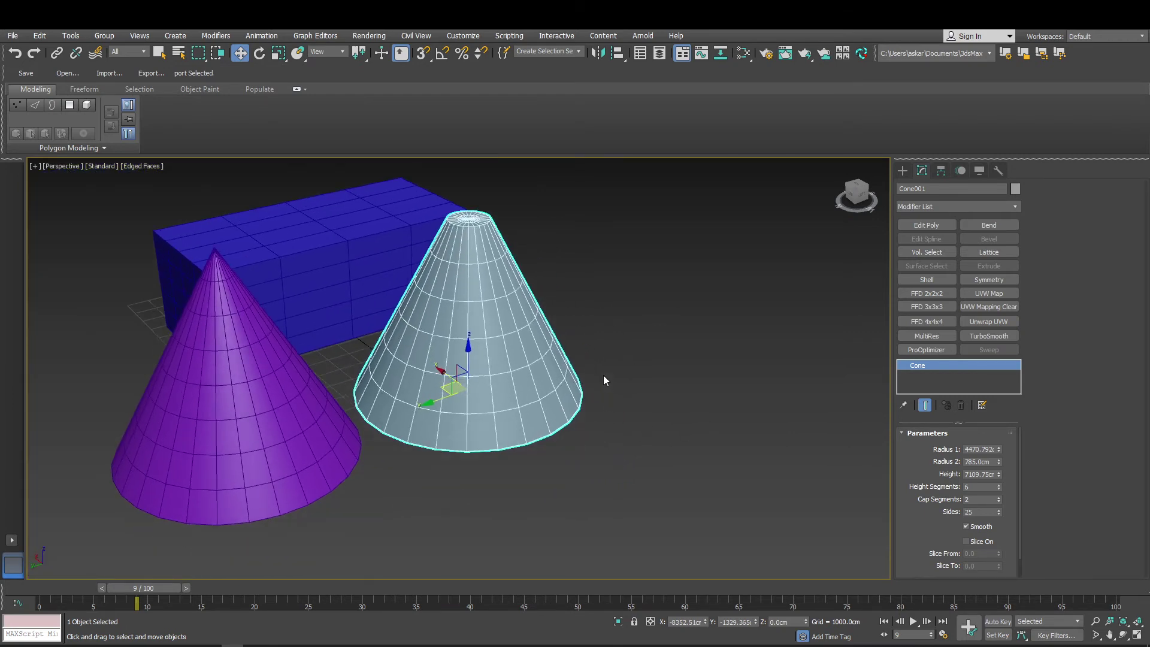
pyautogui.scroll(4, 603, 385)
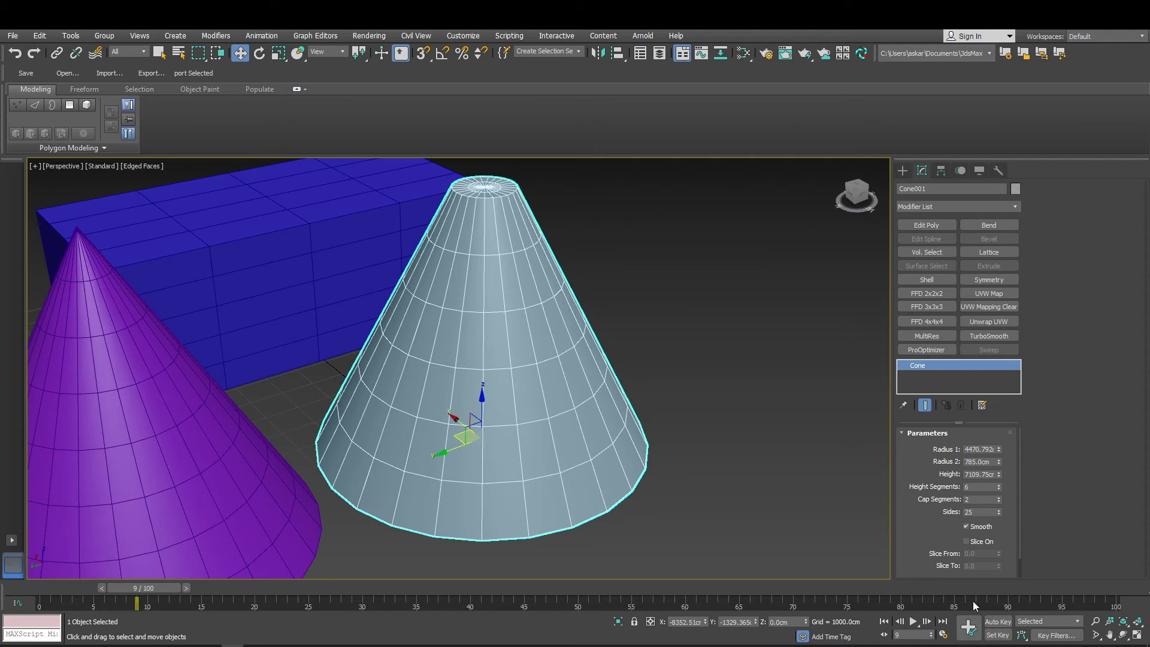
# Enable slicing on the gray cone, from 140.5 to 146.5 degrees, to cut a narrow gap in it.
pyautogui.click(989, 543)
pyautogui.moveTo(731, 422); pyautogui.dragTo(609, 369, button='middle')
pyautogui.moveTo(999, 554); pyautogui.dragTo(953, 384)
pyautogui.moveTo(997, 563); pyautogui.dragTo(958, 388)
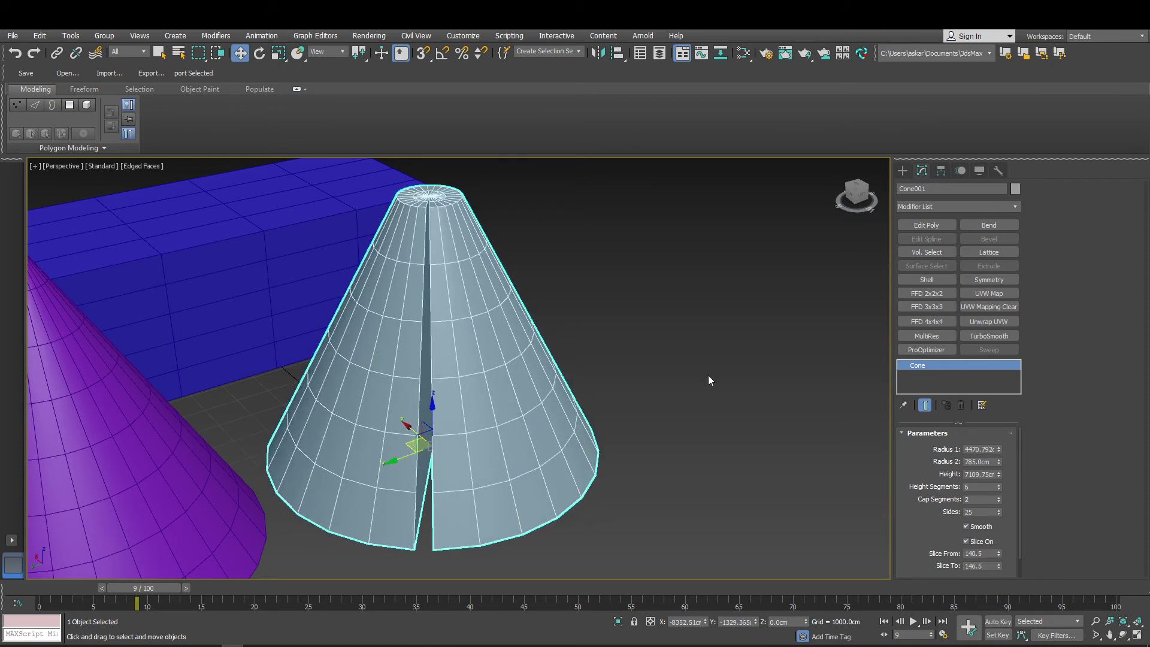
pyautogui.scroll(-3, 708, 380)
pyautogui.scroll(-3, 592, 330)
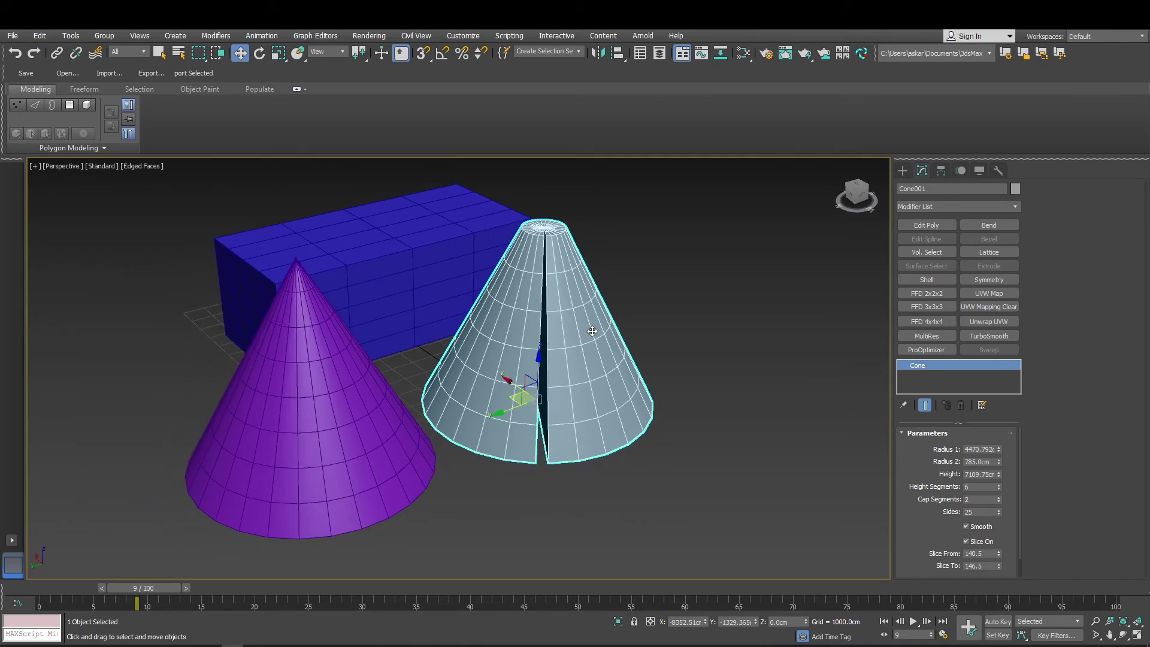
pyautogui.click(903, 172)
pyautogui.moveTo(616, 326); pyautogui.dragTo(642, 331, button='middle')
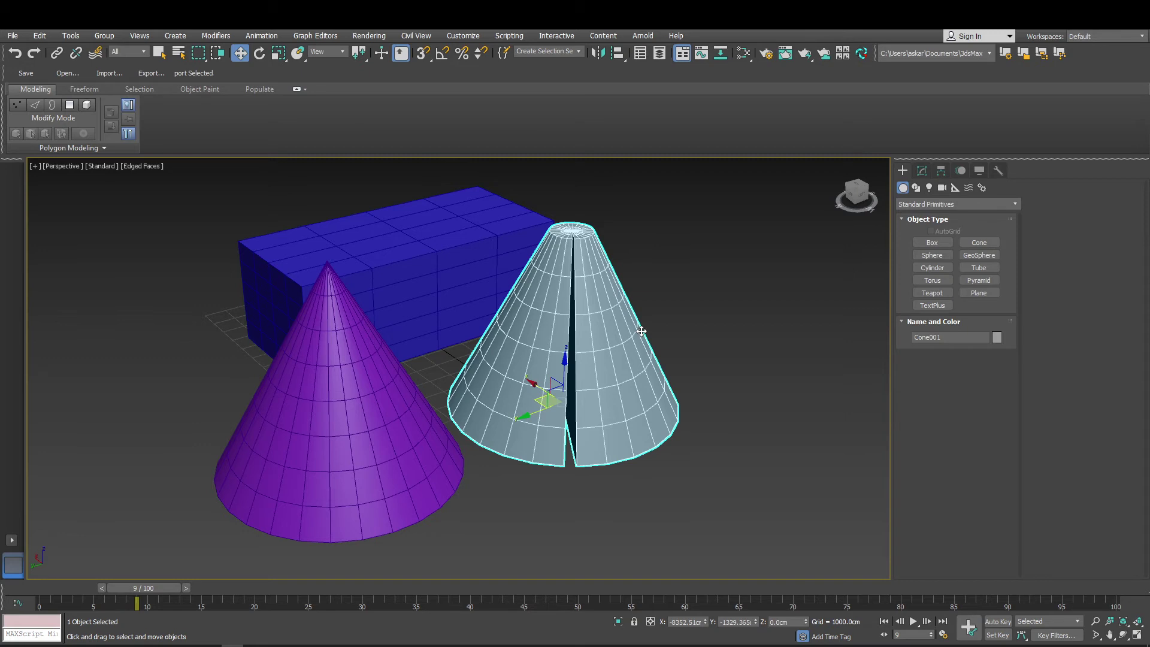
pyautogui.click(922, 171)
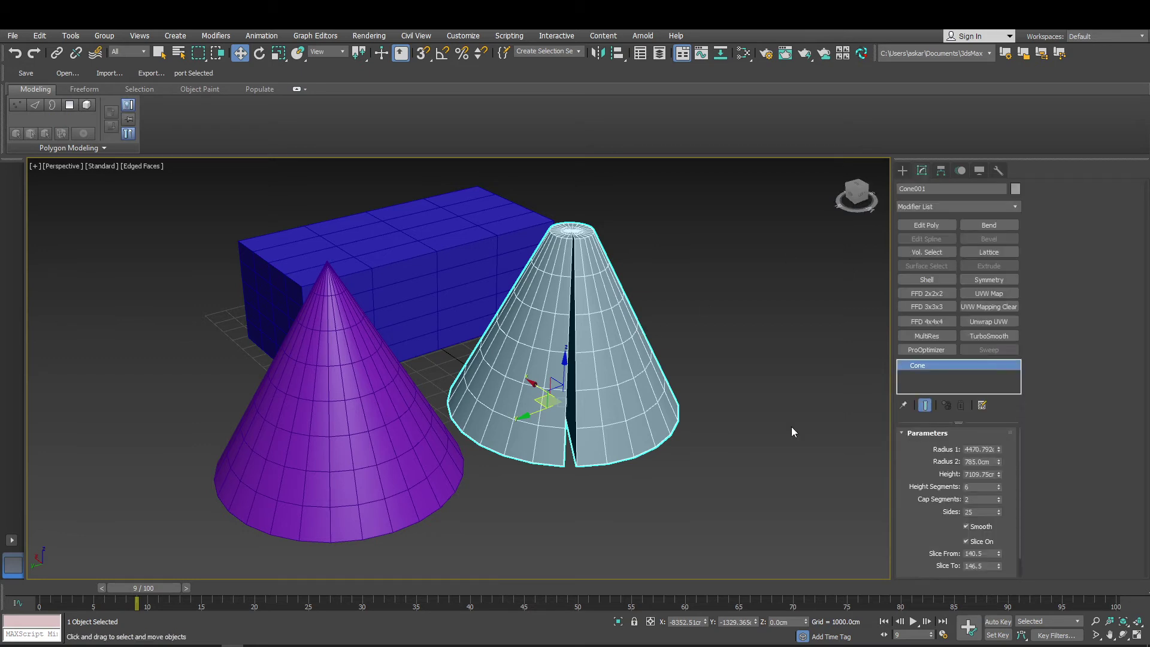
# Reset the gray cone's slice values to 0 and set Slice From to 180 to leave half a cone.
pyautogui.doubleClick(983, 555)
pyautogui.rightClick(999, 554)
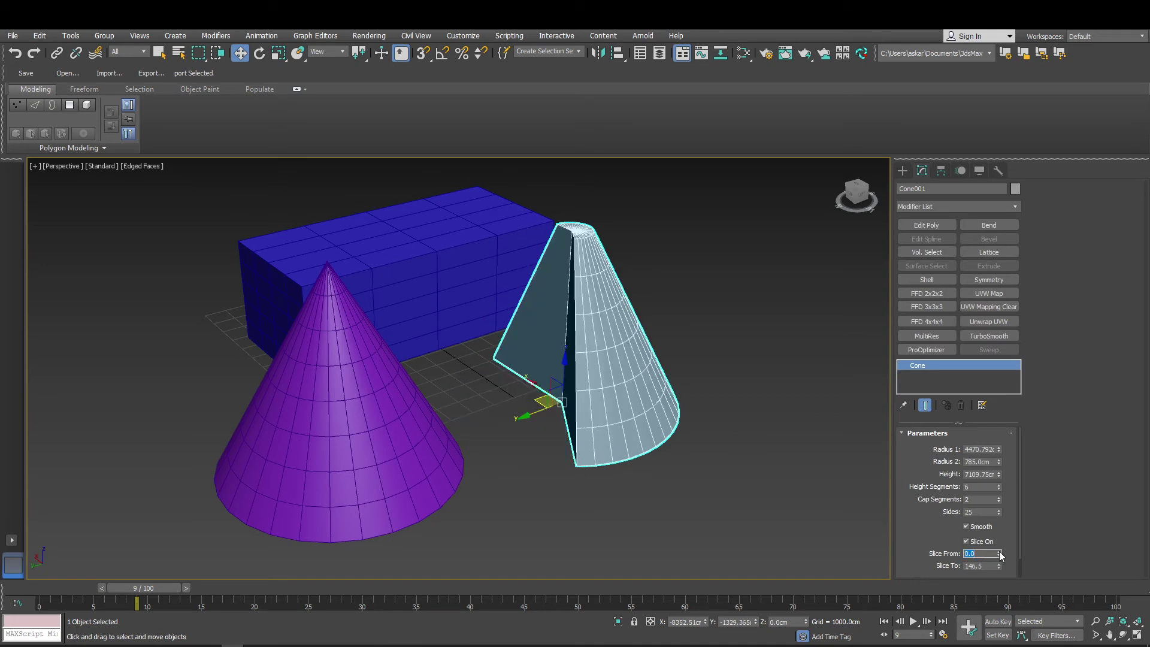
pyautogui.rightClick(1000, 566)
pyautogui.moveTo(1000, 554)
pyautogui.mouseDown()
pyautogui.moveTo(1000, 503)
pyautogui.moveTo(1000, 536)
pyautogui.mouseUp()
pyautogui.doubleClick(980, 553)
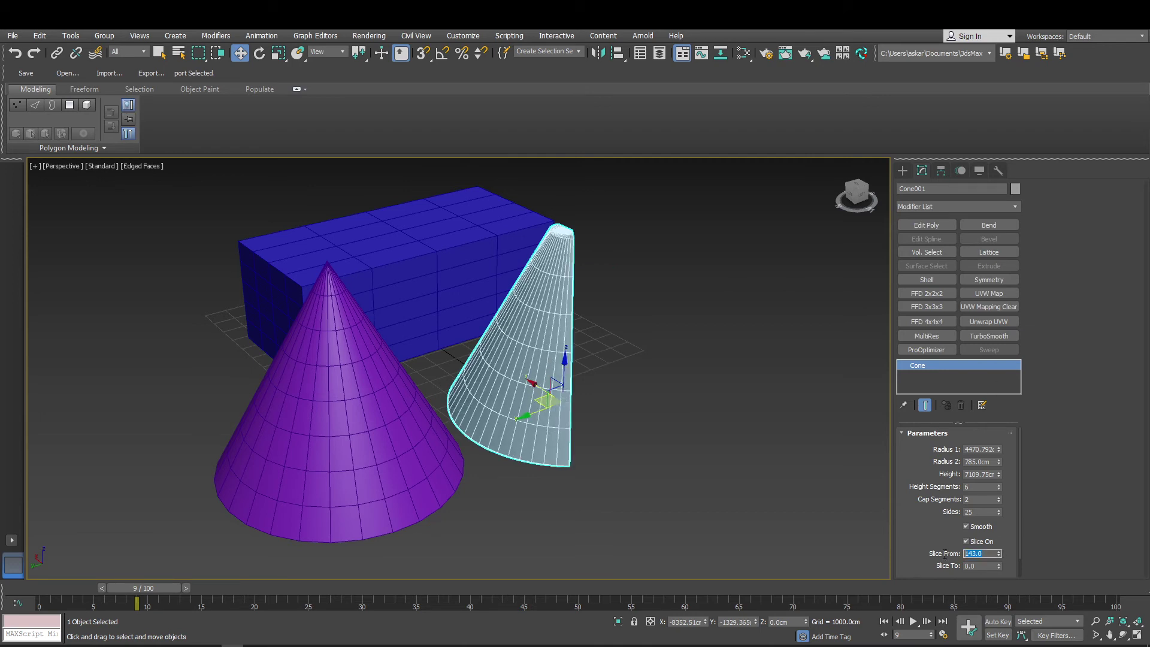
pyautogui.write('180')
pyautogui.press('Return')
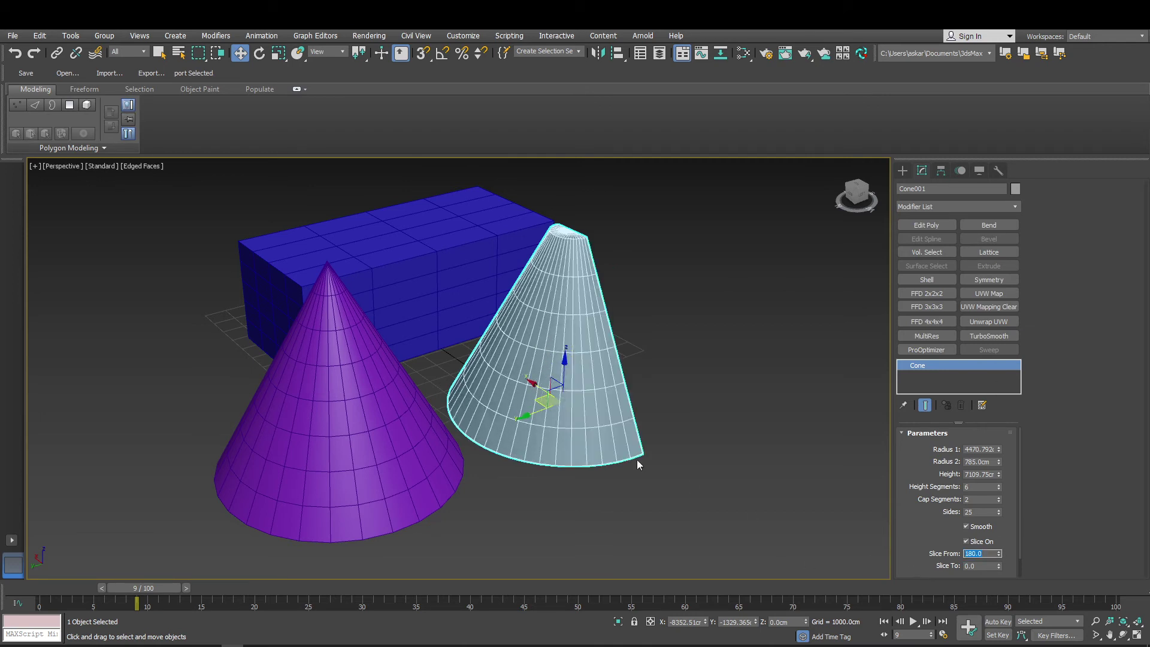
pyautogui.keyDown('alt'); pyautogui.moveTo(507, 338); pyautogui.dragTo(565, 299, button='middle'); pyautogui.keyUp('alt')
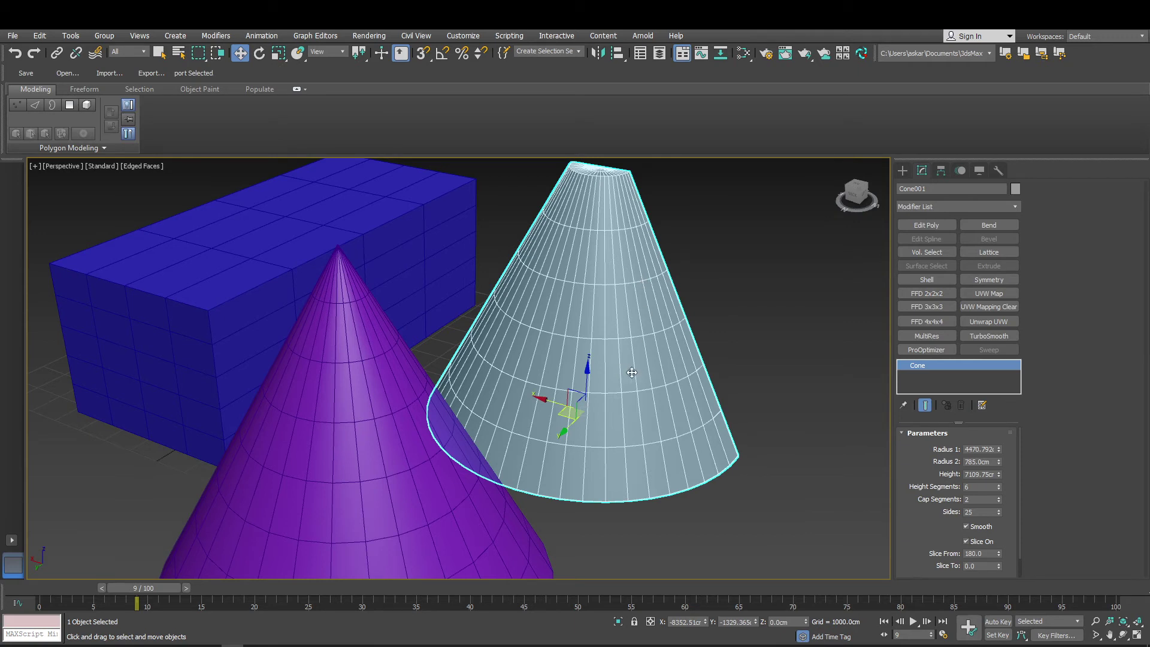
# Create a sphere with a radius of about 1989.9 cm in the empty area beside the purple cone.
pyautogui.moveTo(658, 331); pyautogui.dragTo(591, 314, button='middle')
pyautogui.scroll(-5, 605, 300)
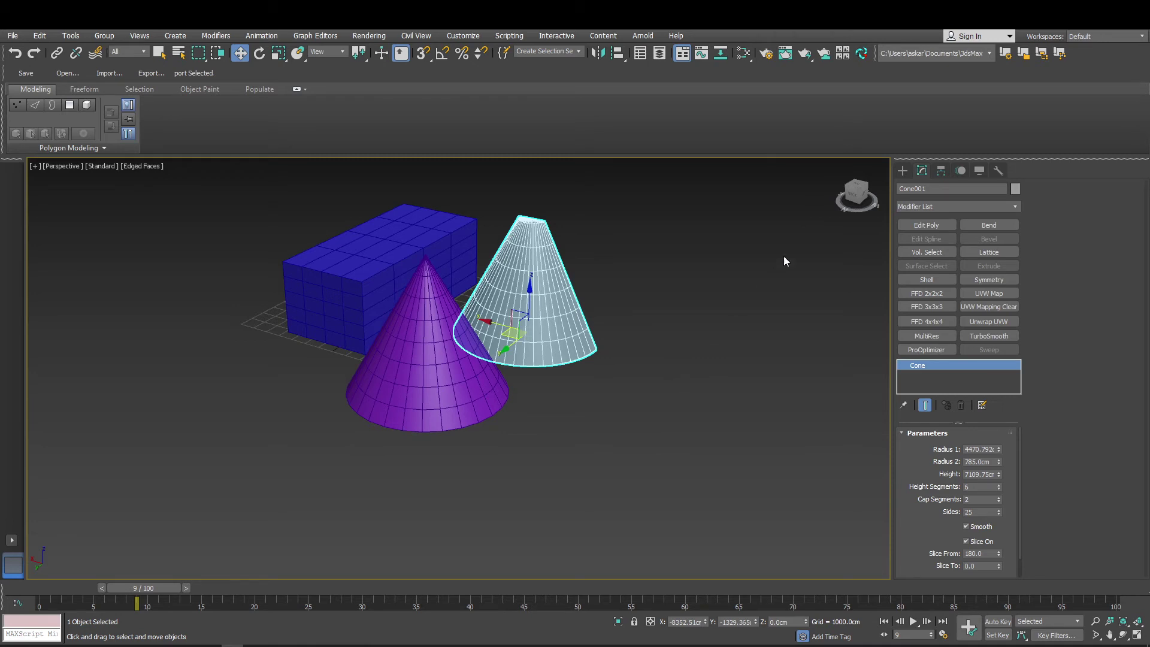
pyautogui.click(902, 171)
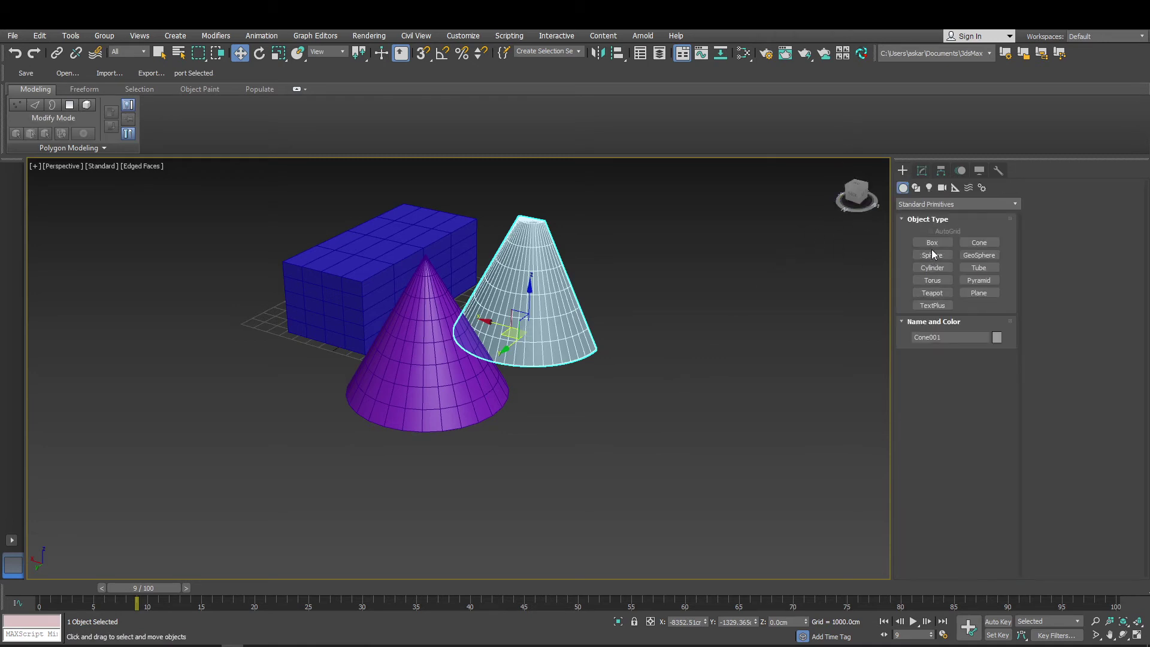
pyautogui.click(931, 255)
pyautogui.scroll(4, 429, 411)
pyautogui.moveTo(403, 382); pyautogui.dragTo(410, 412)
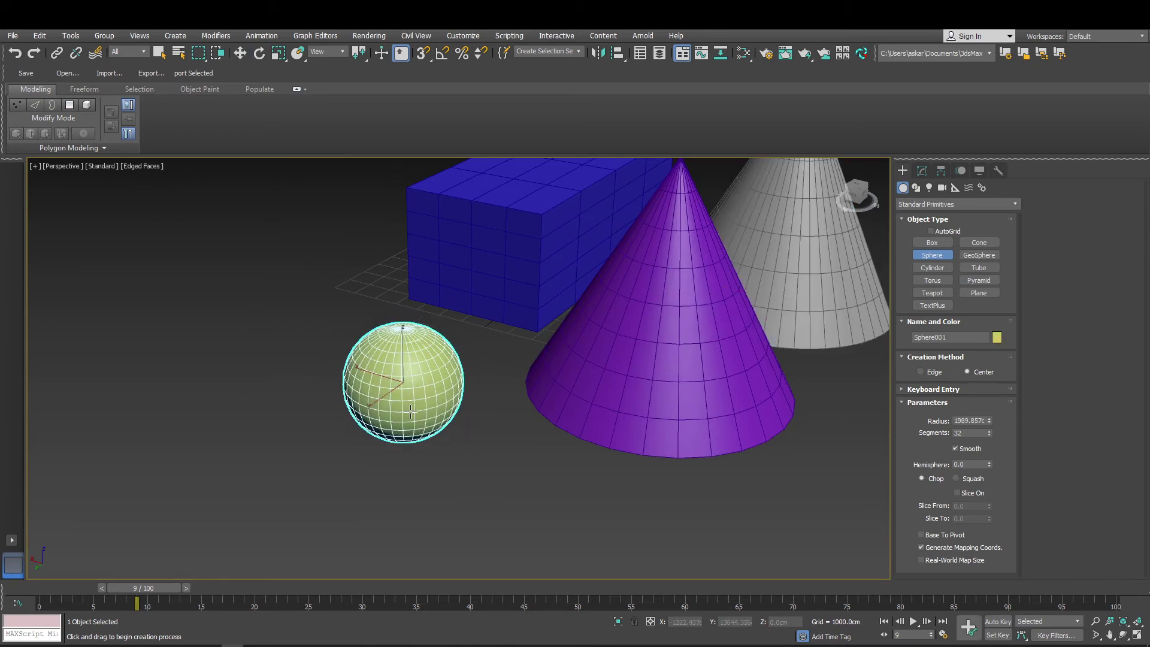
pyautogui.scroll(5, 410, 412)
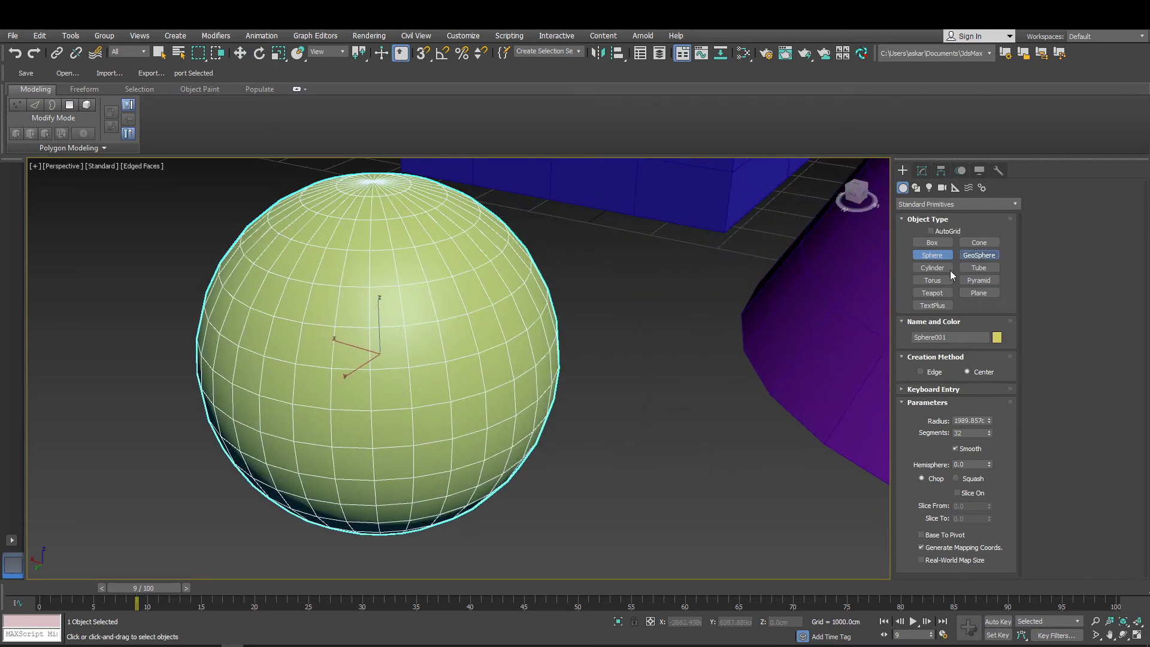
# Create a smaller geosphere next to the sphere, with a radius of about 1189.2 cm.
pyautogui.click(979, 258)
pyautogui.scroll(-3, 547, 357)
pyautogui.moveTo(259, 358); pyautogui.dragTo(324, 379)
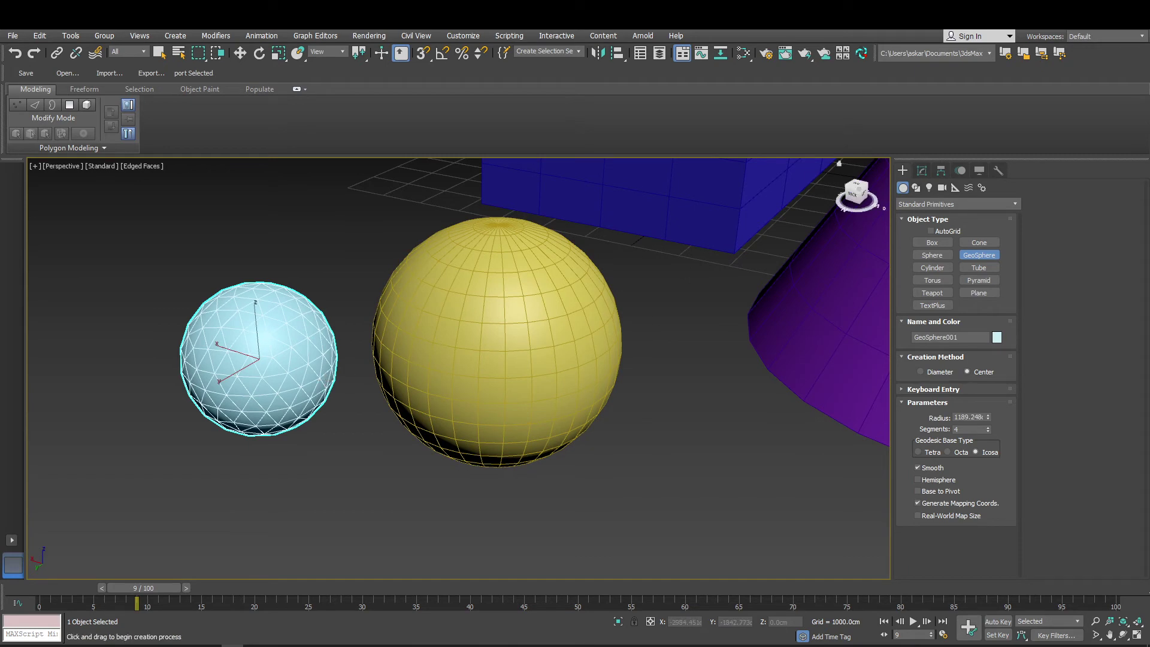
# Leave geosphere creation, select the yellow sphere with the Move tool and show its modifiable parameters.
pyautogui.click(240, 53)
pyautogui.click(497, 336)
pyautogui.moveTo(539, 359); pyautogui.dragTo(516, 359, button='middle')
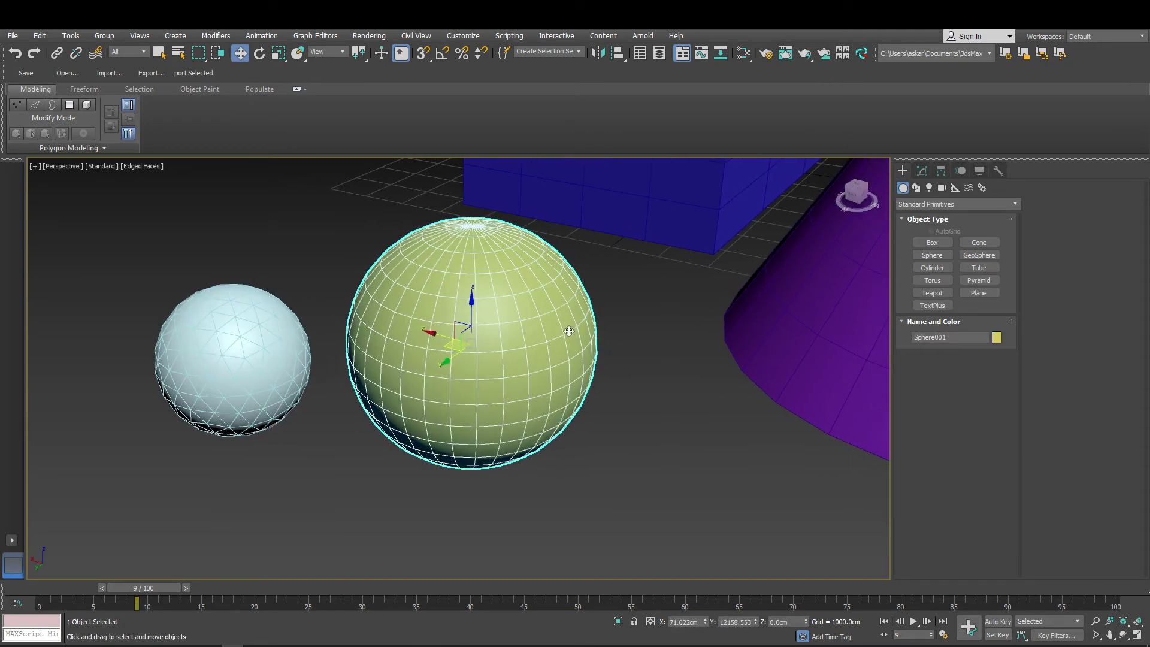
pyautogui.click(921, 170)
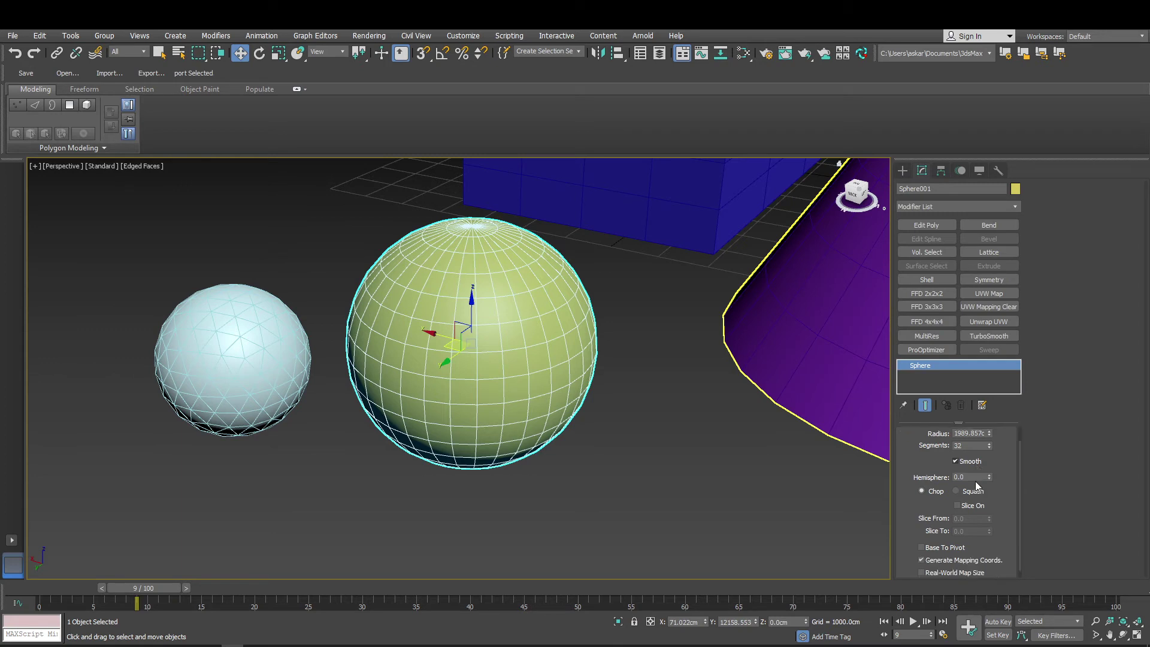
# Try the yellow sphere's Base To Pivot option and switch it off again.
pyautogui.scroll(-1, 983, 473)
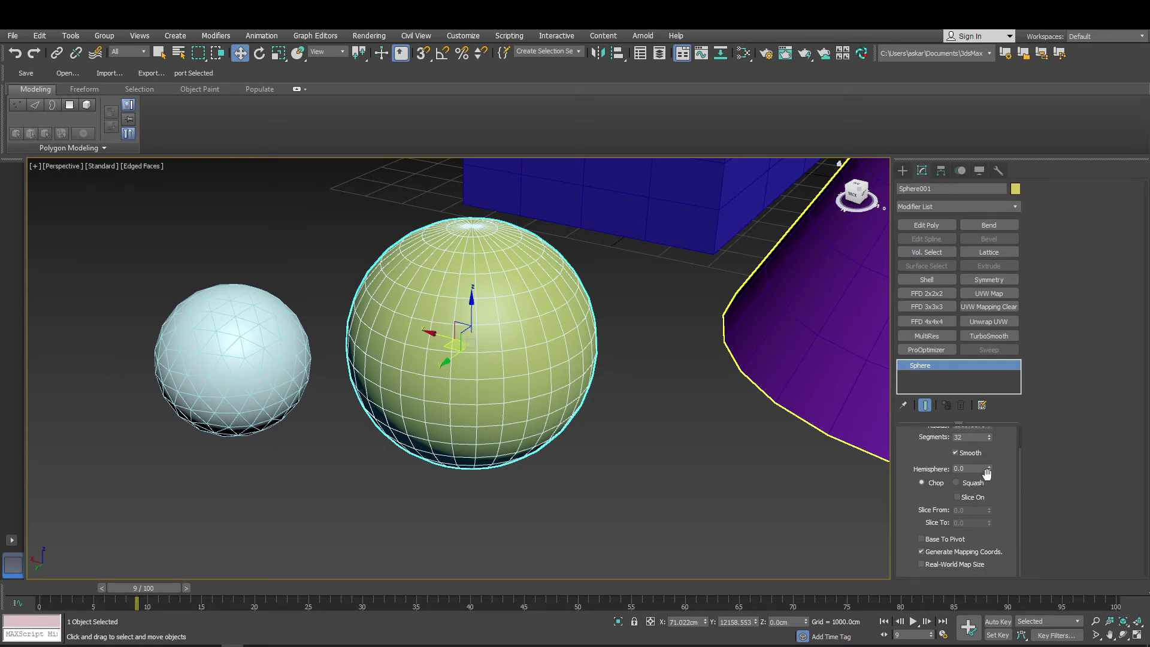
pyautogui.click(943, 540)
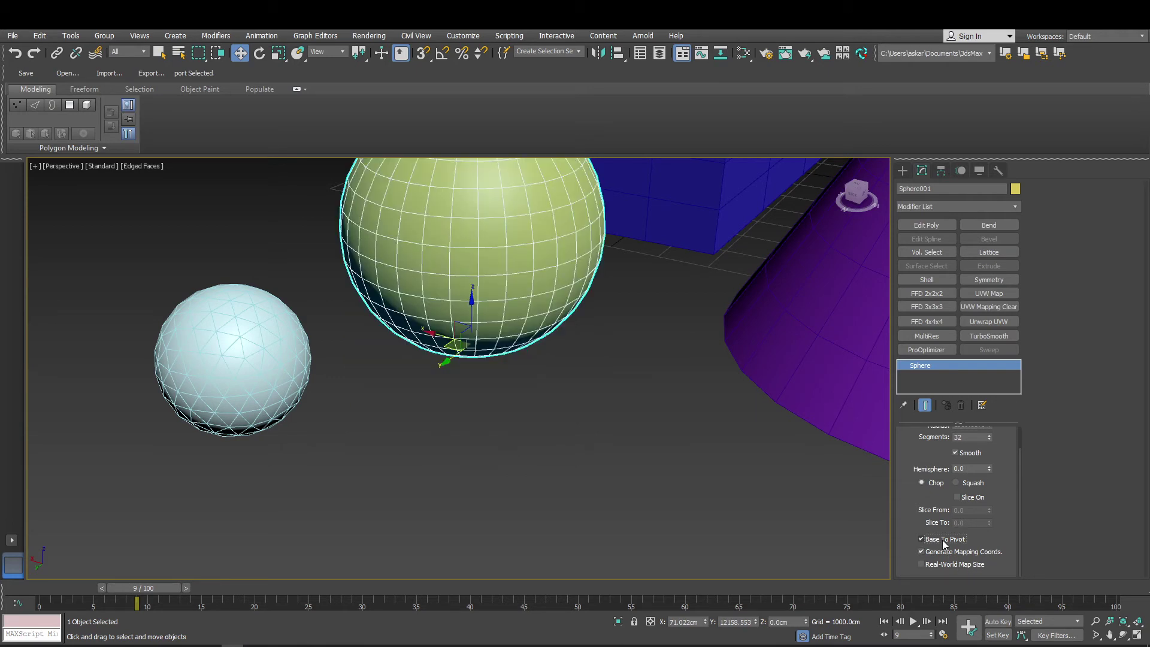
pyautogui.click(942, 541)
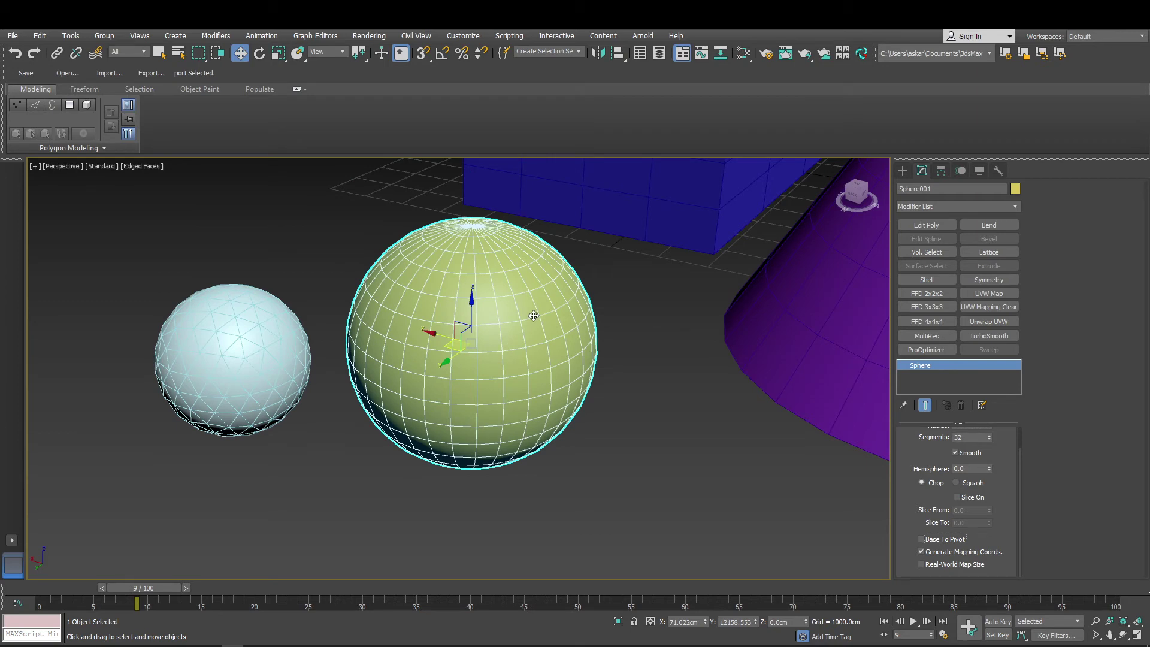
pyautogui.moveTo(533, 315); pyautogui.dragTo(502, 323, button='middle')
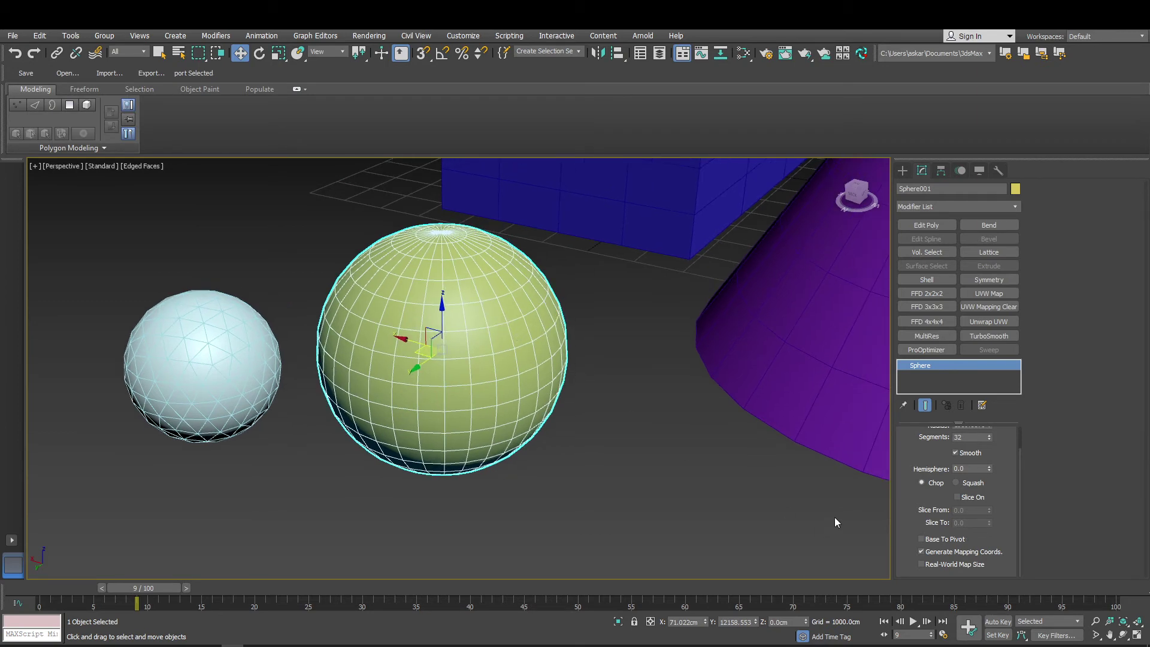
pyautogui.scroll(1, 981, 507)
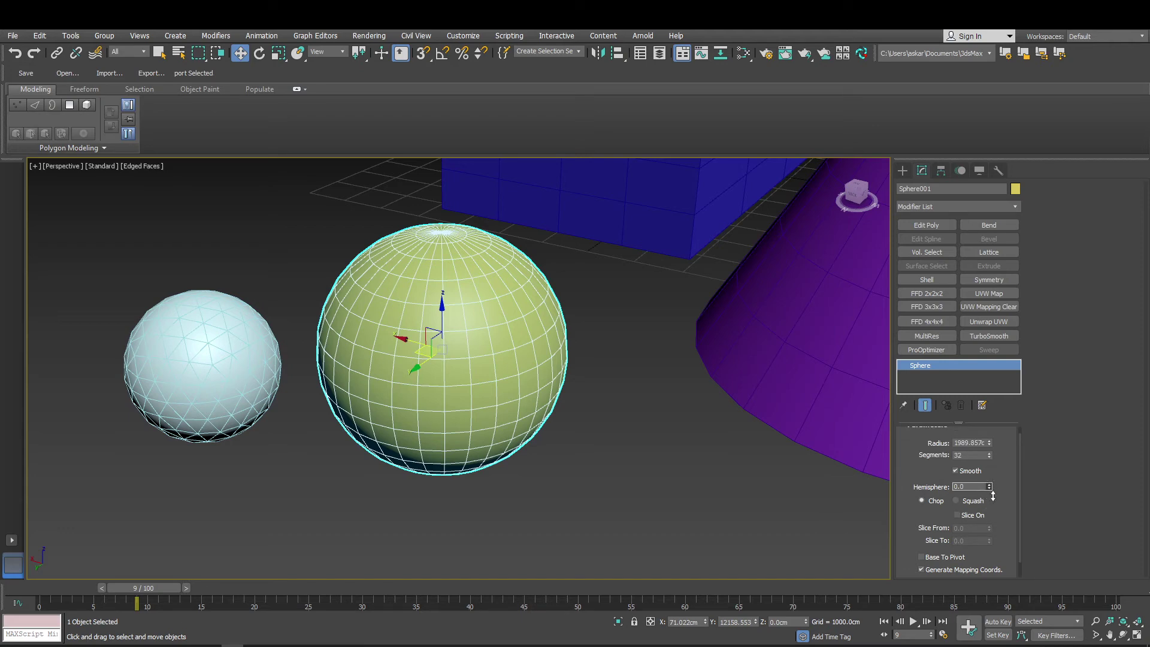
# Select the small light-blue geosphere to show its parameters.
pyautogui.click(231, 354)
pyautogui.moveTo(240, 353); pyautogui.dragTo(582, 356, button='middle')
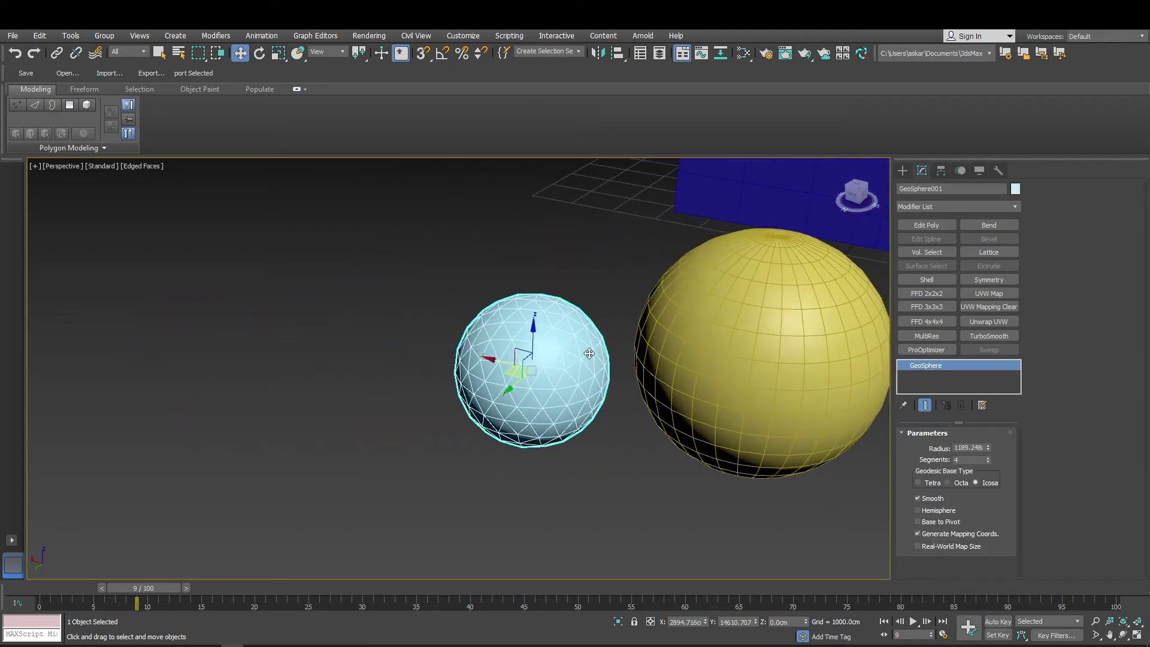
# Switch the light-blue geosphere's geodesic base type to Tetra, after trying its segment count up and down.
pyautogui.scroll(5, 607, 352)
pyautogui.moveTo(616, 353); pyautogui.dragTo(659, 328, button='middle')
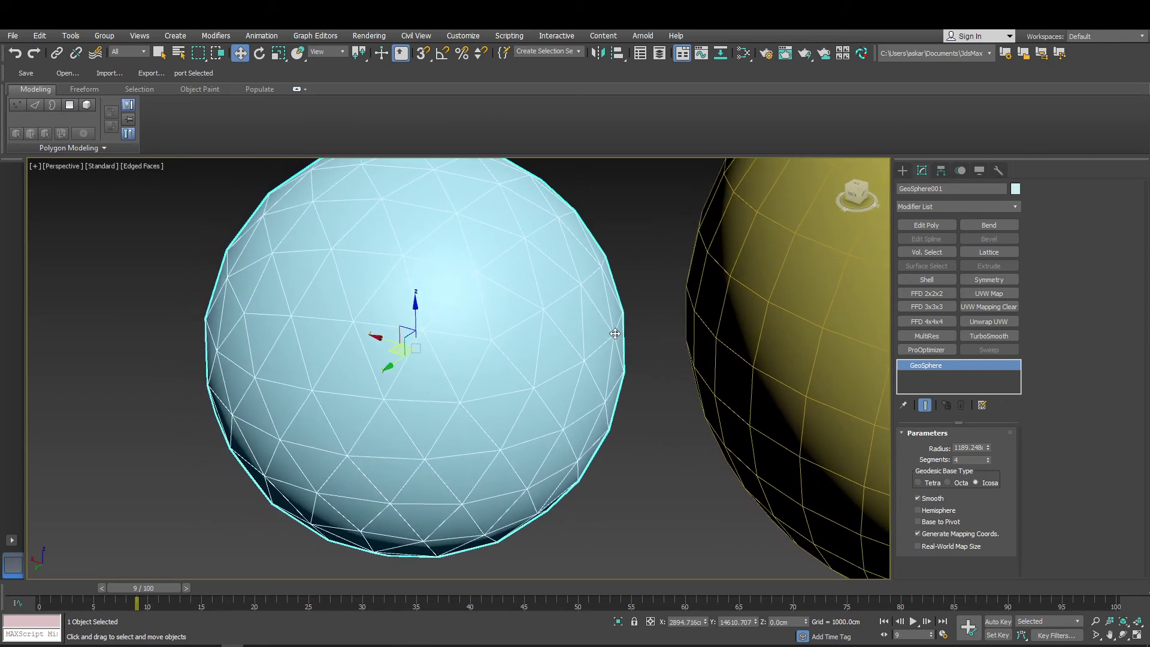
pyautogui.click(989, 458)
pyautogui.click(988, 462)
pyautogui.click(918, 483)
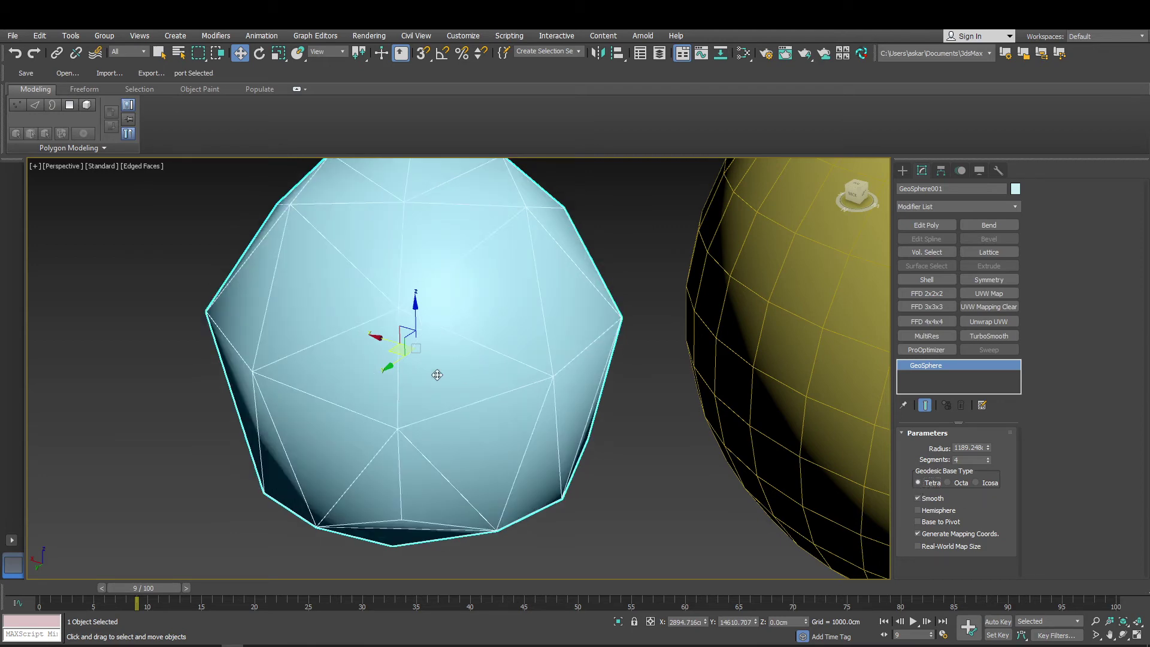
# Try different segment counts on the Tetra geosphere, ending at 7 segments.
pyautogui.click(988, 458)
pyautogui.click(989, 458)
pyautogui.click(988, 458)
pyautogui.click(988, 457)
pyautogui.click(988, 462)
pyautogui.click(988, 461)
pyautogui.click(988, 462)
pyautogui.click(988, 462)
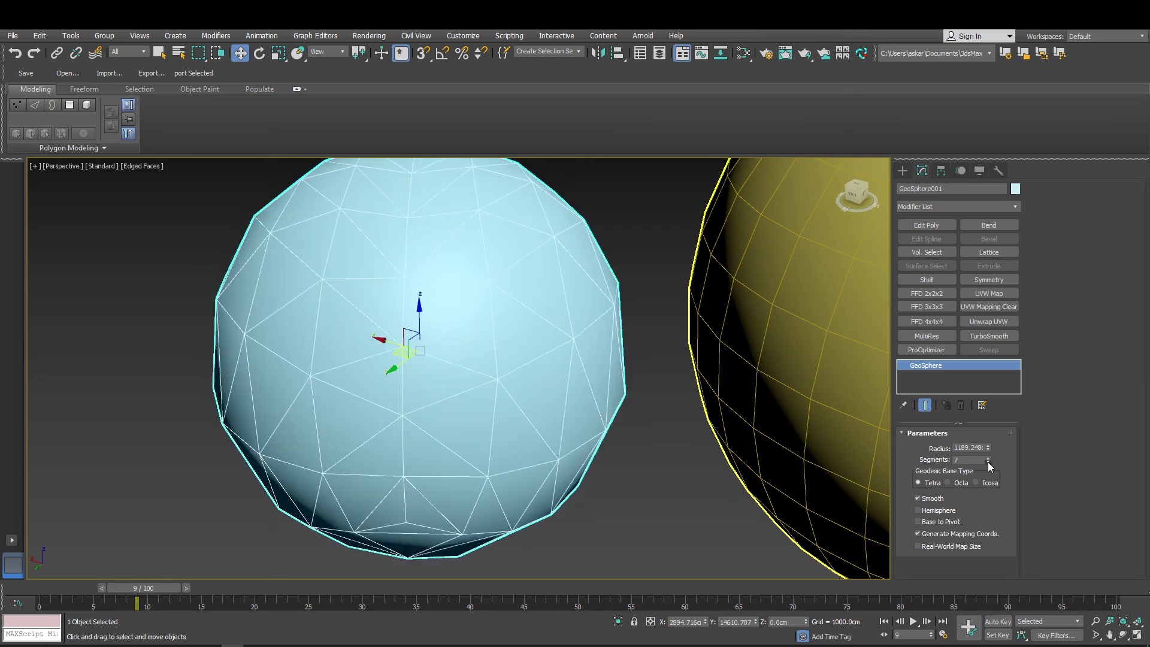
# Compare the Octa and Tetra geodesic base types on the geosphere and settle on Icosa.
pyautogui.click(957, 482)
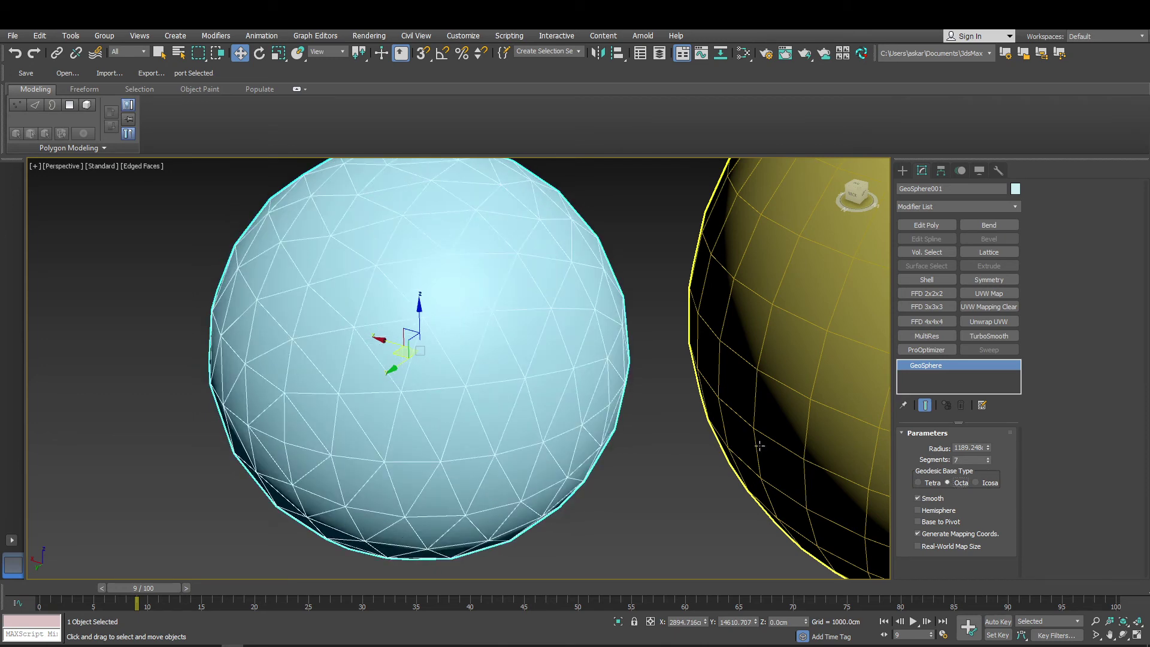
pyautogui.scroll(-2, 410, 382)
pyautogui.keyDown('alt'); pyautogui.moveTo(410, 377); pyautogui.dragTo(487, 384, button='middle'); pyautogui.keyUp('alt')
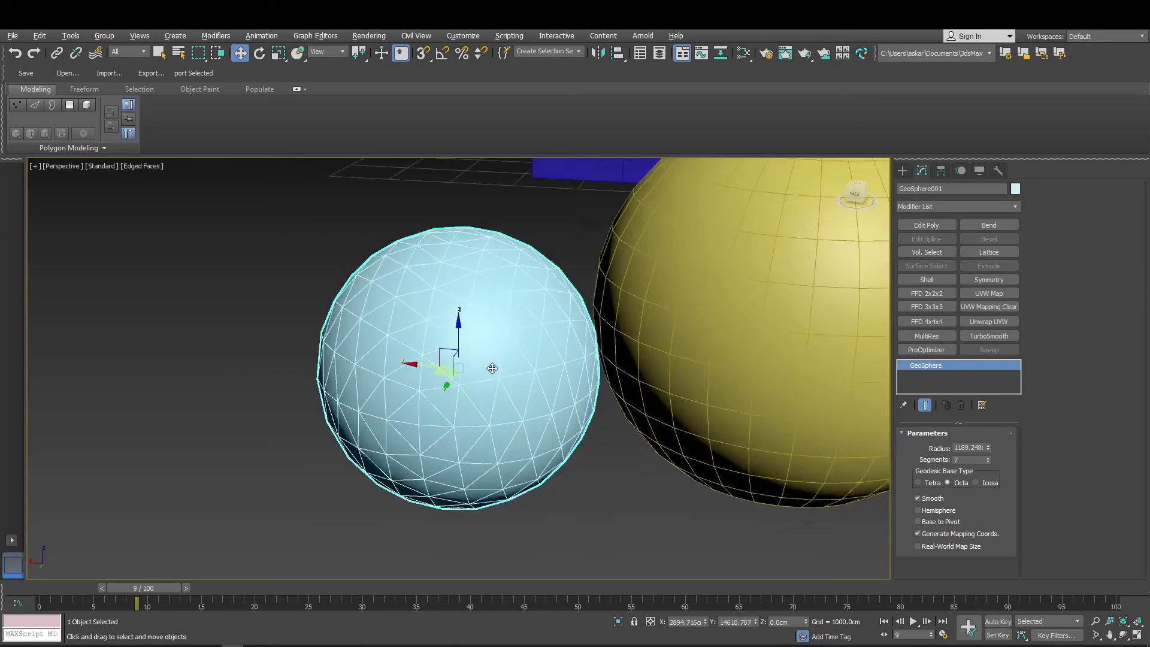
pyautogui.scroll(2, 449, 365)
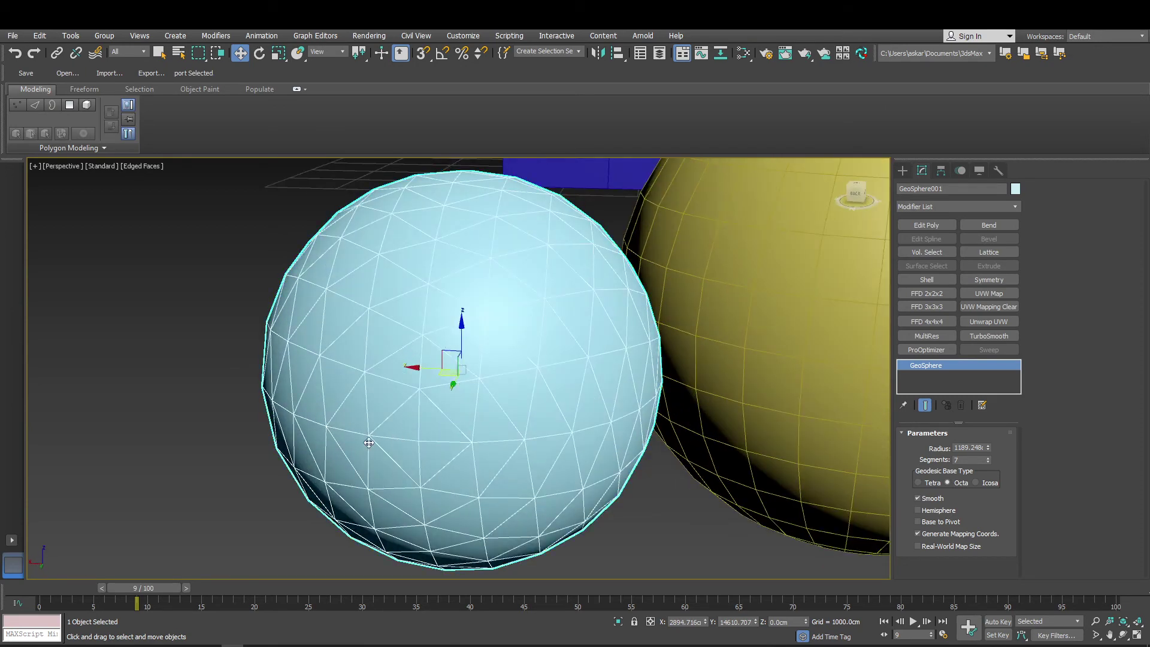
pyautogui.keyDown('alt'); pyautogui.moveTo(396, 415); pyautogui.dragTo(419, 419, button='middle'); pyautogui.keyUp('alt')
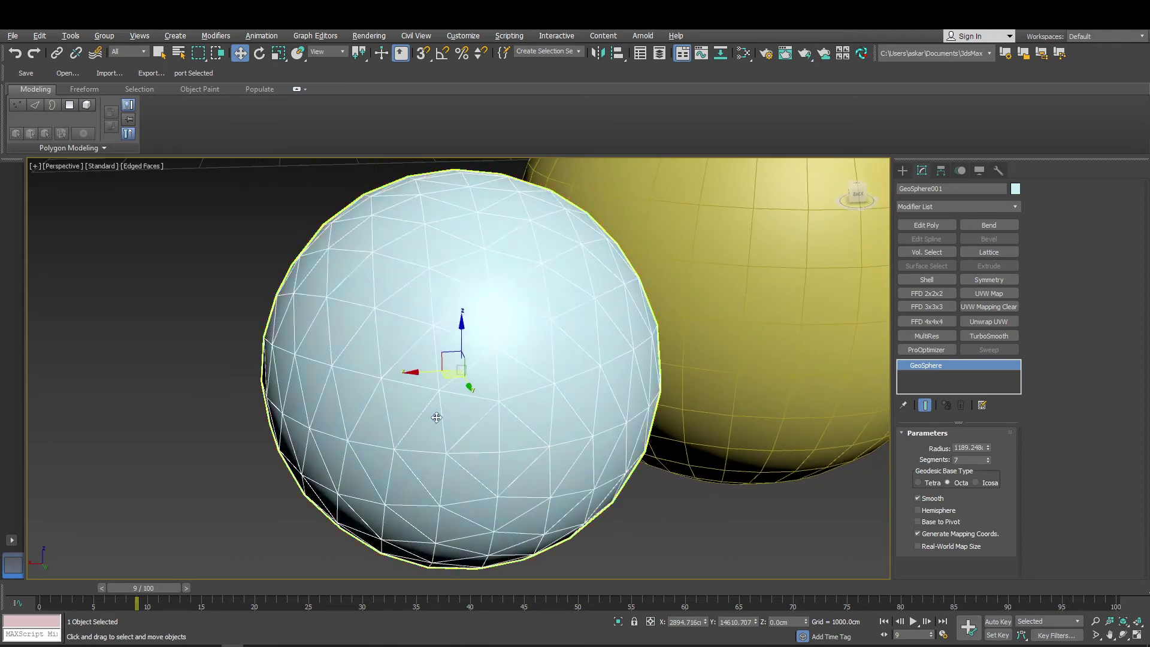
pyautogui.click(926, 484)
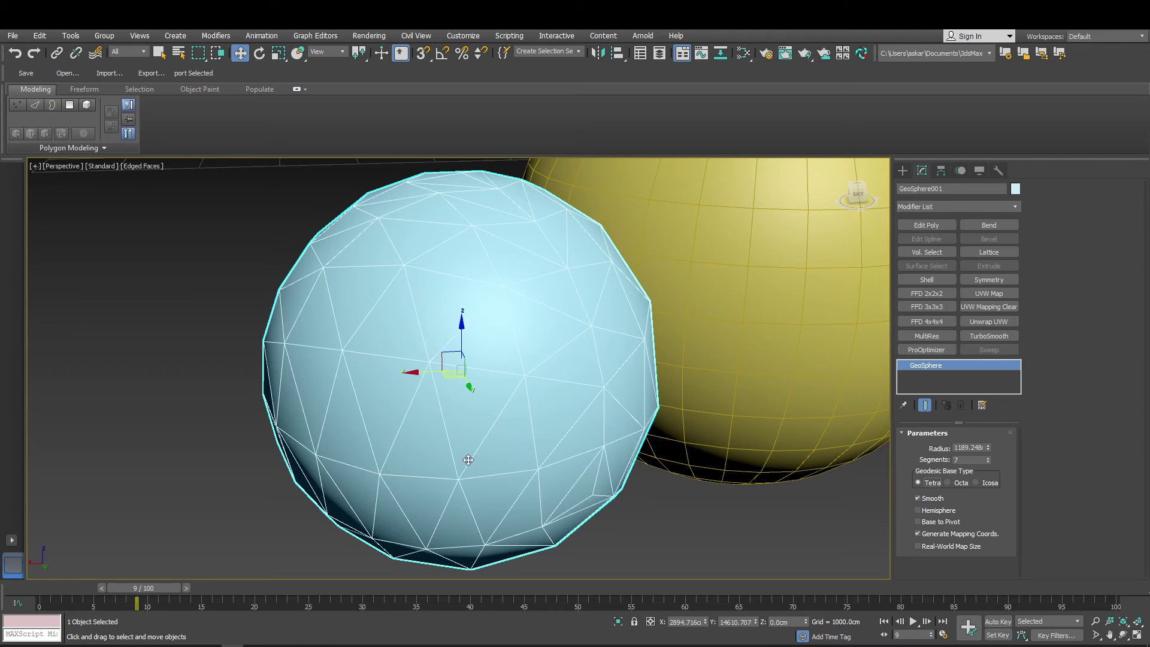
pyautogui.click(975, 483)
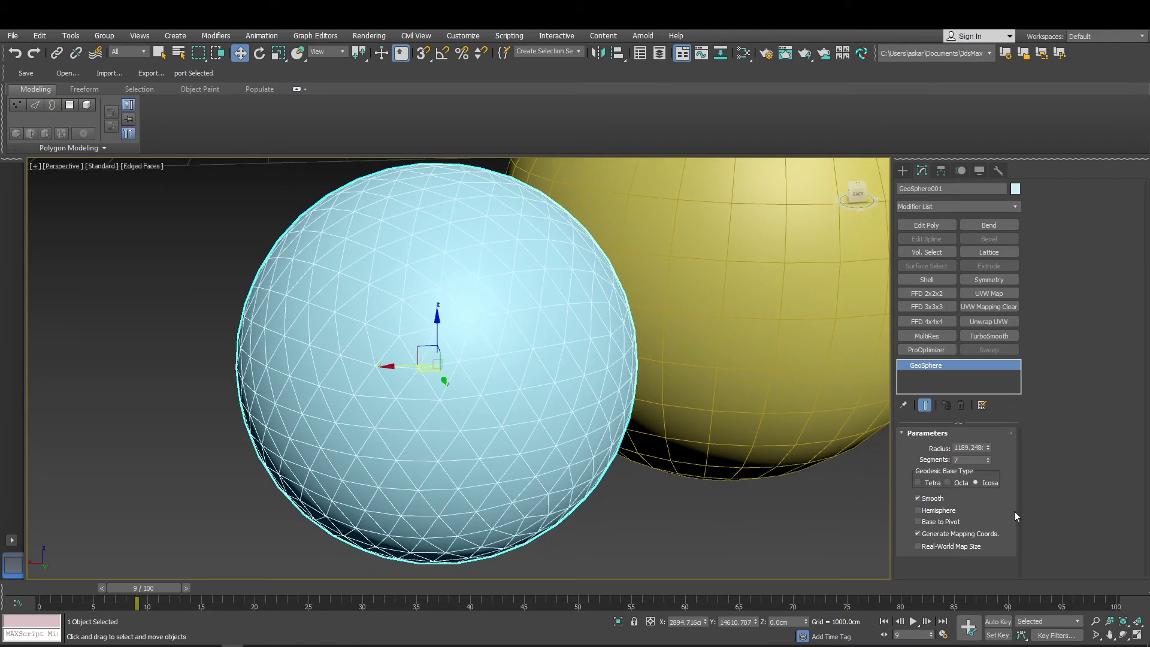
# Reduce the light-blue Icosa geosphere to 2 segments.
pyautogui.moveTo(556, 388); pyautogui.dragTo(527, 407, button='middle')
pyautogui.scroll(-3, 515, 404)
pyautogui.keyDown('alt'); pyautogui.moveTo(366, 359); pyautogui.dragTo(533, 362, button='middle'); pyautogui.keyUp('alt')
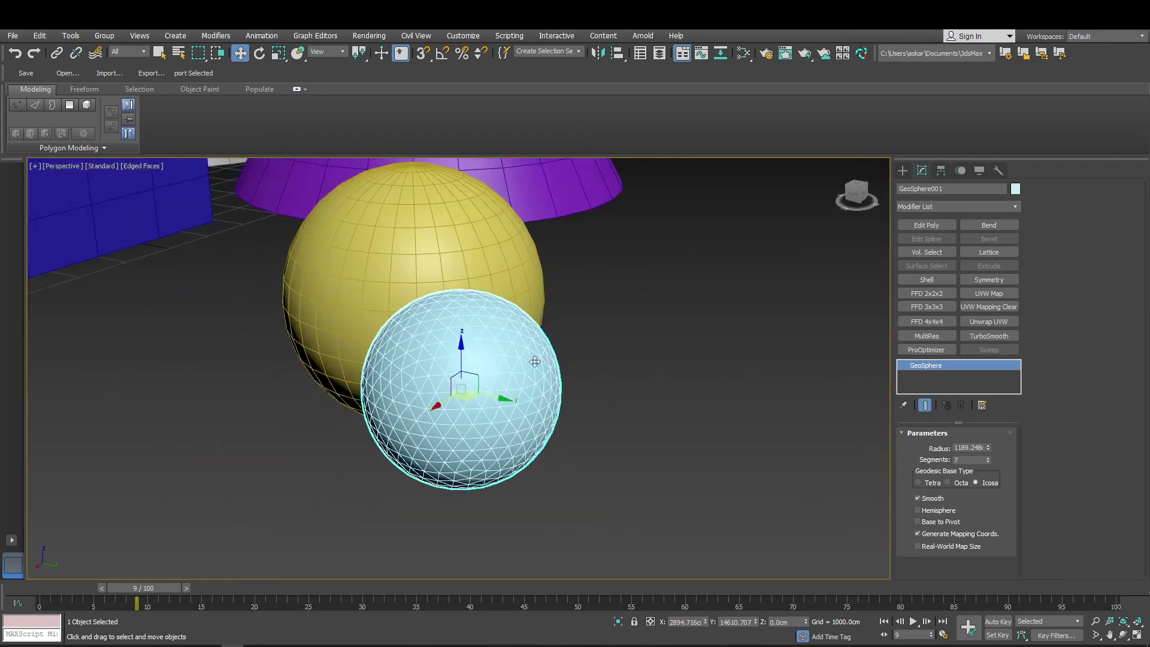
pyautogui.click(988, 462)
pyautogui.click(988, 462)
pyautogui.click(988, 462)
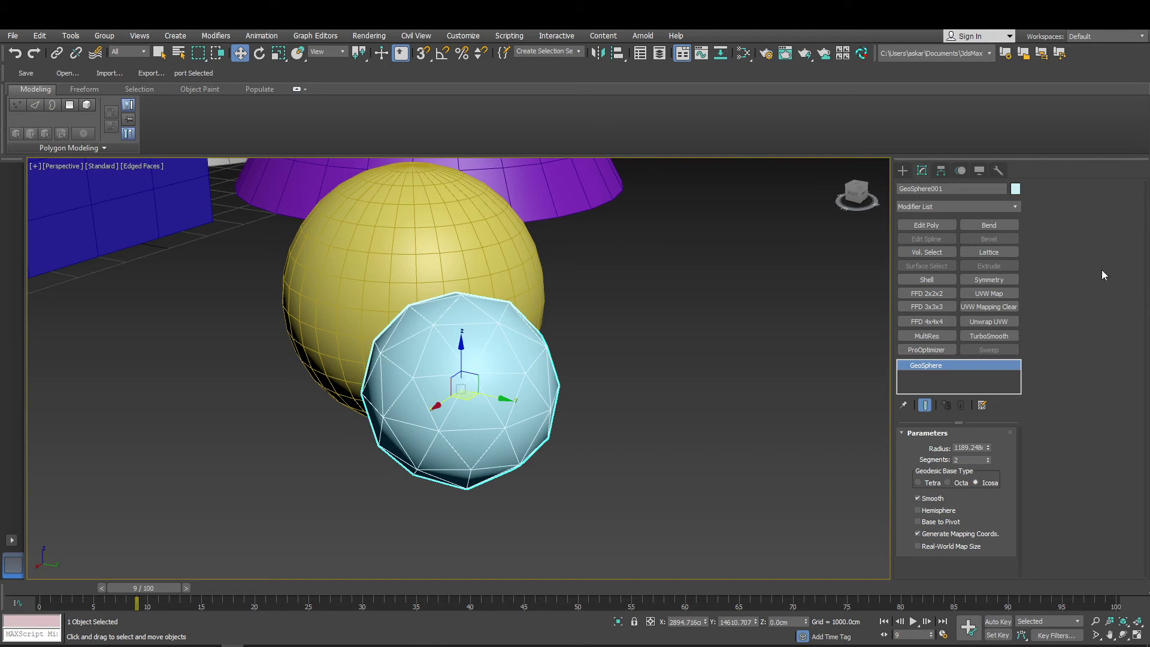
# Apply a Lattice modifier to the geosphere using Struts Only from Edges with a strut radius of 50 cm.
pyautogui.click(1006, 251)
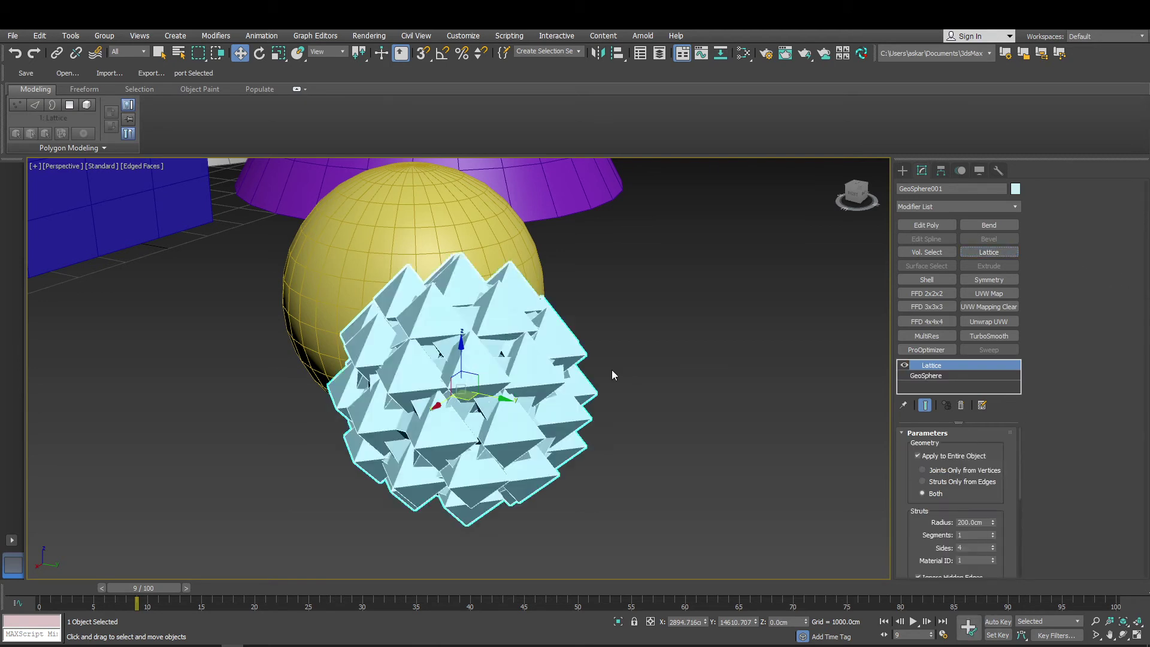
pyautogui.scroll(2, 687, 386)
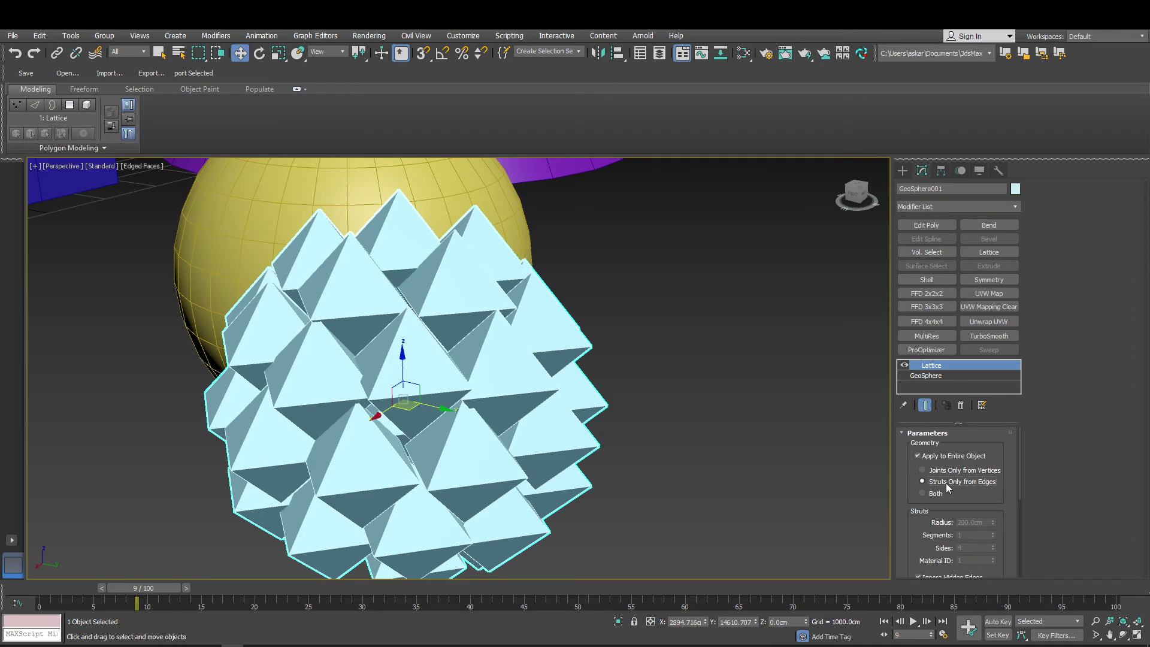
pyautogui.click(948, 482)
pyautogui.moveTo(997, 524)
pyautogui.mouseDown()
pyautogui.moveTo(994, 533)
pyautogui.moveTo(997, 523)
pyautogui.mouseUp()
pyautogui.scroll(-4, 502, 352)
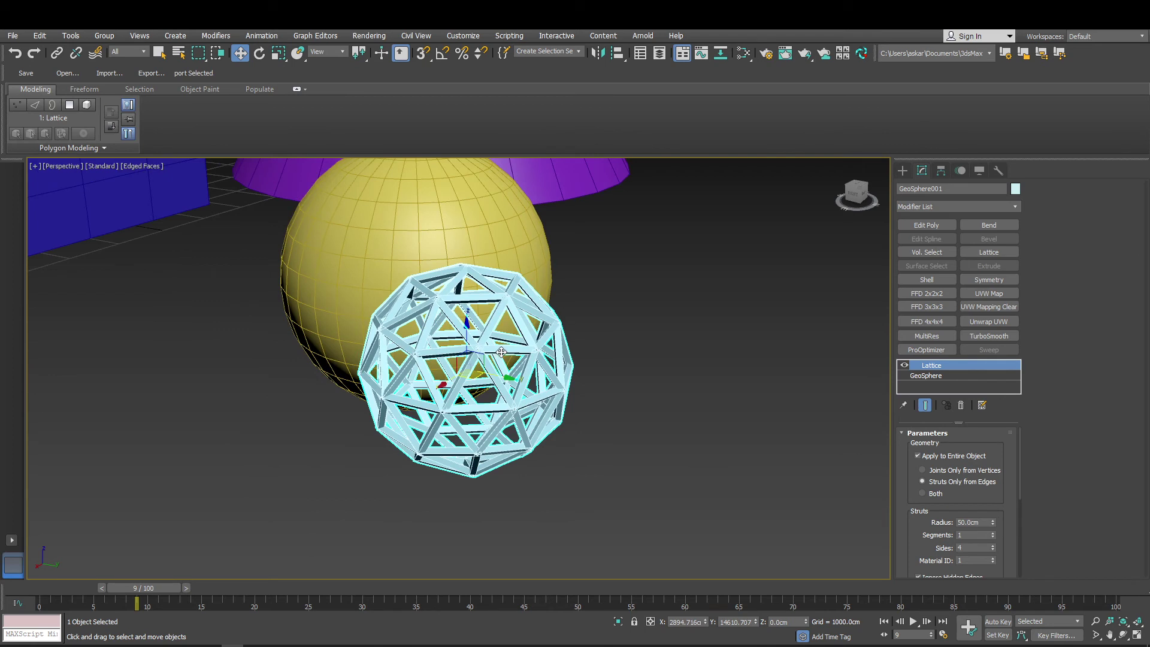
# Remove the Lattice modifier from the geosphere and view the plain shape from different sides.
pyautogui.click(960, 405)
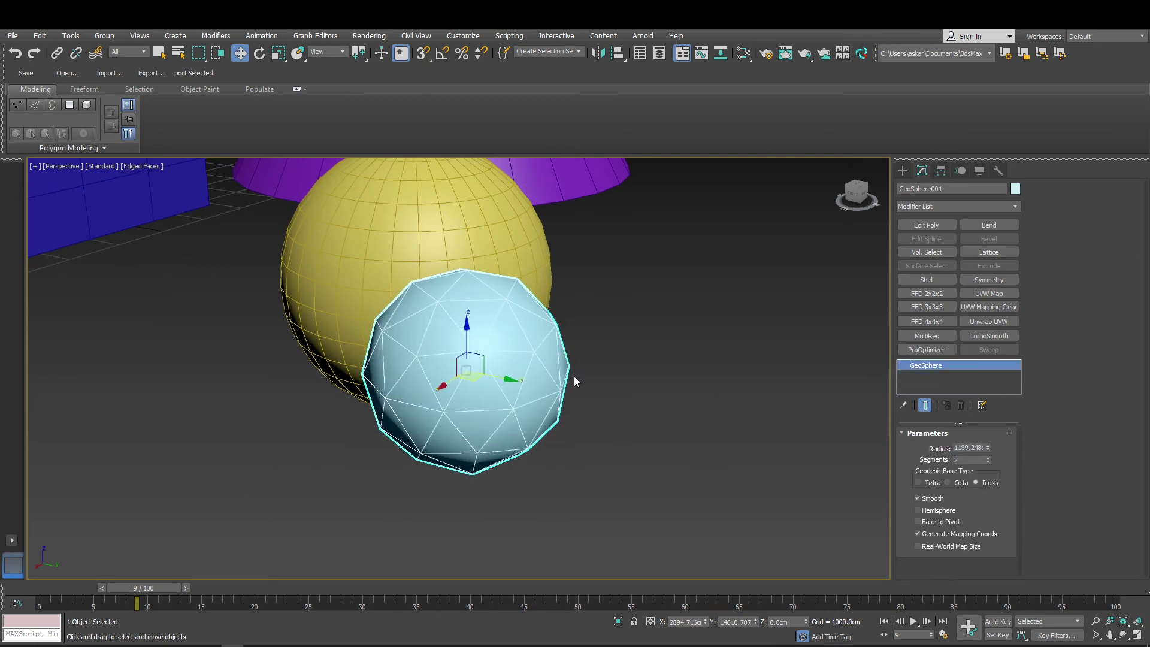
pyautogui.keyDown('alt'); pyautogui.moveTo(491, 349); pyautogui.dragTo(513, 345, button='middle'); pyautogui.keyUp('alt')
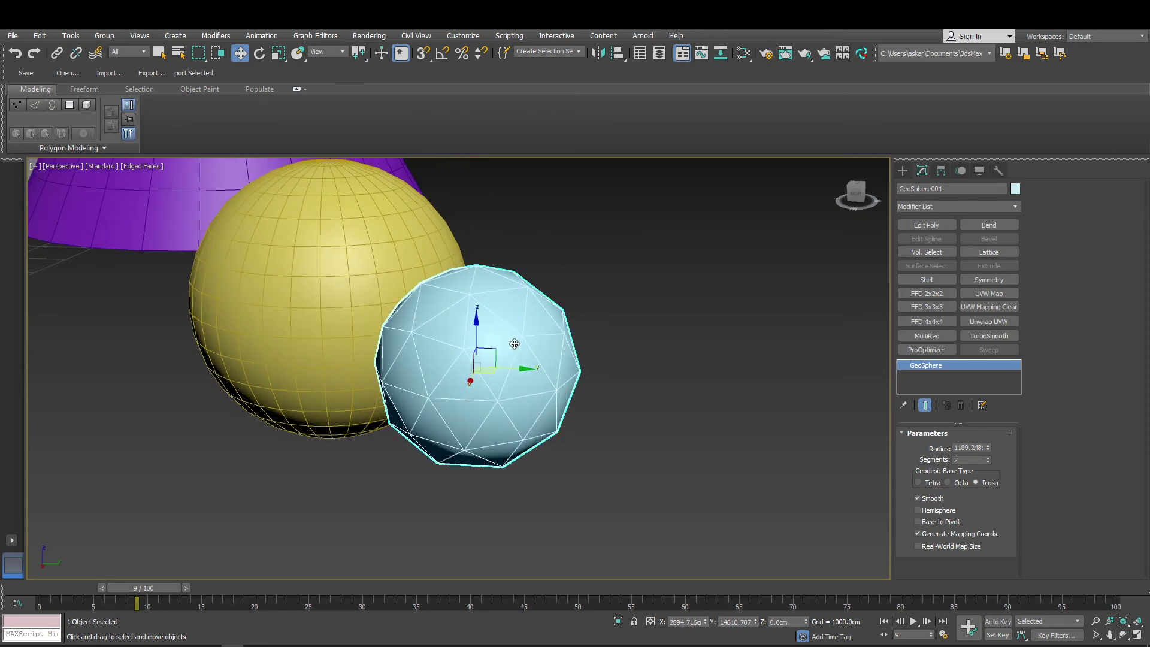
pyautogui.moveTo(529, 345); pyautogui.dragTo(454, 367, button='middle')
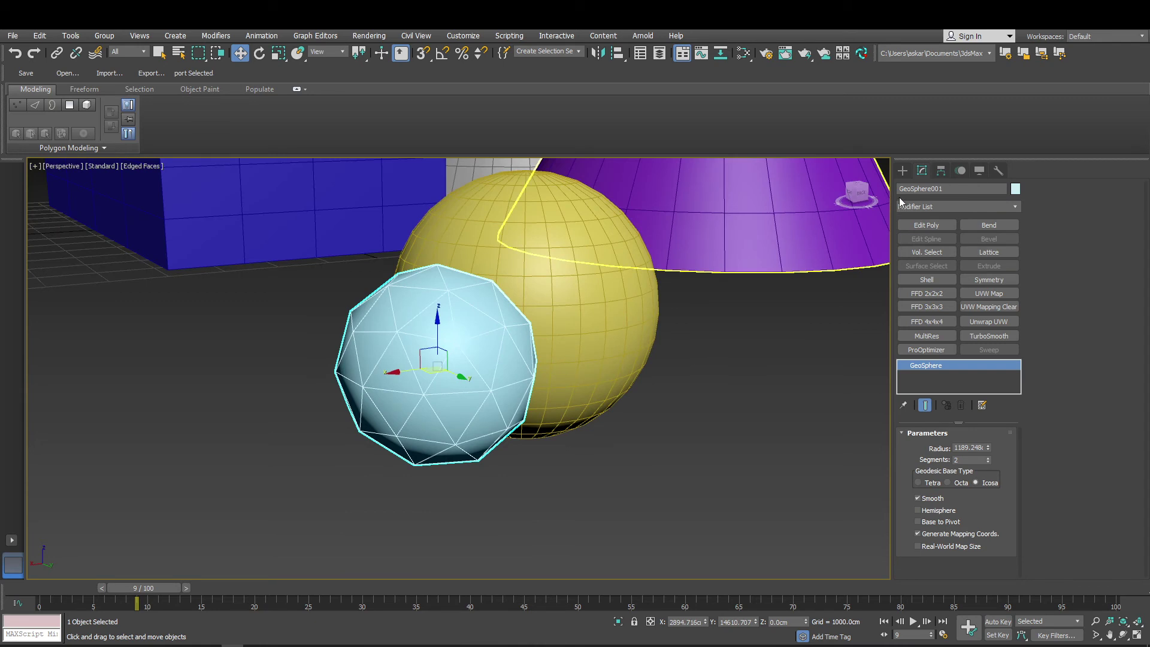
# Clear the scene by selecting and deleting the box, both cones, the sphere and the geosphere.
pyautogui.click(903, 171)
pyautogui.moveTo(689, 344); pyautogui.dragTo(592, 344, button='middle')
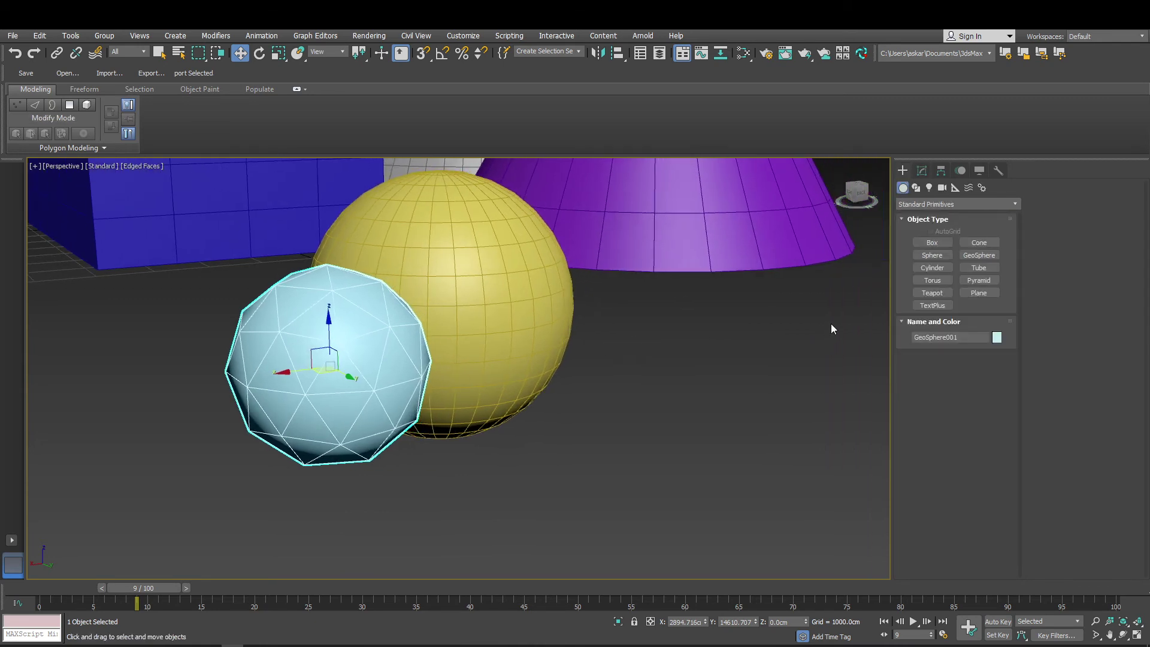
pyautogui.click(975, 292)
pyautogui.scroll(-5, 360, 309)
pyautogui.keyDown('alt'); pyautogui.moveTo(411, 266); pyautogui.dragTo(691, 459, button='middle'); pyautogui.keyUp('alt')
pyautogui.moveTo(708, 523); pyautogui.dragTo(99, 128)
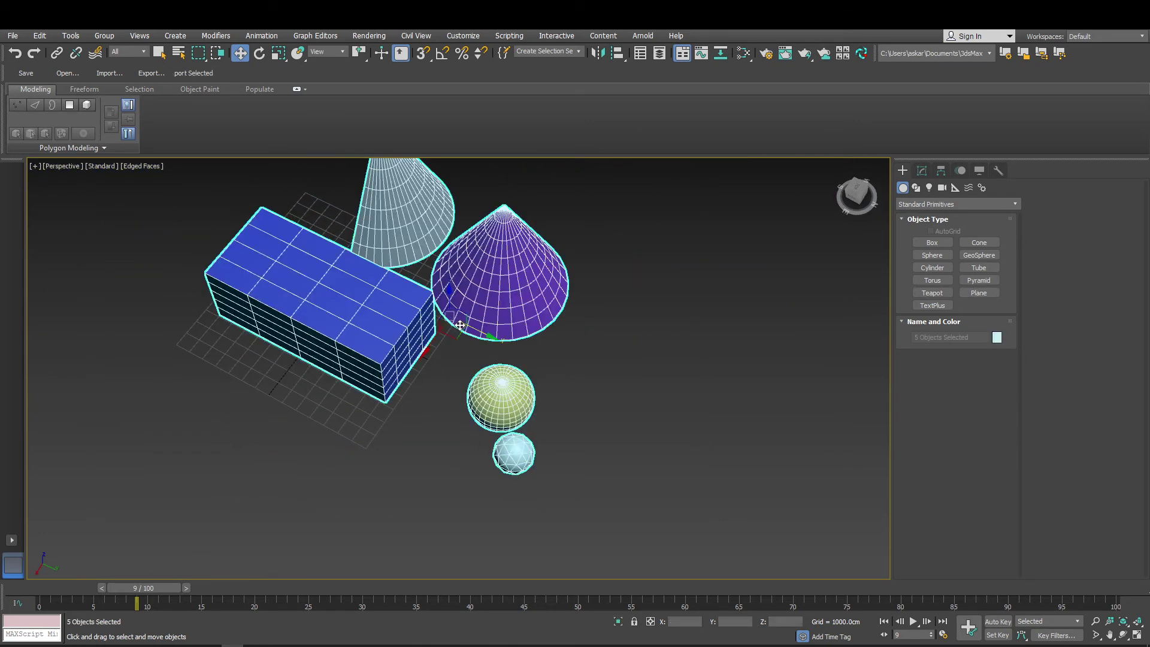
pyautogui.press('Delete')
# Create a rectangular plane on the grid, about 7827 cm long and 11247 cm wide.
pyautogui.keyDown('alt'); pyautogui.moveTo(351, 352); pyautogui.dragTo(433, 375, button='middle'); pyautogui.keyUp('alt')
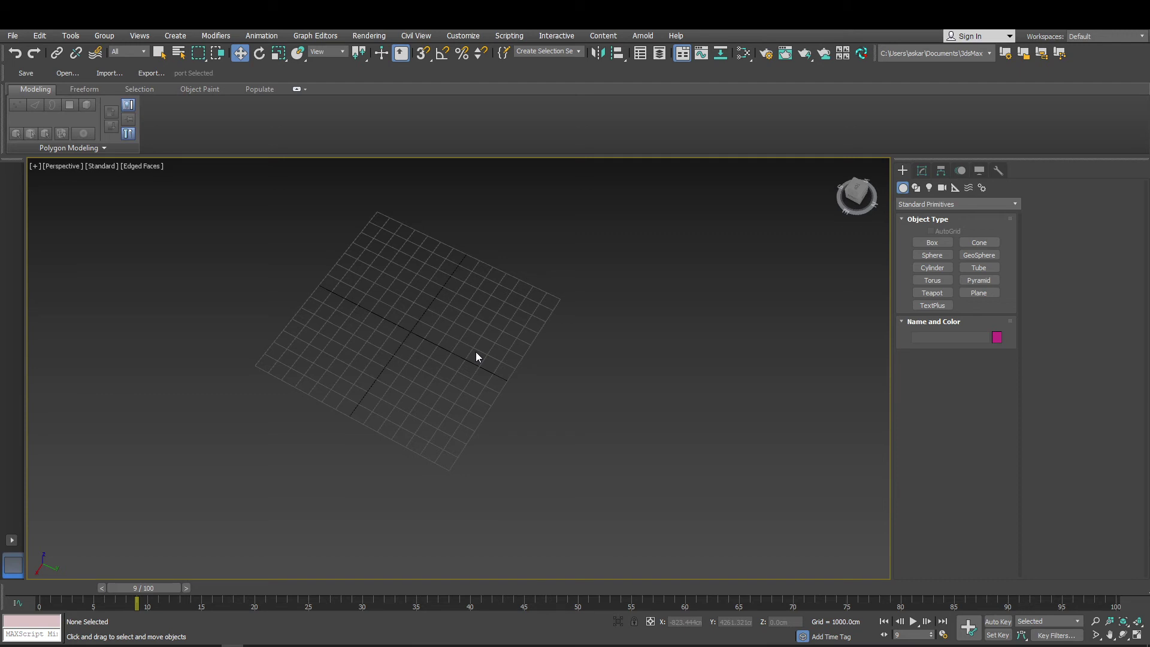
pyautogui.click(992, 298)
pyautogui.moveTo(412, 287); pyautogui.dragTo(441, 424)
pyautogui.moveTo(441, 423); pyautogui.dragTo(435, 419, button='middle')
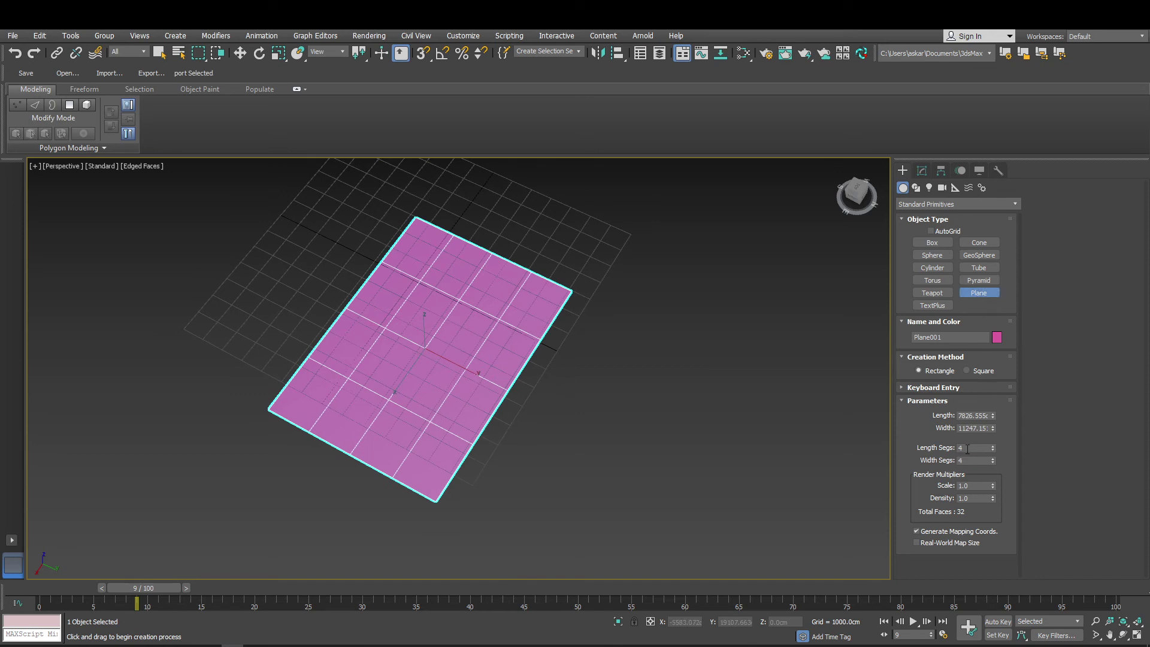
pyautogui.scroll(3, 446, 321)
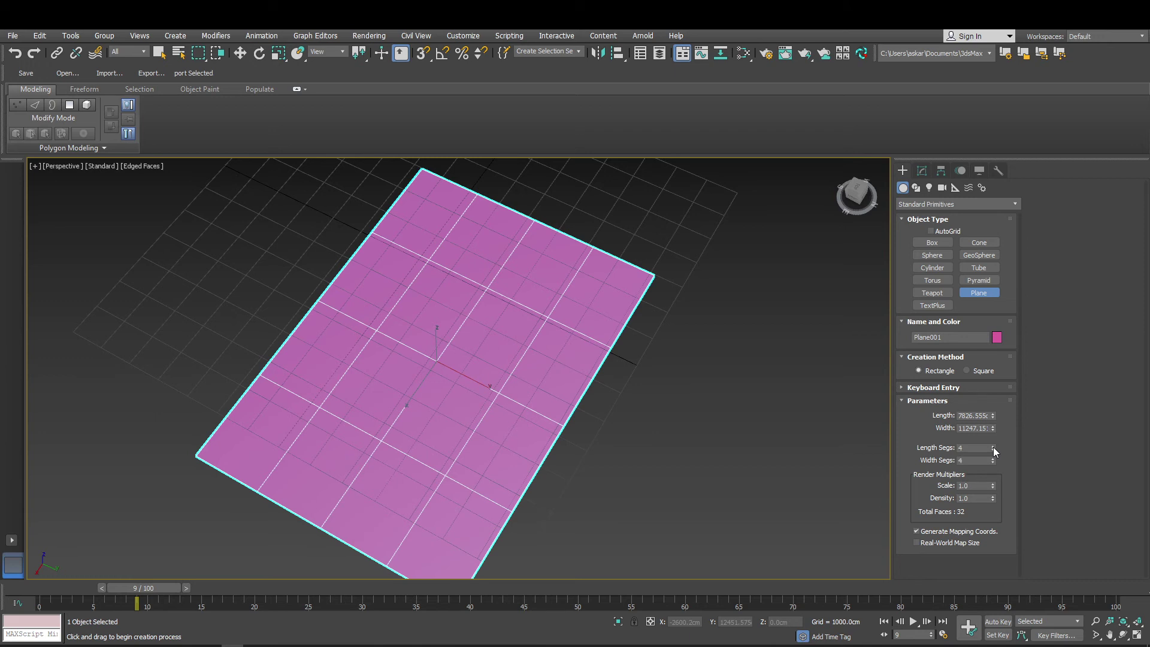
# Show the plane's modifiable parameters and set its length and width segments to 1.
pyautogui.click(921, 171)
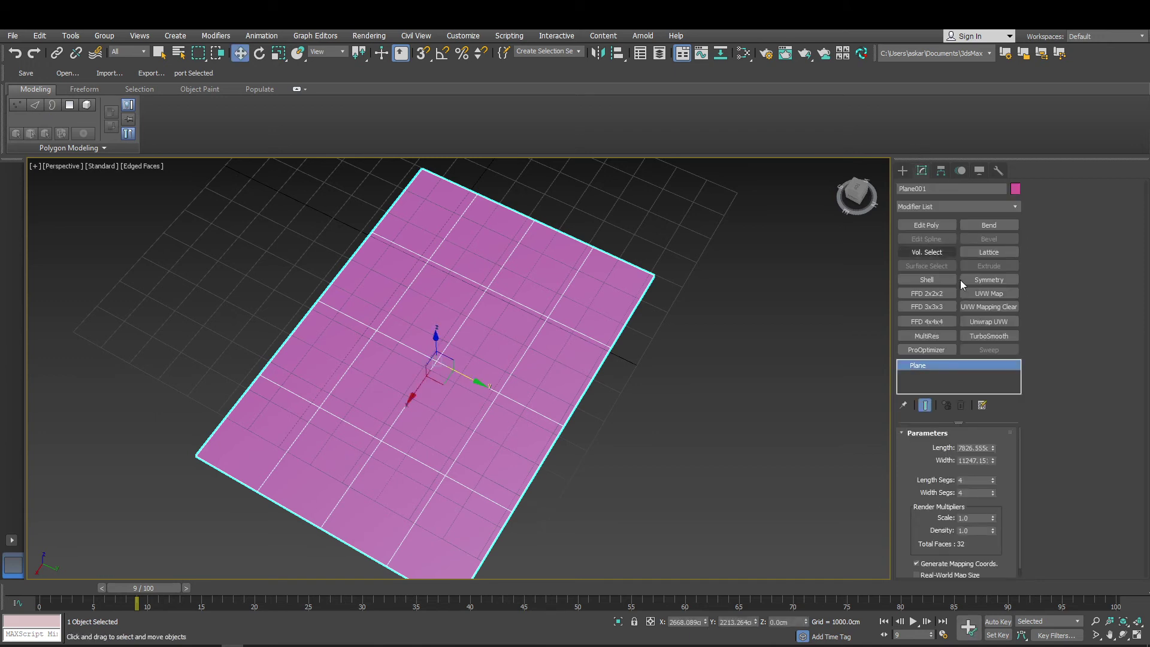
pyautogui.rightClick(994, 483)
pyautogui.rightClick(994, 495)
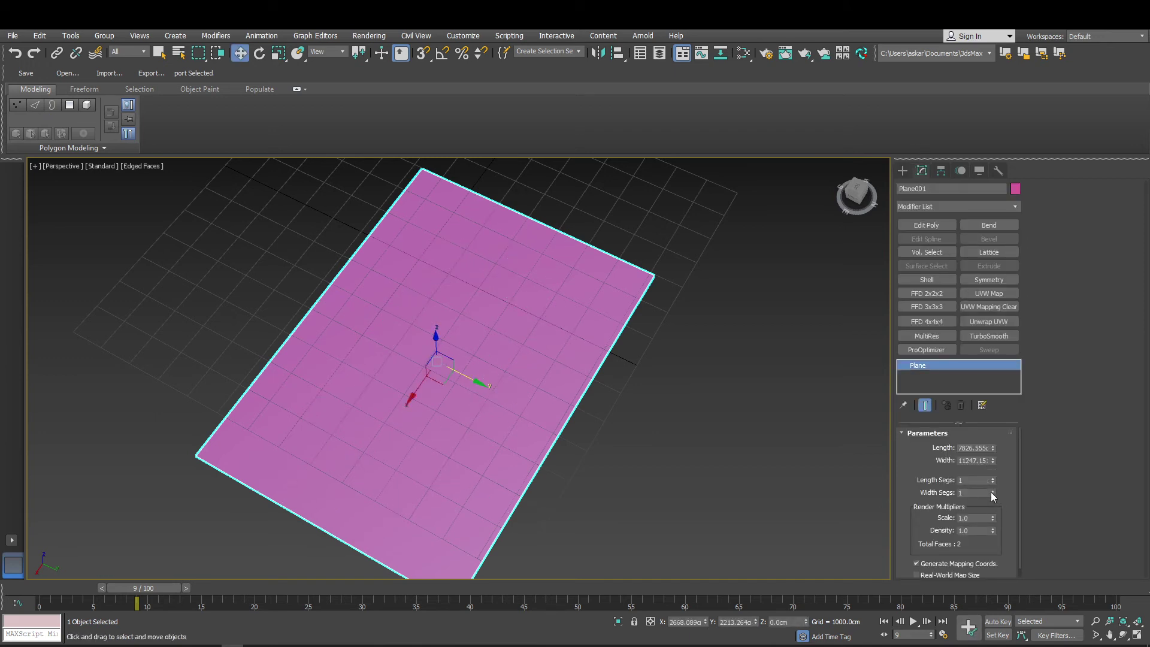
pyautogui.moveTo(539, 302); pyautogui.dragTo(537, 299, button='middle')
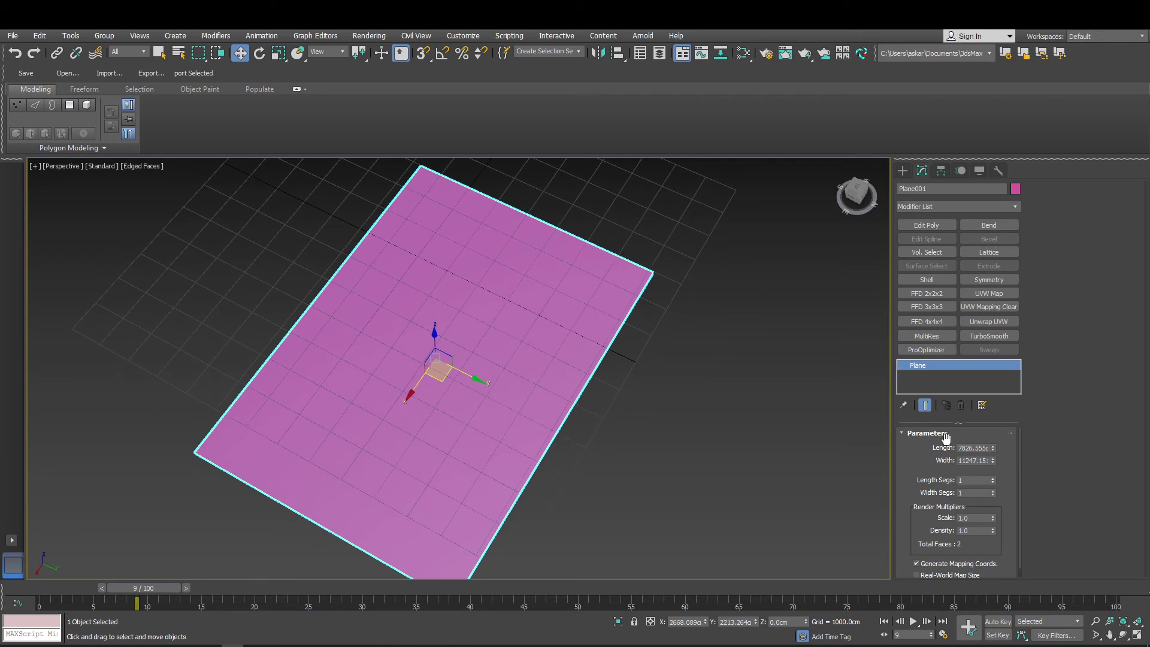
# Set the plane's length to 8' (243.84 cm) and its width to 10' (304.8 cm).
pyautogui.moveTo(992, 447); pyautogui.dragTo(992, 445)
pyautogui.doubleClick(977, 449)
pyautogui.write('8')
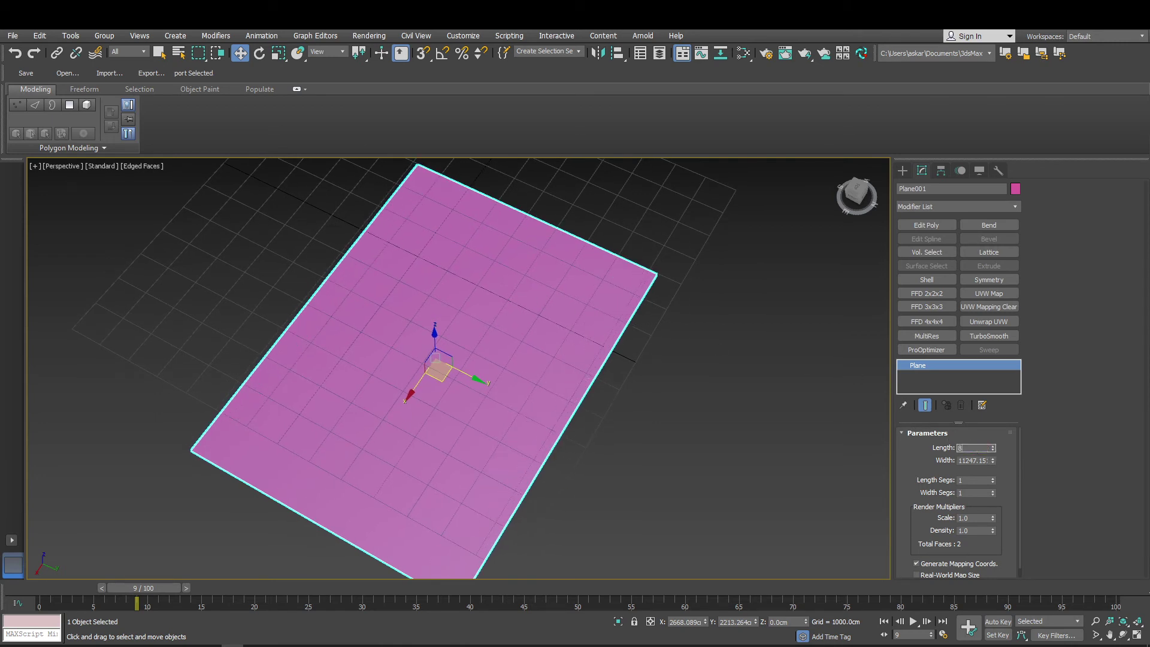
pyautogui.press('Return')
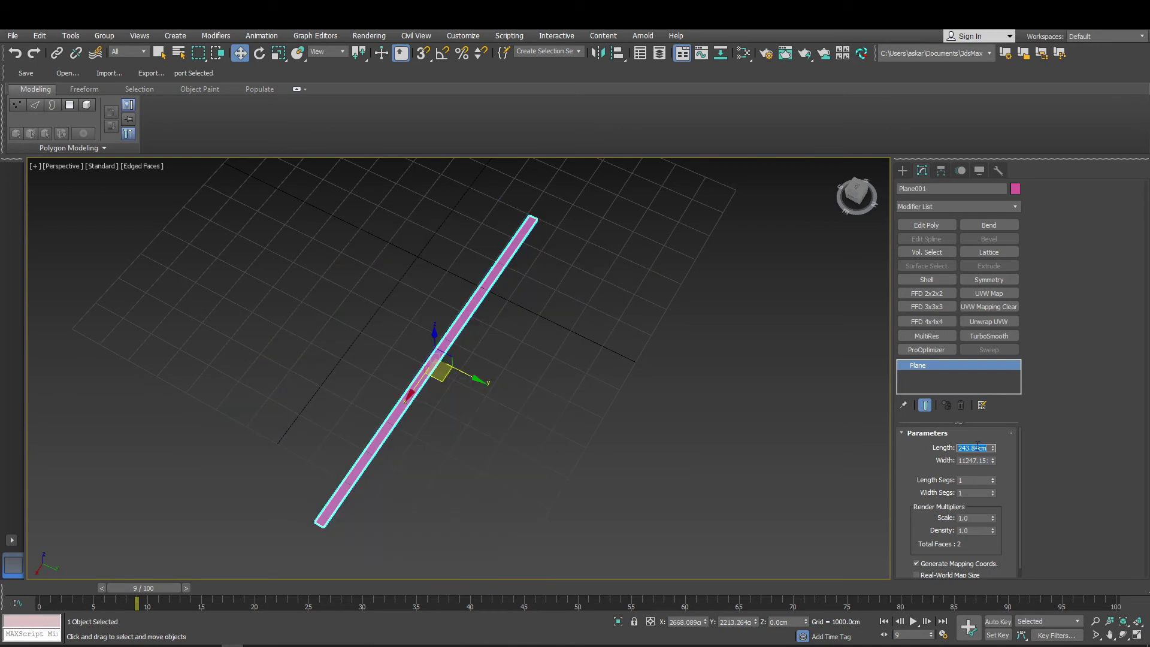
pyautogui.doubleClick(977, 460)
pyautogui.write("10'")
pyautogui.press('Return')
pyautogui.scroll(4, 496, 326)
pyautogui.moveTo(496, 325); pyautogui.dragTo(588, 273, button='middle')
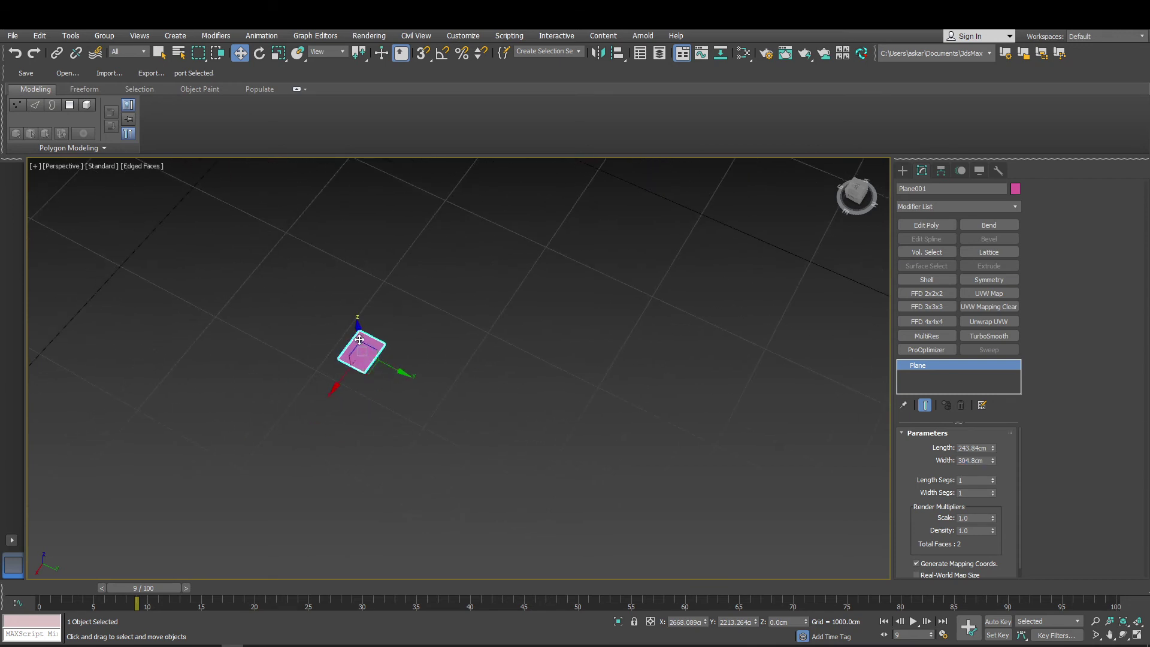
# Reselect the plane and move it to the world origin by setting its X and Y positions to 0.
pyautogui.click(505, 252)
pyautogui.click(365, 352)
pyautogui.scroll(-4, 313, 473)
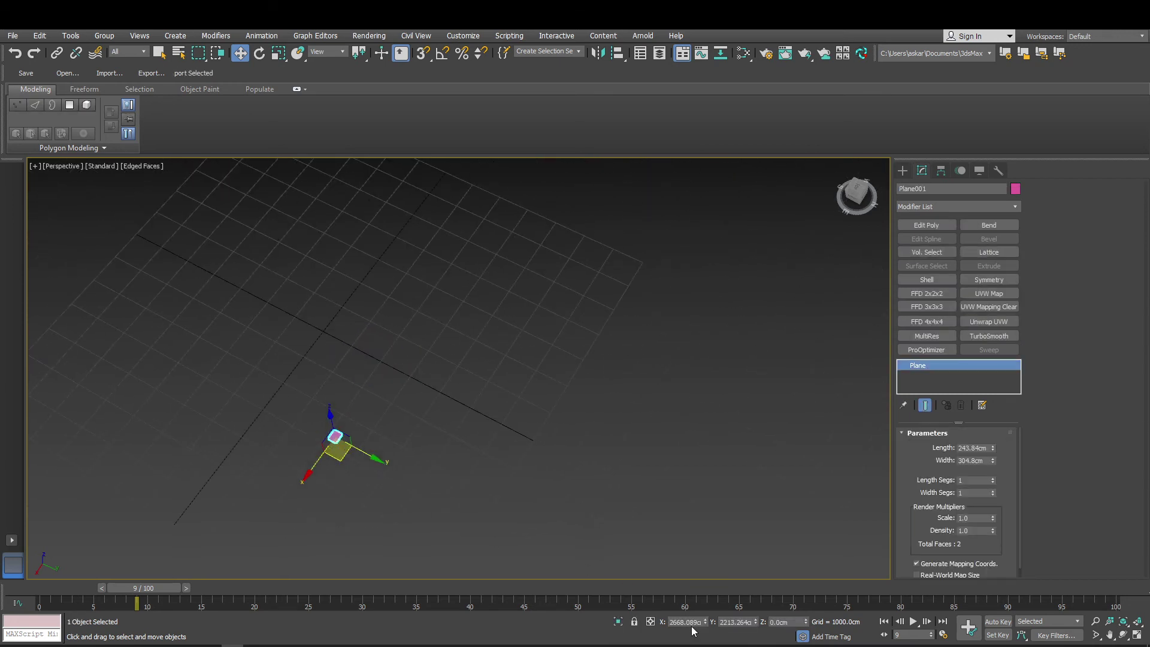
pyautogui.rightClick(705, 623)
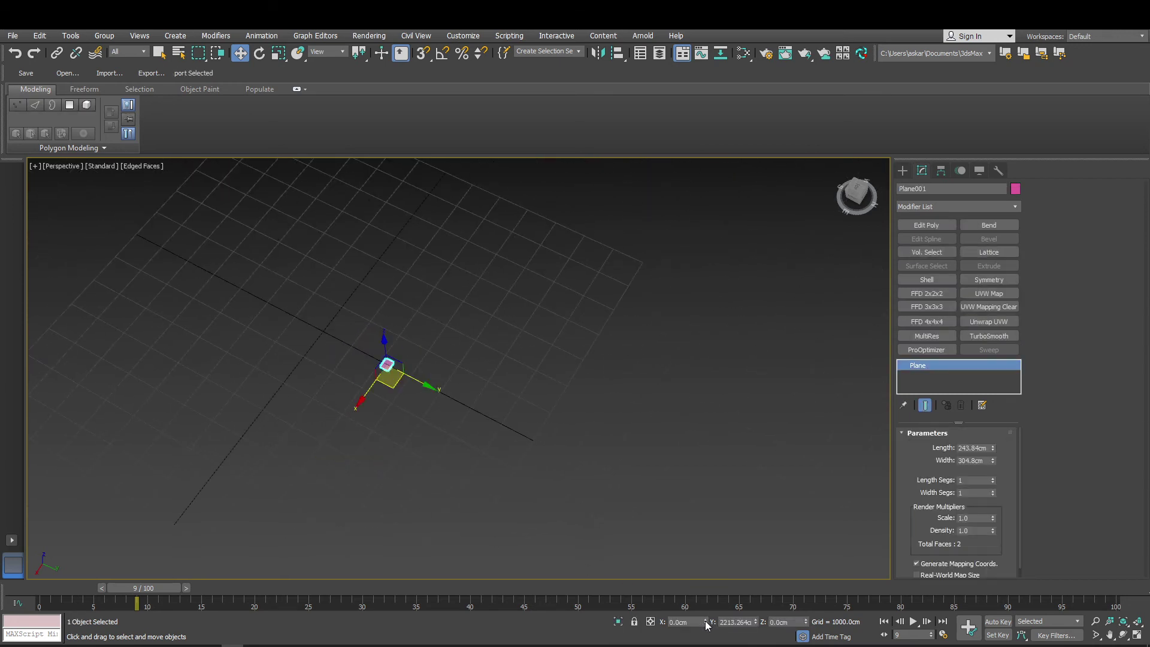
pyautogui.rightClick(755, 621)
pyautogui.scroll(6, 285, 296)
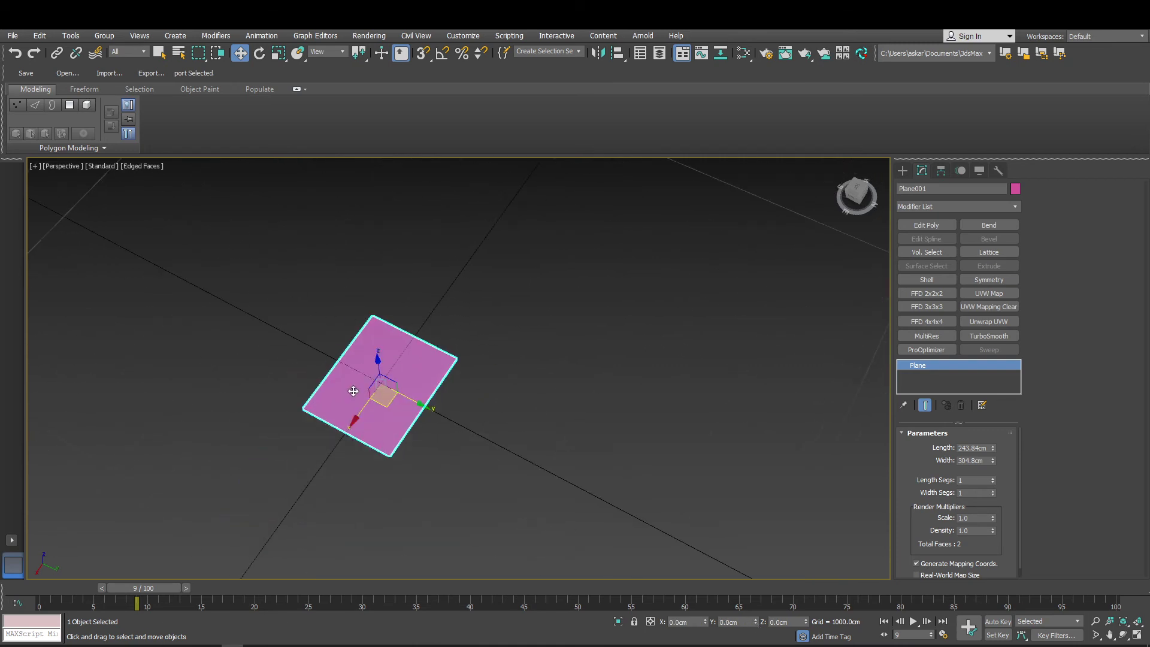
pyautogui.scroll(-4, 523, 306)
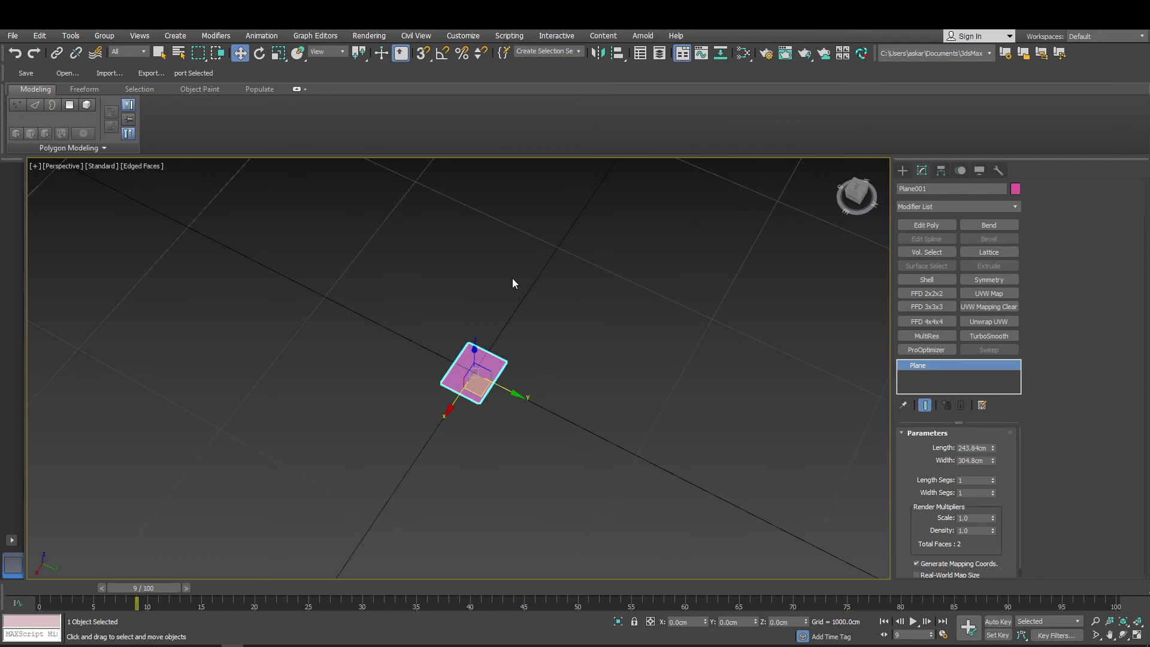
# Change the display unit scale to Generic Units in Units Setup.
pyautogui.click(473, 35)
pyautogui.click(483, 195)
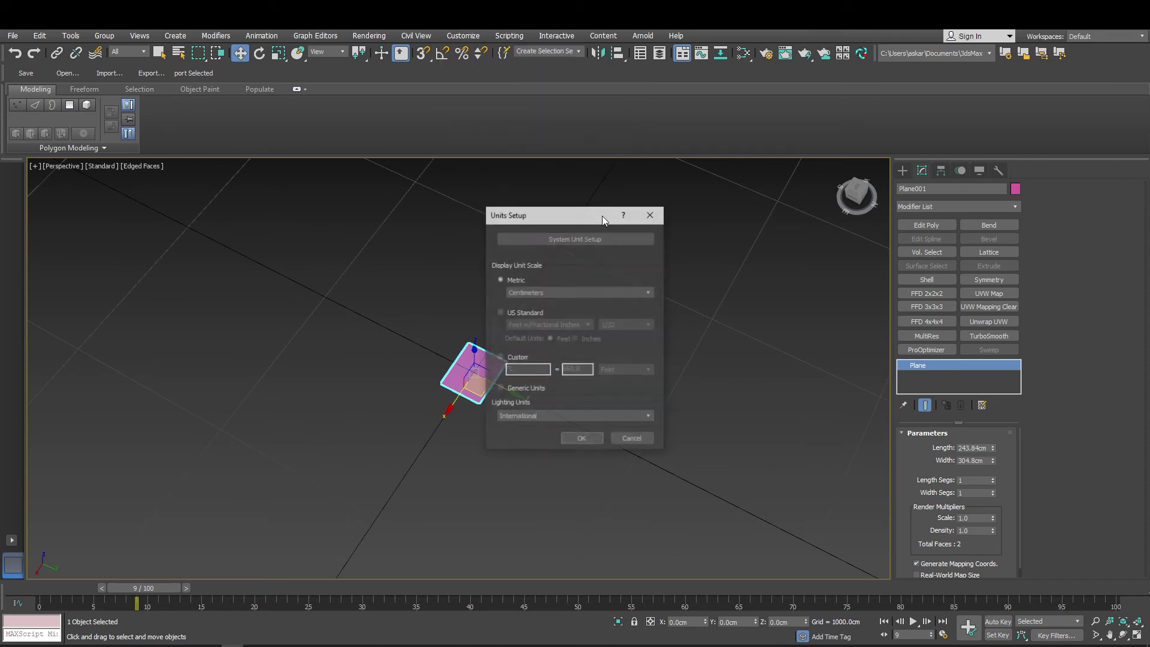
pyautogui.click(509, 394)
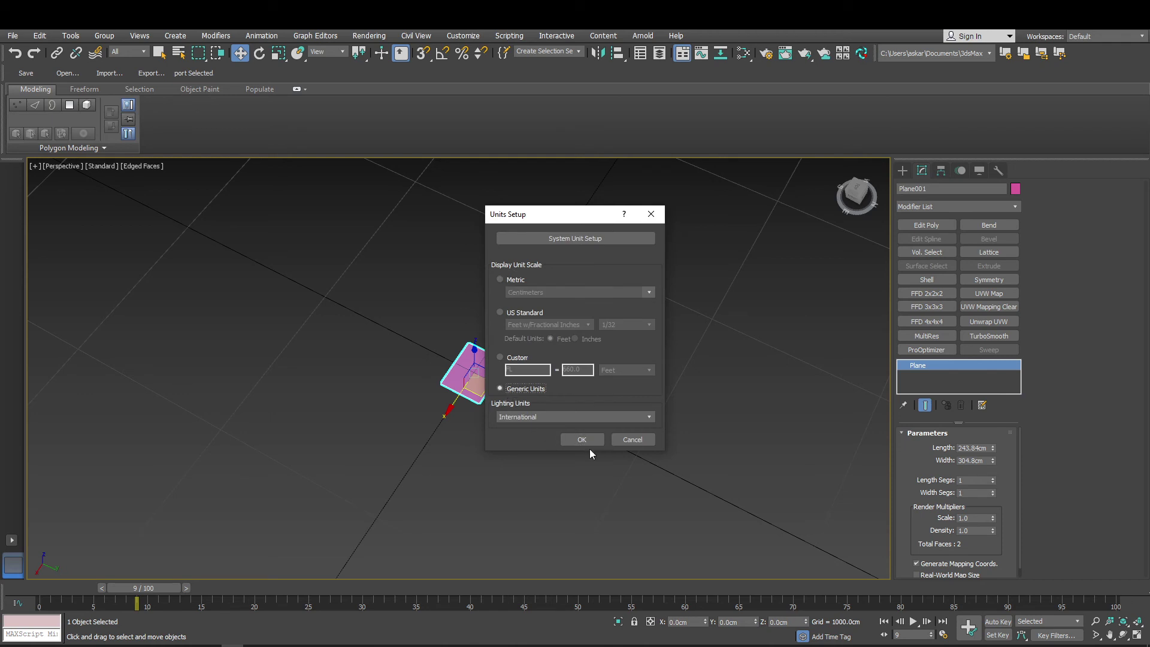
pyautogui.click(581, 439)
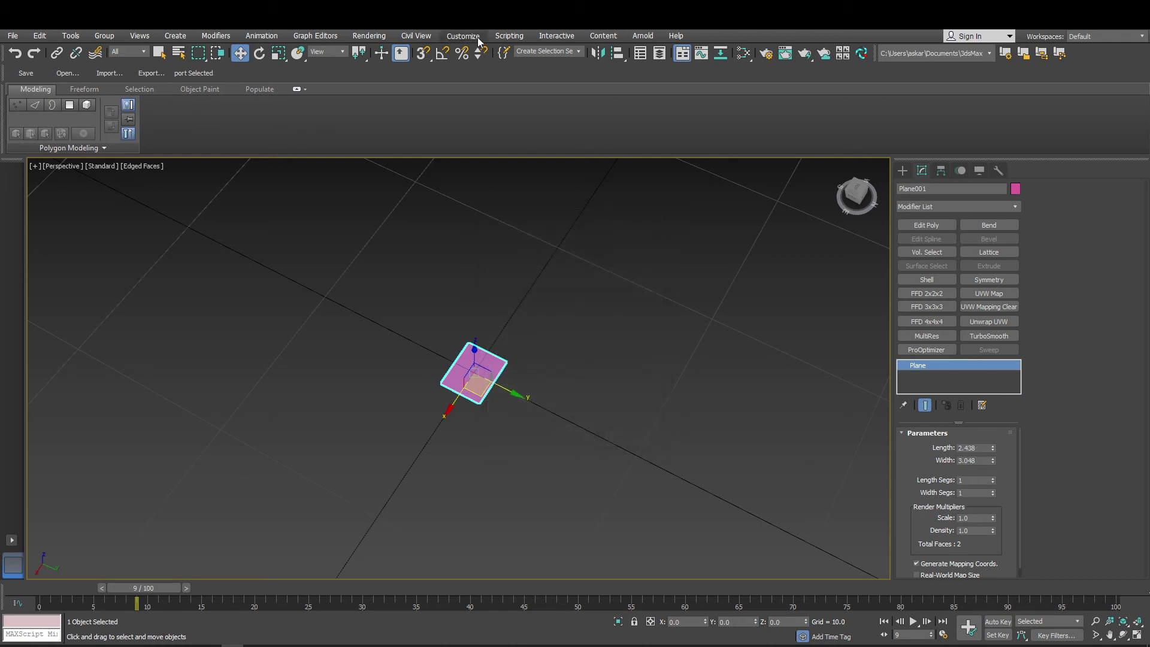
# Set the home grid spacing to 5 in Grid and Snap Settings.
pyautogui.rightClick(424, 53)
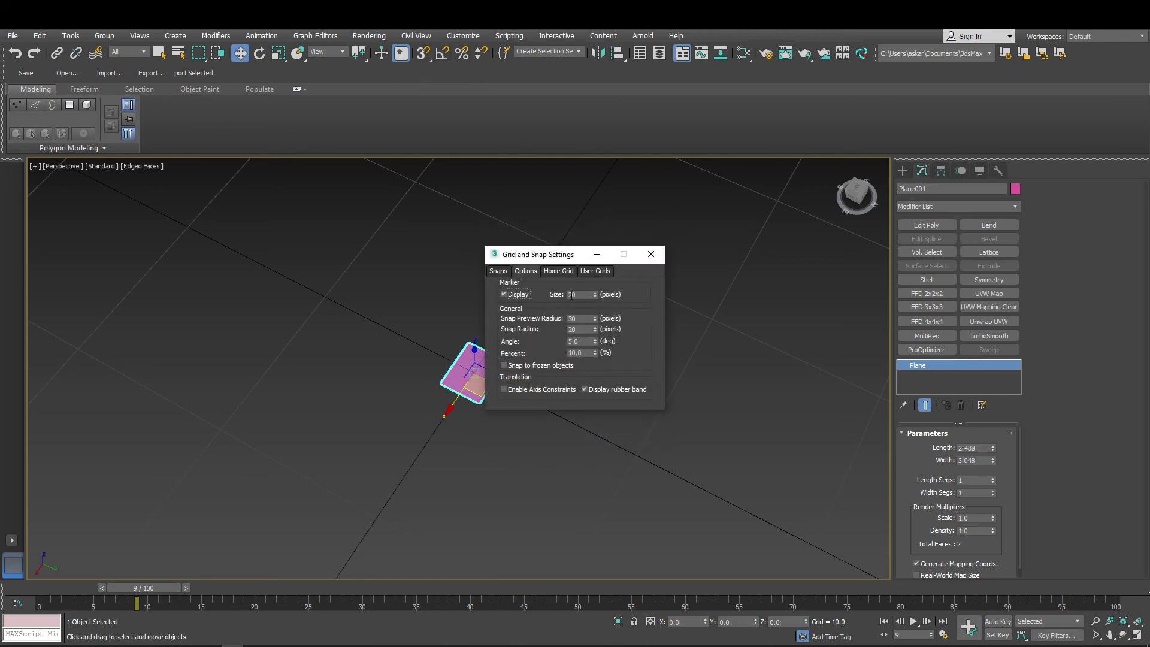
pyautogui.click(557, 271)
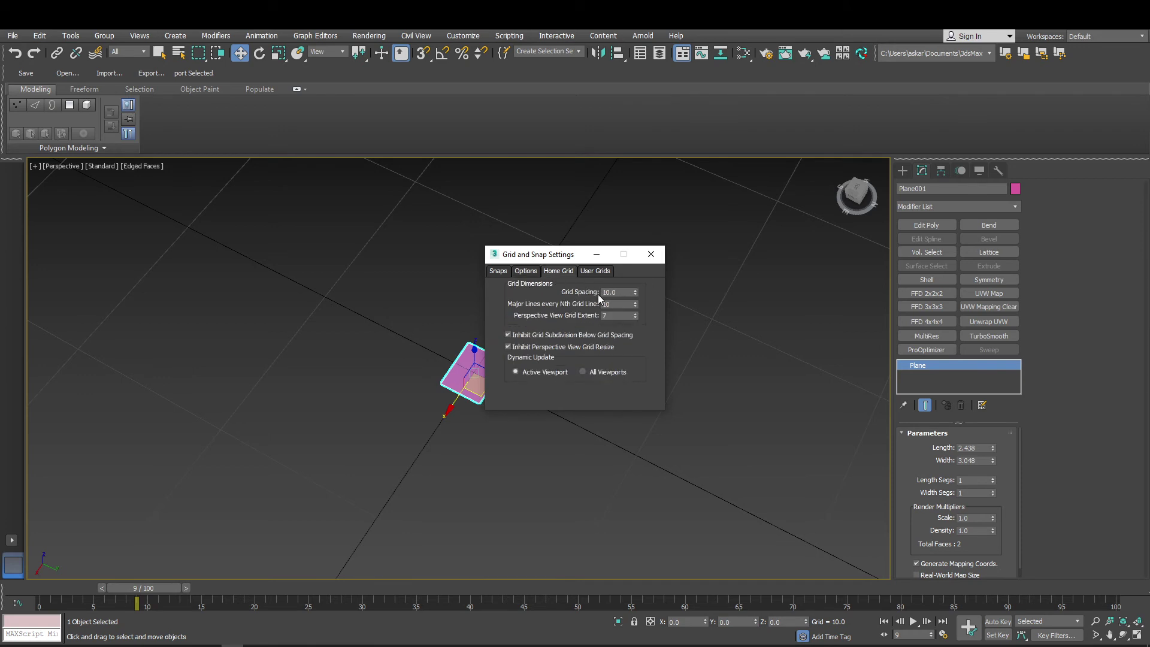
pyautogui.click(628, 291)
pyautogui.write('5')
pyautogui.press('Return')
pyautogui.click(620, 305)
pyautogui.click(685, 358)
pyautogui.click(651, 254)
# Frame the plane in the Perspective view and examine its size against the grid at different zoom levels.
pyautogui.keyDown('alt'); pyautogui.moveTo(552, 387); pyautogui.dragTo(523, 319, button='middle'); pyautogui.keyUp('alt')
pyautogui.click(439, 274)
pyautogui.press('z')
pyautogui.scroll(-5, 454, 313)
pyautogui.scroll(5, 460, 326)
pyautogui.scroll(-4, 513, 317)
pyautogui.scroll(4, 497, 284)
pyautogui.scroll(-5, 503, 233)
pyautogui.scroll(3, 516, 268)
pyautogui.moveTo(984, 448); pyautogui.dragTo(908, 449)
pyautogui.write('8')
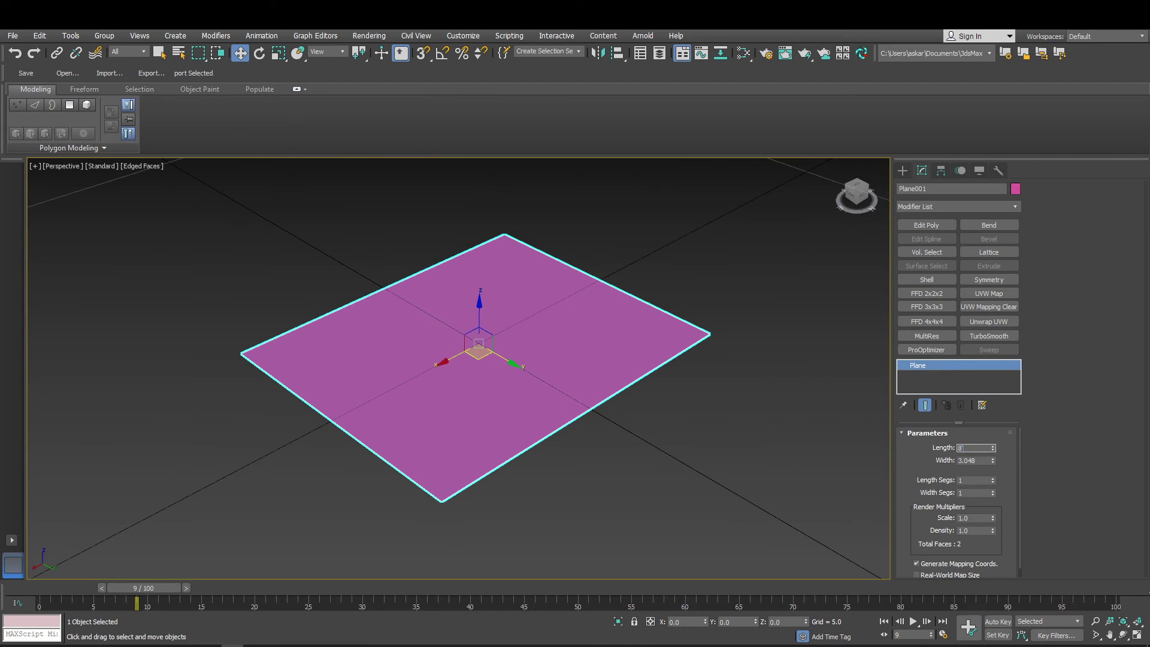
pyautogui.scroll(-4, 659, 301)
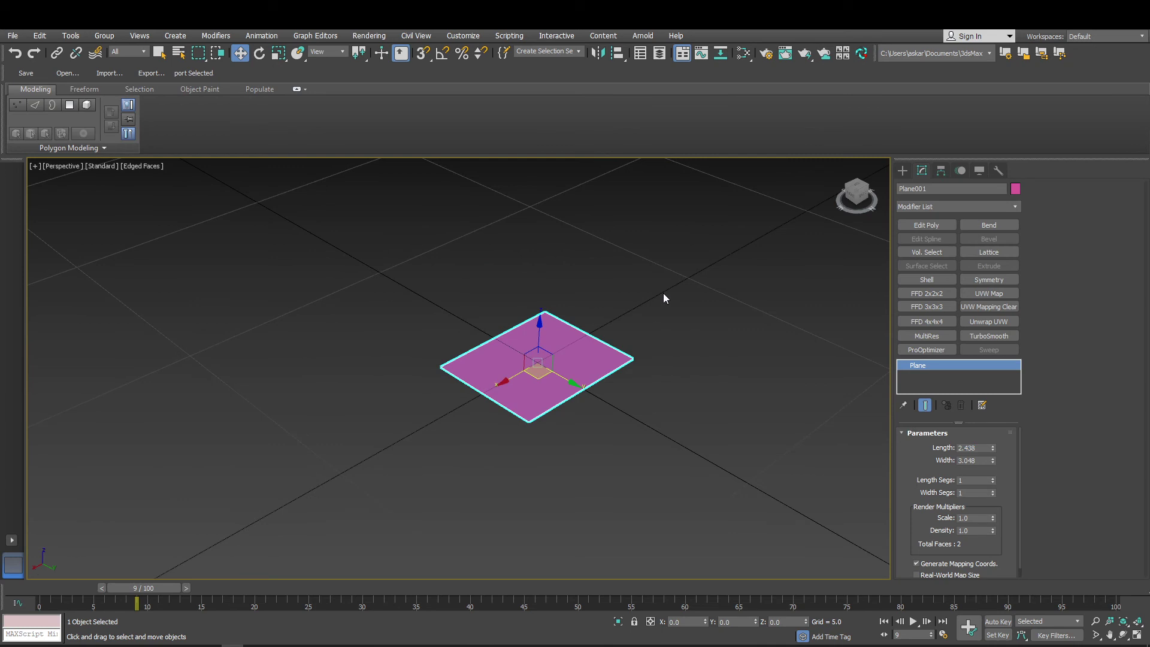
pyautogui.click(645, 313)
pyautogui.click(561, 349)
pyautogui.scroll(5, 561, 349)
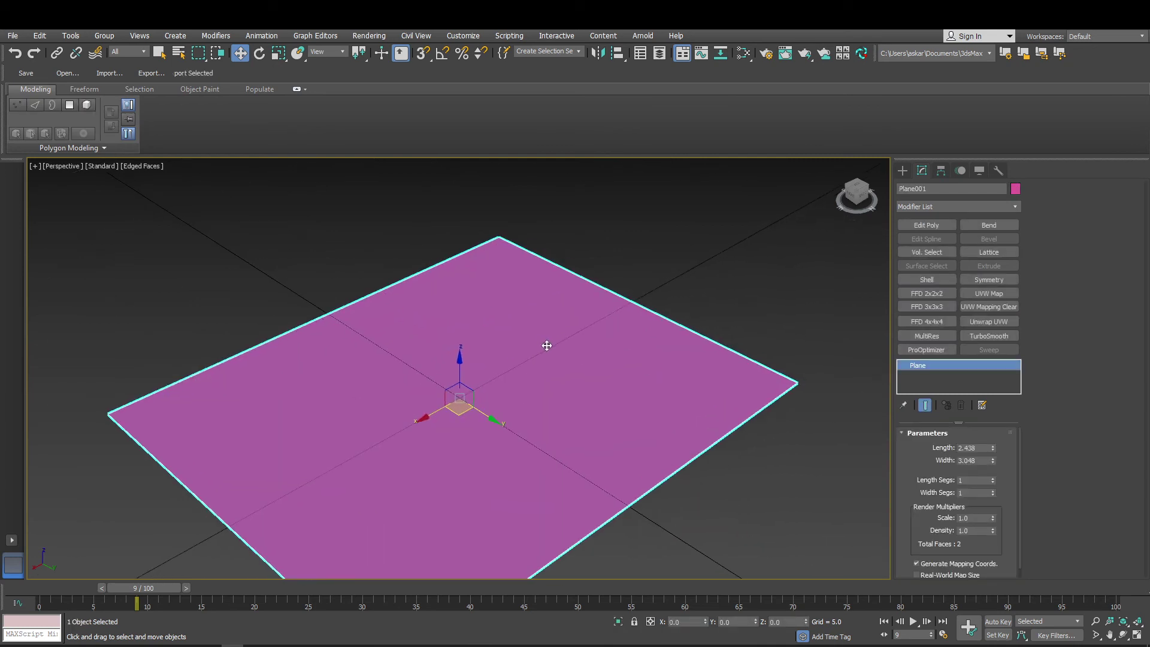
# Set the plane's length to 8 and its width to 10 generic units.
pyautogui.doubleClick(986, 448)
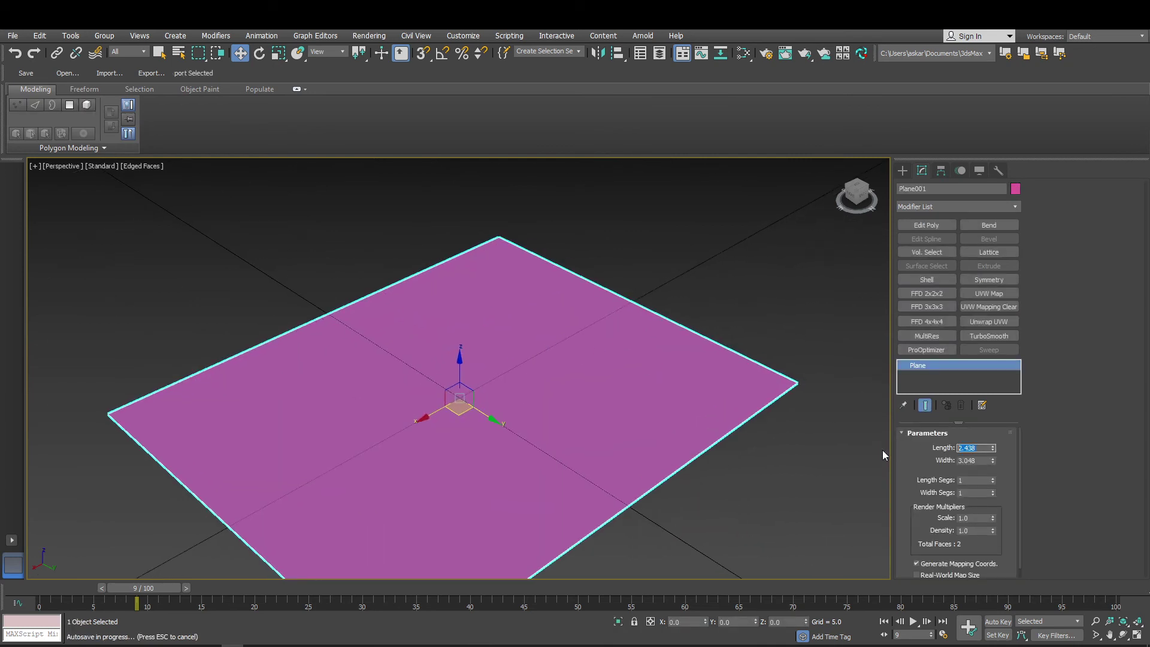
pyautogui.write('8')
pyautogui.press('Return')
pyautogui.scroll(-5, 676, 383)
pyautogui.moveTo(671, 382); pyautogui.dragTo(551, 352, button='middle')
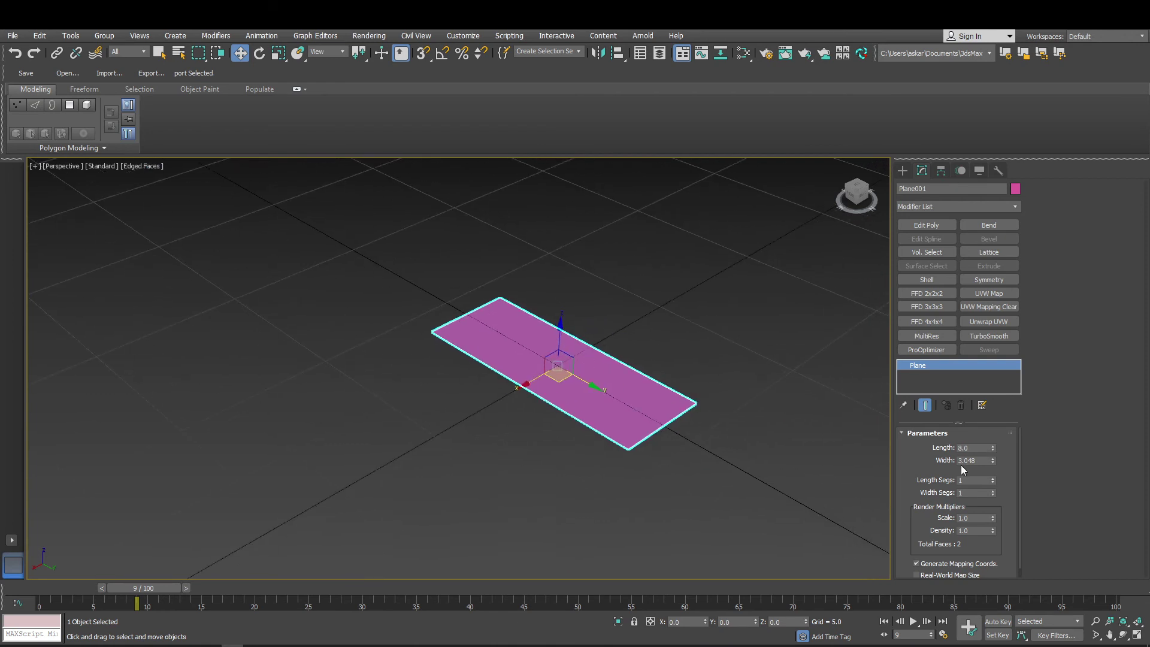
pyautogui.doubleClick(984, 460)
pyautogui.write('10')
pyautogui.press('Return')
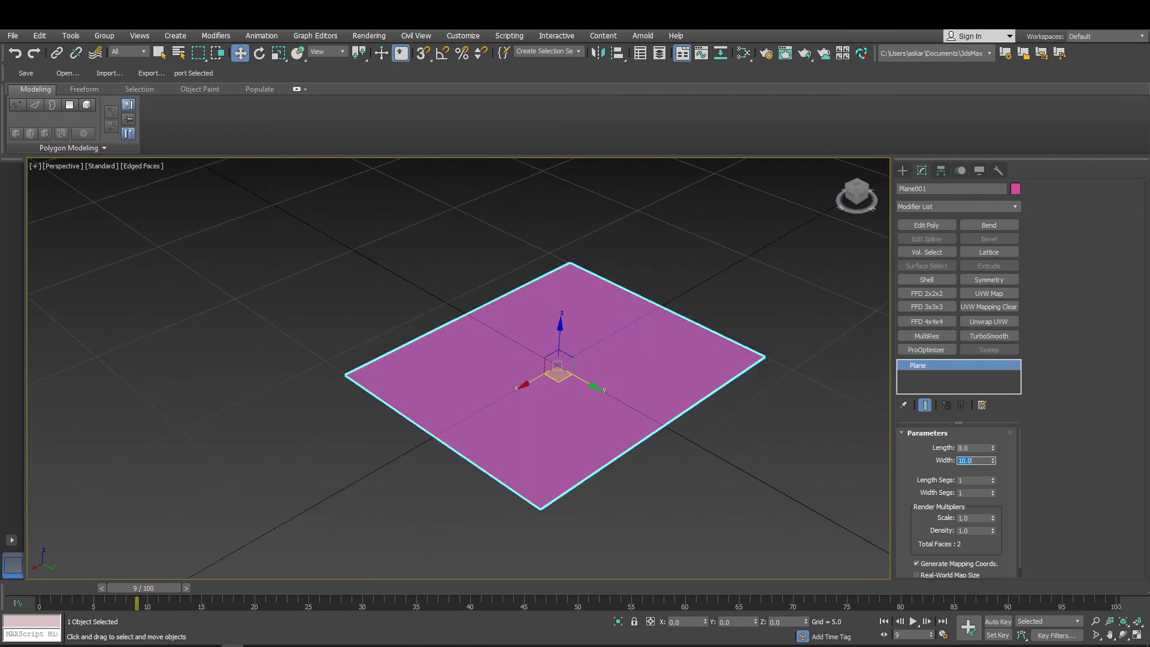
pyautogui.scroll(3, 649, 336)
pyautogui.scroll(-3, 599, 310)
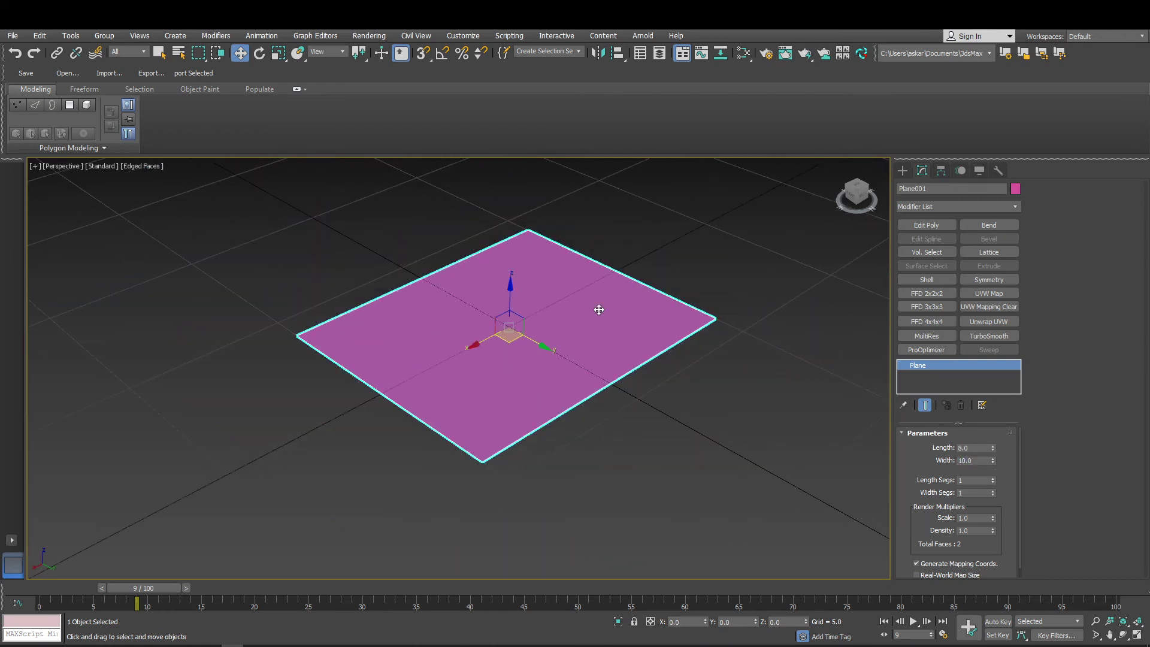
pyautogui.keyDown('alt'); pyautogui.moveTo(613, 303); pyautogui.dragTo(605, 258, button='middle'); pyautogui.keyUp('alt')
# Create a thin wall-like box along the plane's long edge, about 9.1 wide, 0.6 long and 3.8 high.
pyautogui.click(903, 169)
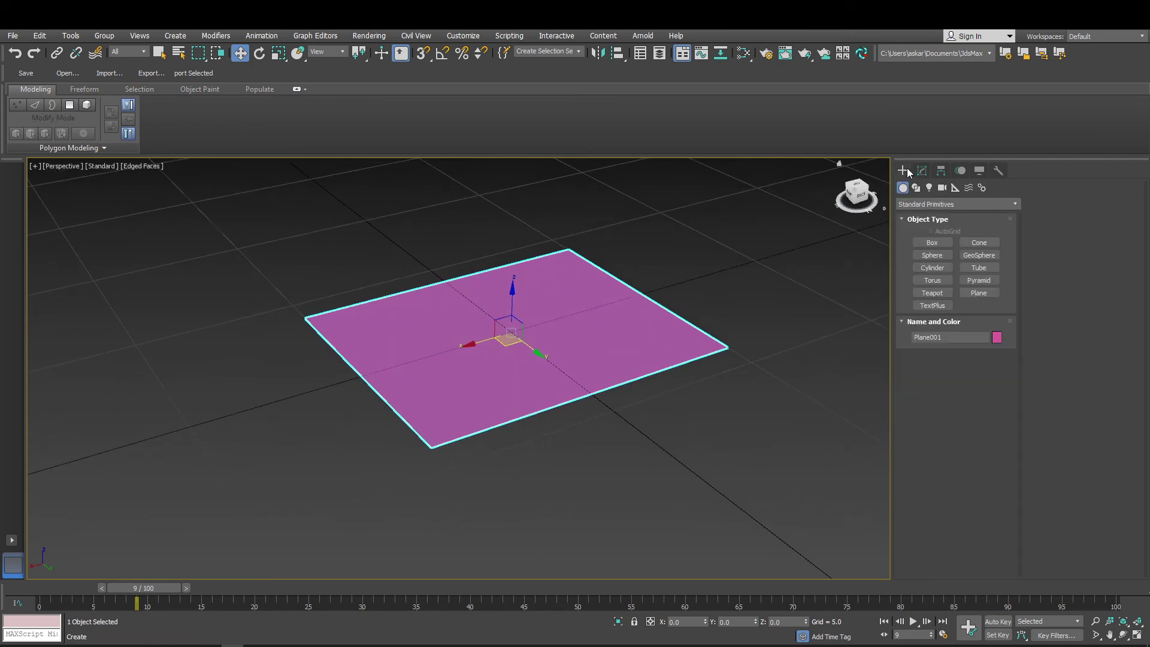
pyautogui.click(935, 243)
pyautogui.moveTo(756, 328); pyautogui.dragTo(530, 423)
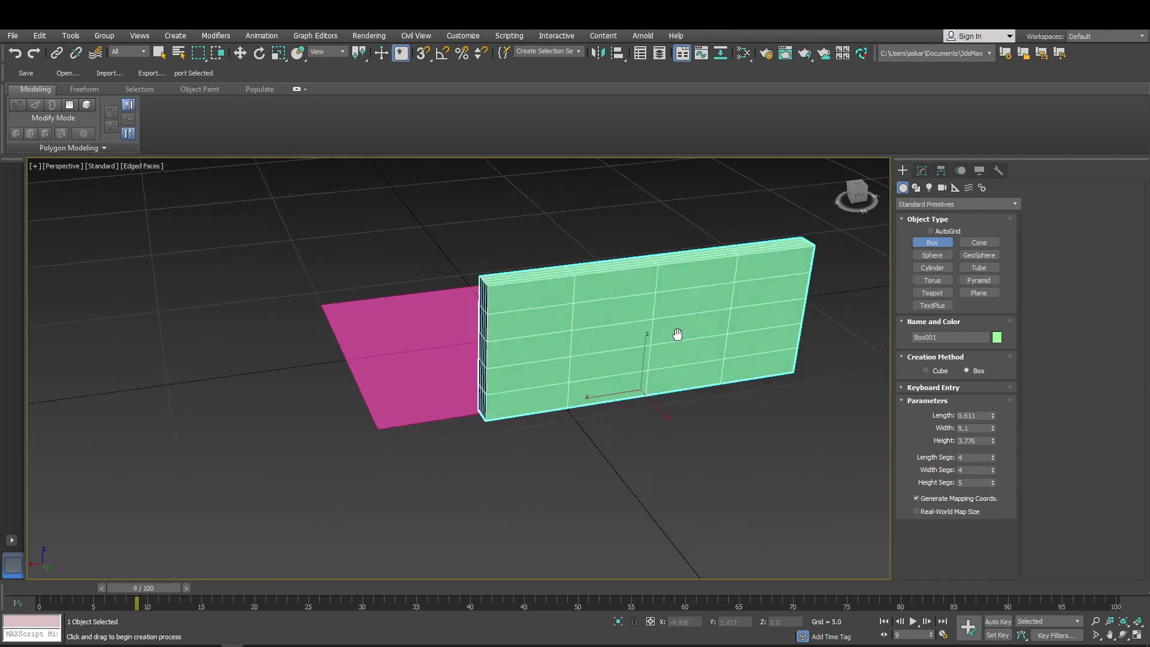
pyautogui.moveTo(757, 324); pyautogui.dragTo(710, 331, button='middle')
# Reduce the wall box's length, width and height segments to 1 each.
pyautogui.click(922, 172)
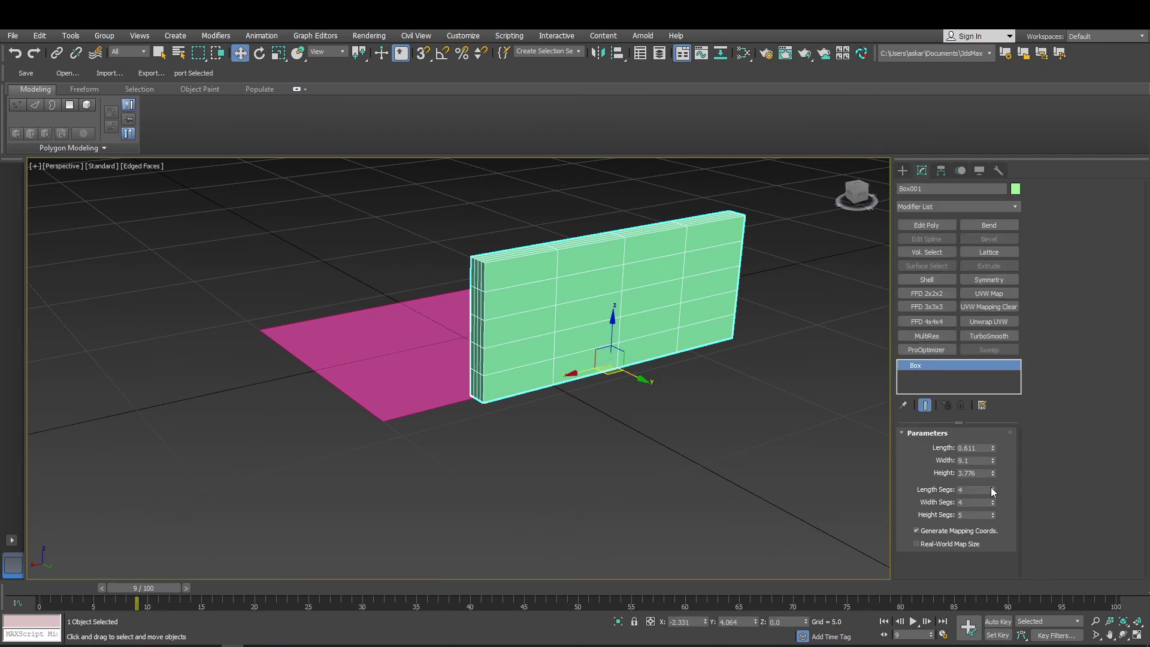
pyautogui.moveTo(992, 488); pyautogui.dragTo(989, 491)
pyautogui.rightClick(992, 515)
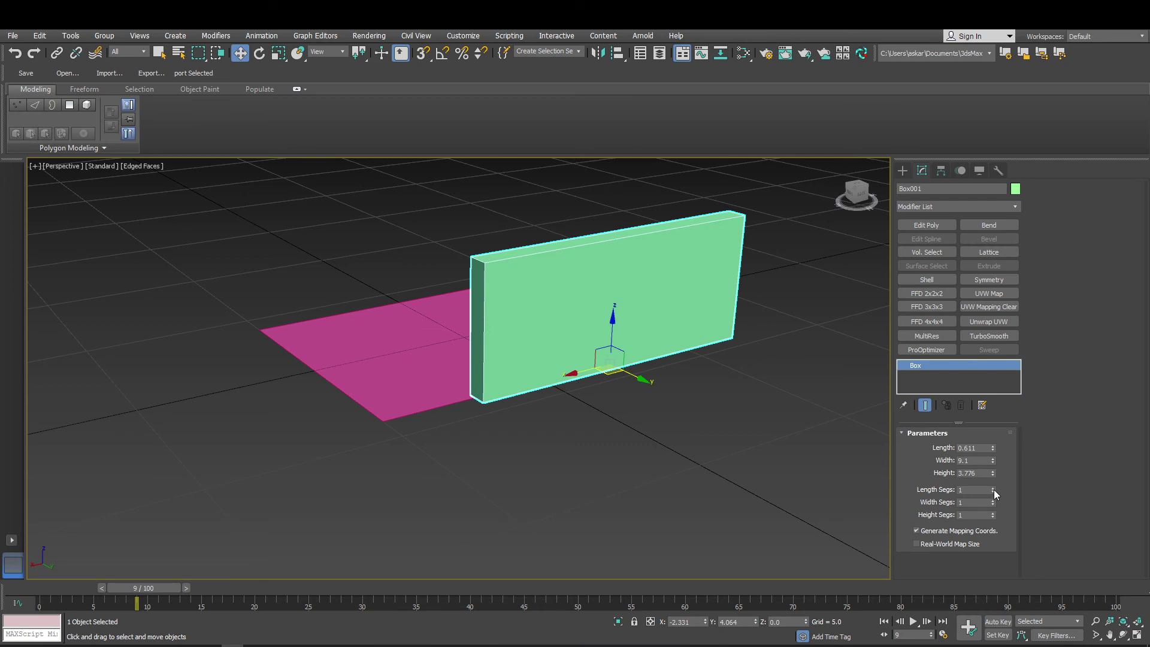
# Set the wall box's length to 0.3 and its width to 10.
pyautogui.keyDown('alt'); pyautogui.moveTo(652, 318); pyautogui.dragTo(850, 408, button='middle'); pyautogui.keyUp('alt')
pyautogui.moveTo(993, 447); pyautogui.dragTo(995, 451)
pyautogui.write('.5')
pyautogui.press('Return')
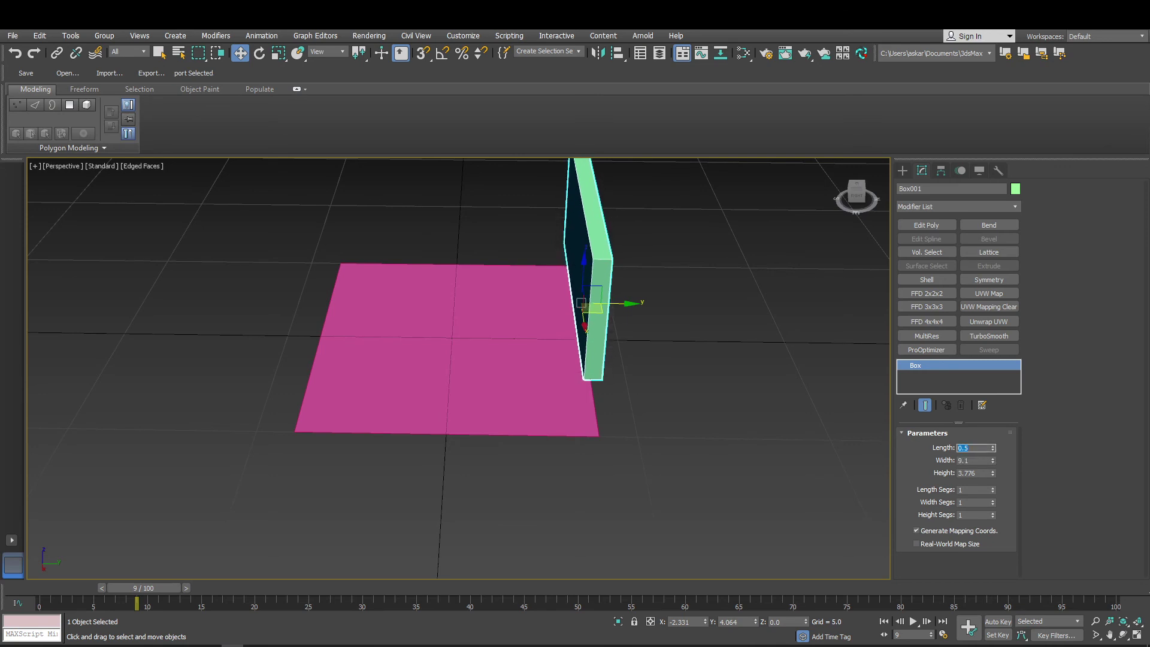
pyautogui.write('.3')
pyautogui.press('Return')
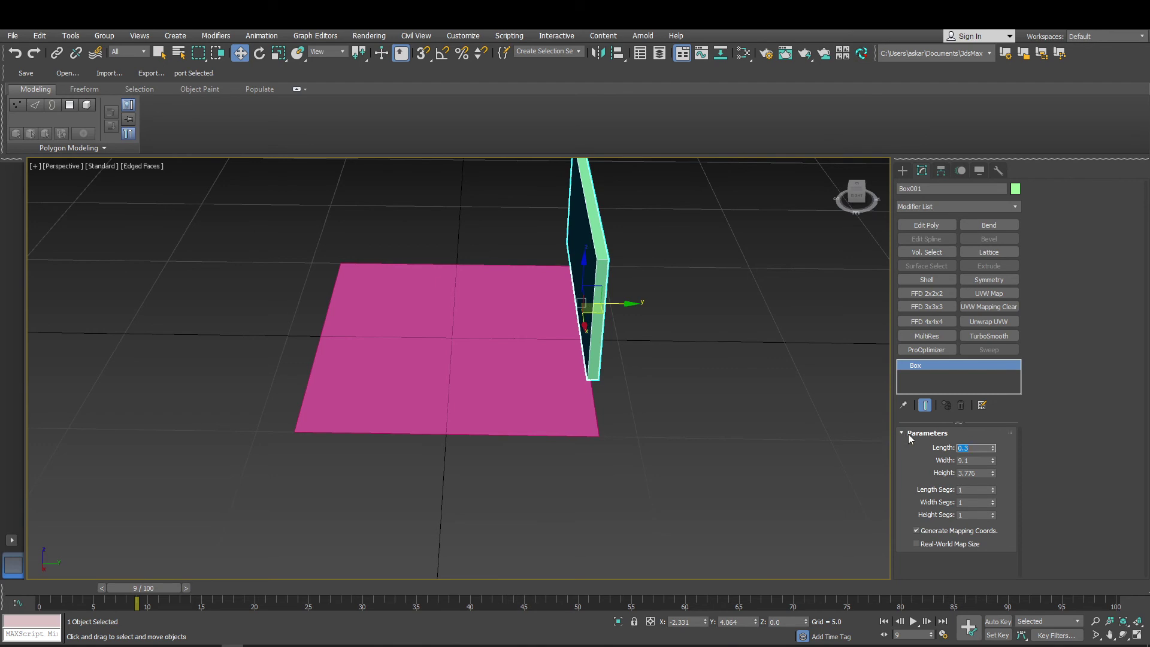
pyautogui.press('Tab')
pyautogui.write('10')
pyautogui.press('Return')
pyautogui.keyDown('alt'); pyautogui.moveTo(446, 306); pyautogui.dragTo(519, 290, button='middle'); pyautogui.keyUp('alt')
# Move the wall box to about X 0, Y 3.8 so it lines up with the plane's long edge.
pyautogui.moveTo(527, 298); pyautogui.dragTo(570, 324)
pyautogui.keyDown('alt'); pyautogui.moveTo(570, 324); pyautogui.dragTo(536, 392, button='middle'); pyautogui.keyUp('alt')
pyautogui.scroll(5, 618, 369)
pyautogui.moveTo(635, 338)
pyautogui.mouseDown()
pyautogui.moveTo(608, 334)
pyautogui.moveTo(617, 336)
pyautogui.mouseUp()
pyautogui.keyDown('alt'); pyautogui.moveTo(617, 336); pyautogui.dragTo(535, 368, button='middle'); pyautogui.keyUp('alt')
pyautogui.moveTo(448, 403); pyautogui.dragTo(492, 384, button='middle')
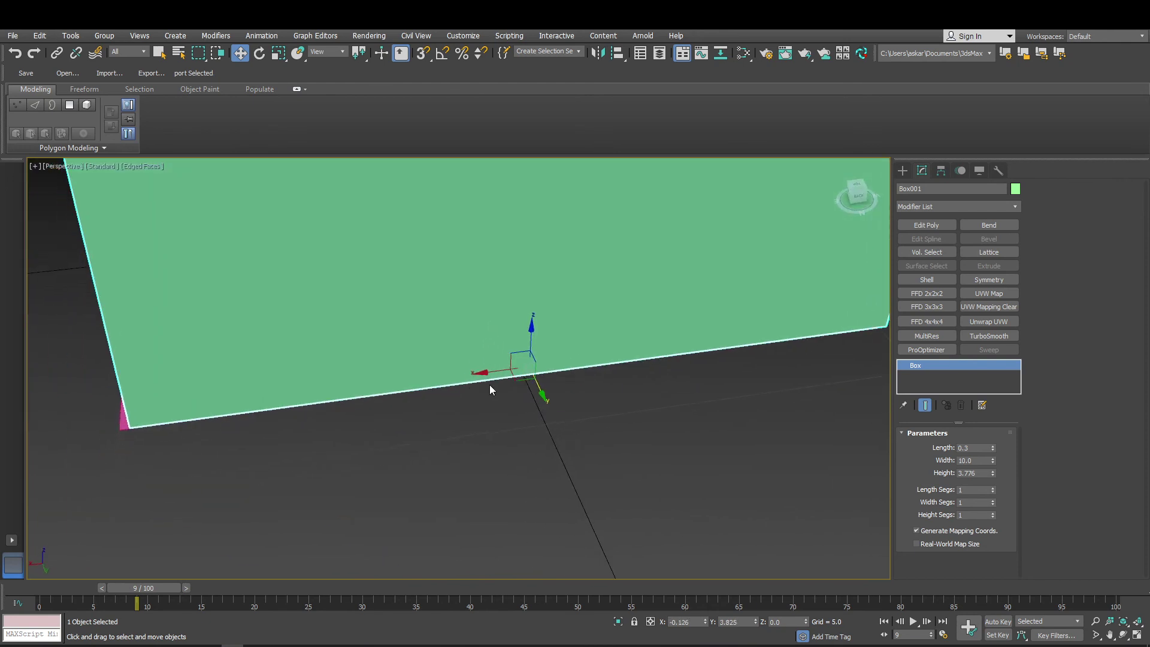
pyautogui.moveTo(488, 372); pyautogui.dragTo(477, 374)
pyautogui.scroll(-5, 478, 373)
pyautogui.keyDown('alt'); pyautogui.moveTo(442, 375); pyautogui.dragTo(570, 326, button='middle'); pyautogui.keyUp('alt')
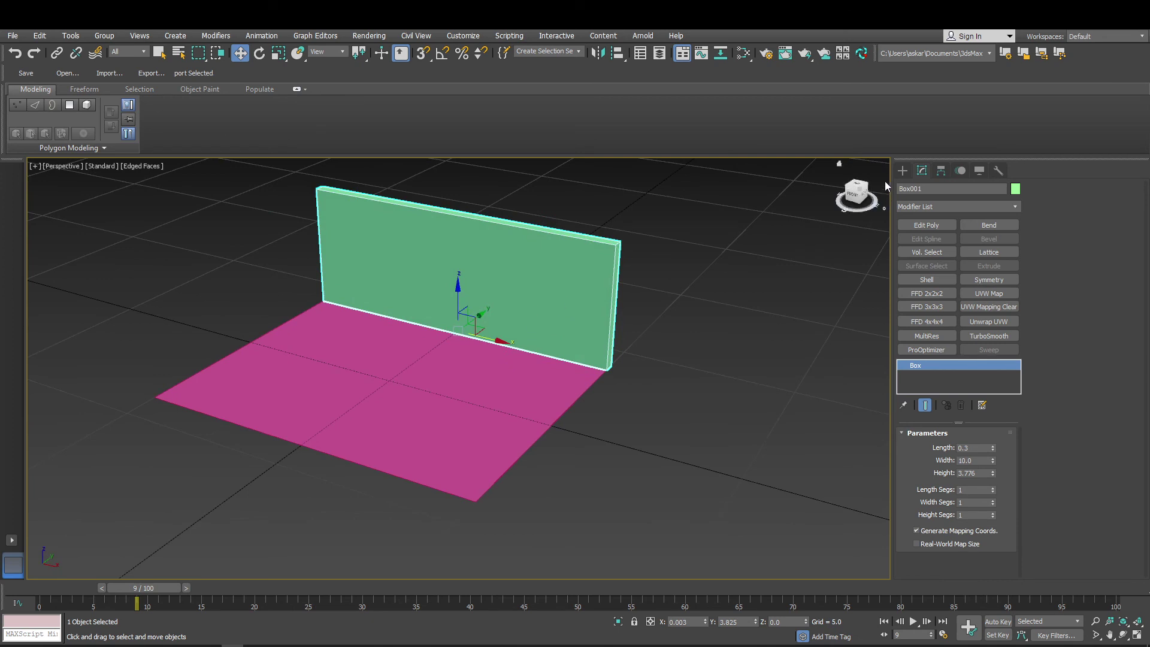
# Create a second wall box along the plane's adjacent short edge, about 7.9 long, 0.5 wide and 3.8 high.
pyautogui.click(902, 171)
pyautogui.click(932, 243)
pyautogui.moveTo(486, 362); pyautogui.dragTo(543, 362, button='middle')
pyautogui.moveTo(424, 301); pyautogui.dragTo(281, 401)
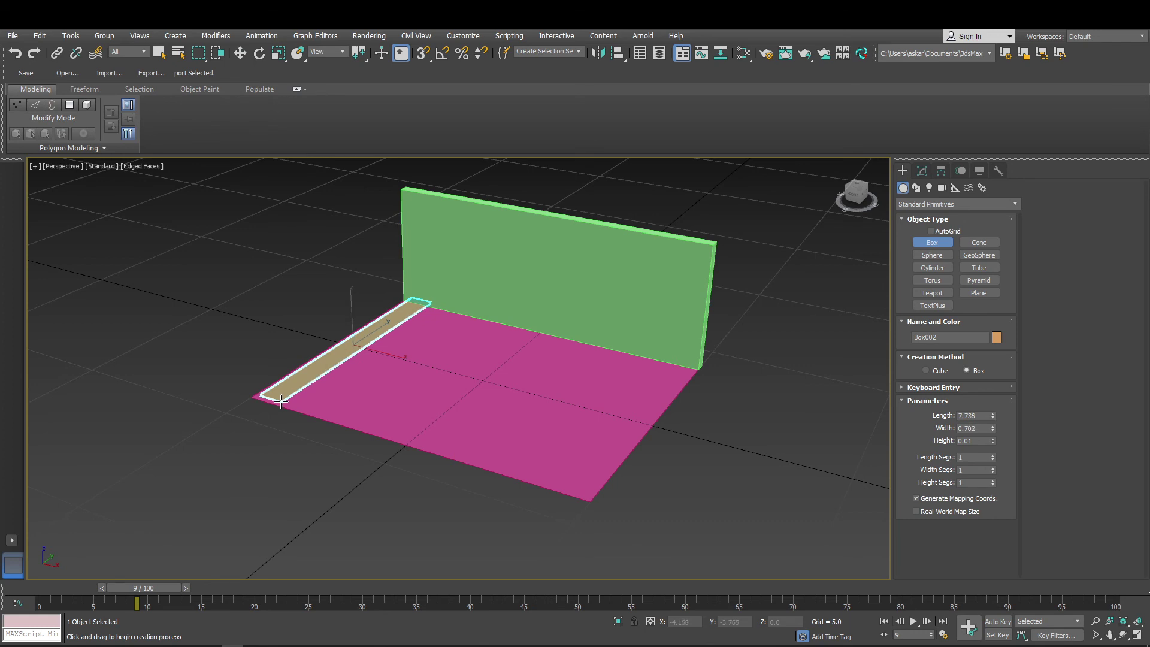
pyautogui.moveTo(281, 401); pyautogui.dragTo(271, 403)
pyautogui.click(276, 289)
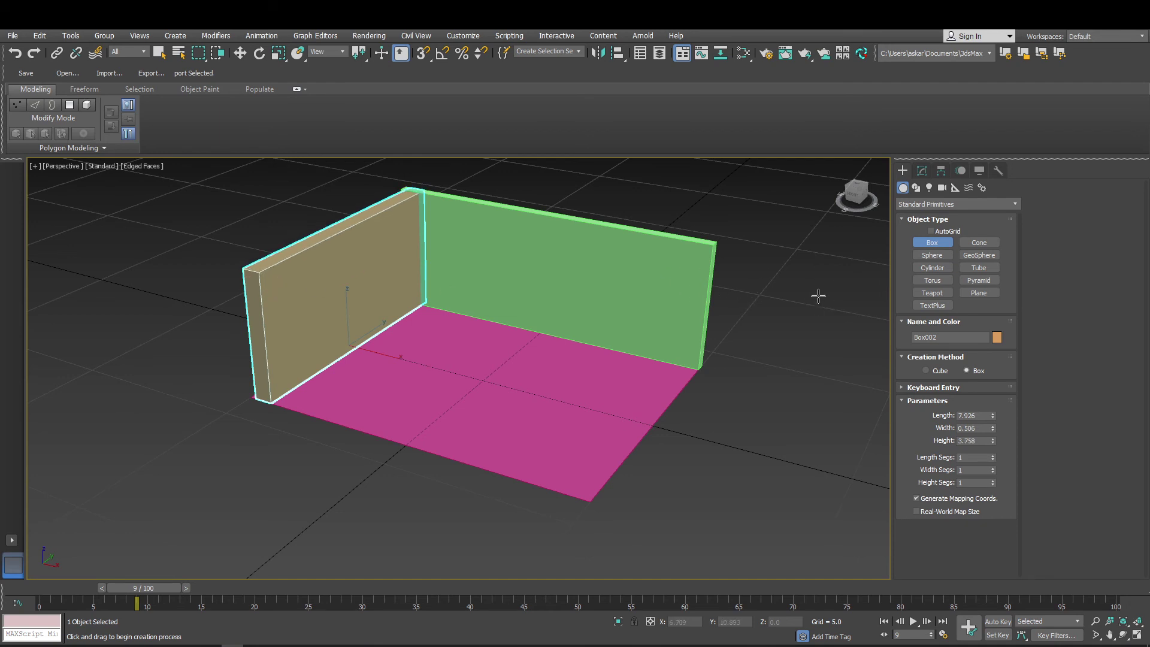
# Select the green wall on the long edge and set its height to 4.
pyautogui.click(241, 53)
pyautogui.click(561, 253)
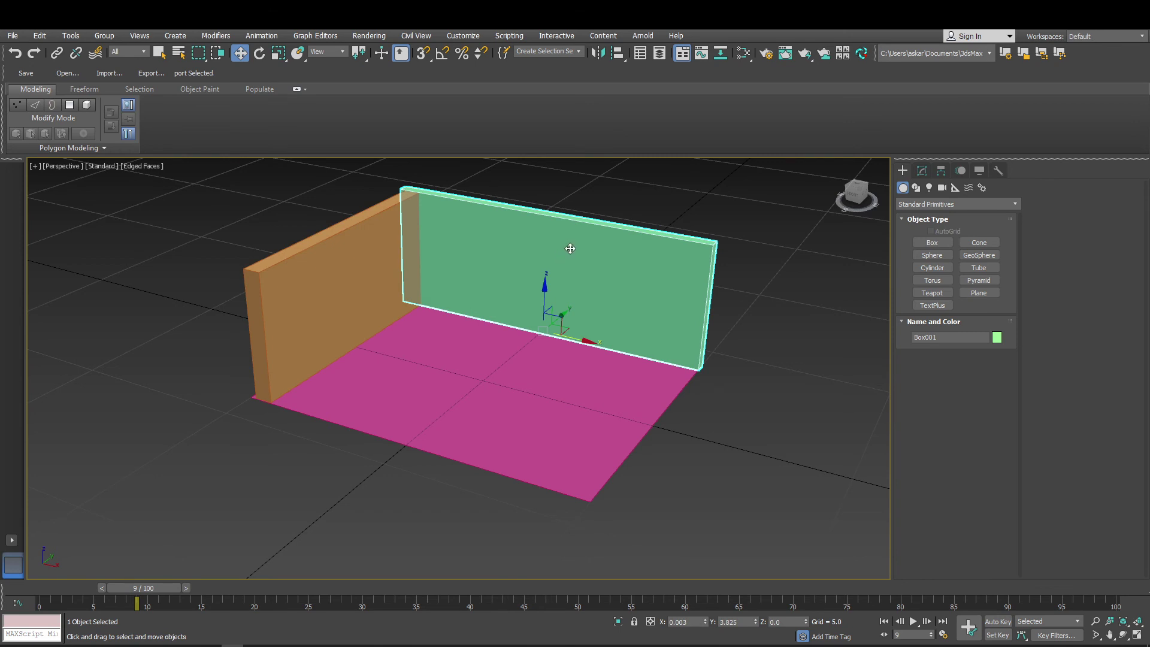
pyautogui.keyDown('alt'); pyautogui.moveTo(659, 297); pyautogui.dragTo(539, 277, button='middle'); pyautogui.keyUp('alt')
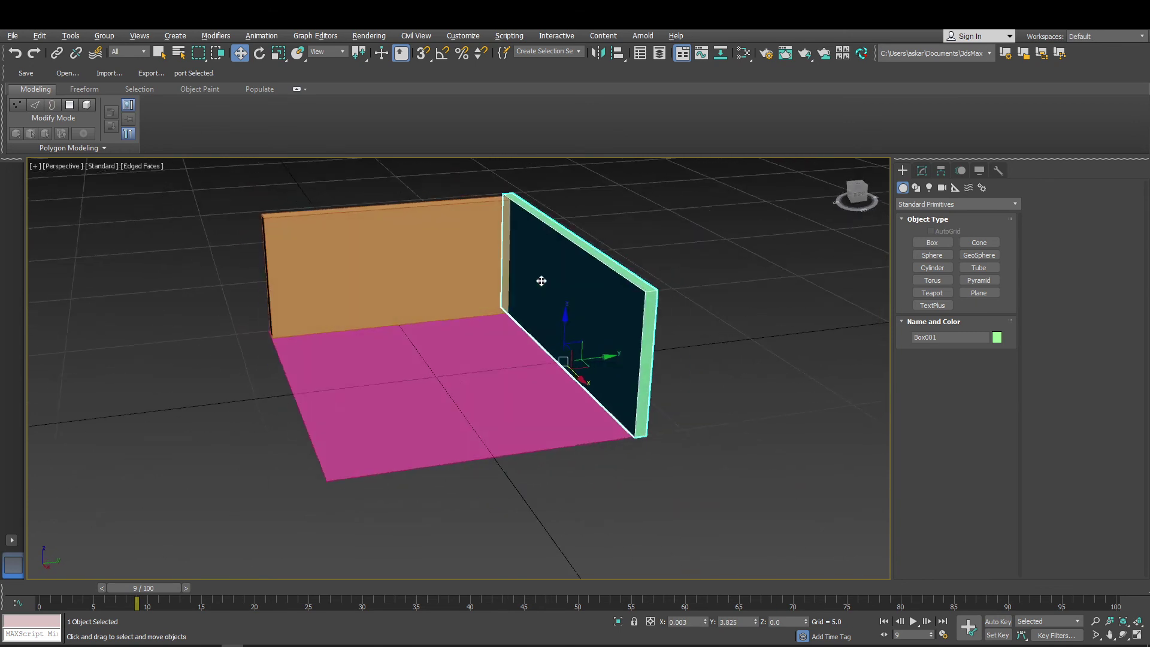
pyautogui.click(922, 171)
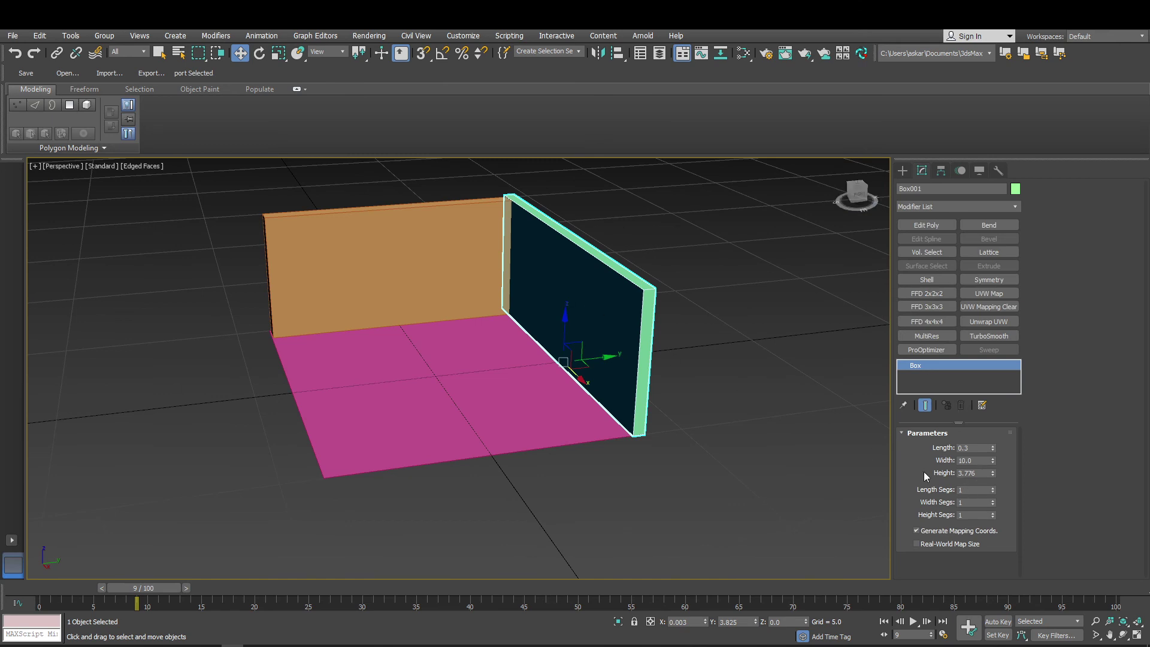
pyautogui.doubleClick(983, 473)
pyautogui.write('4.0')
pyautogui.press('Return')
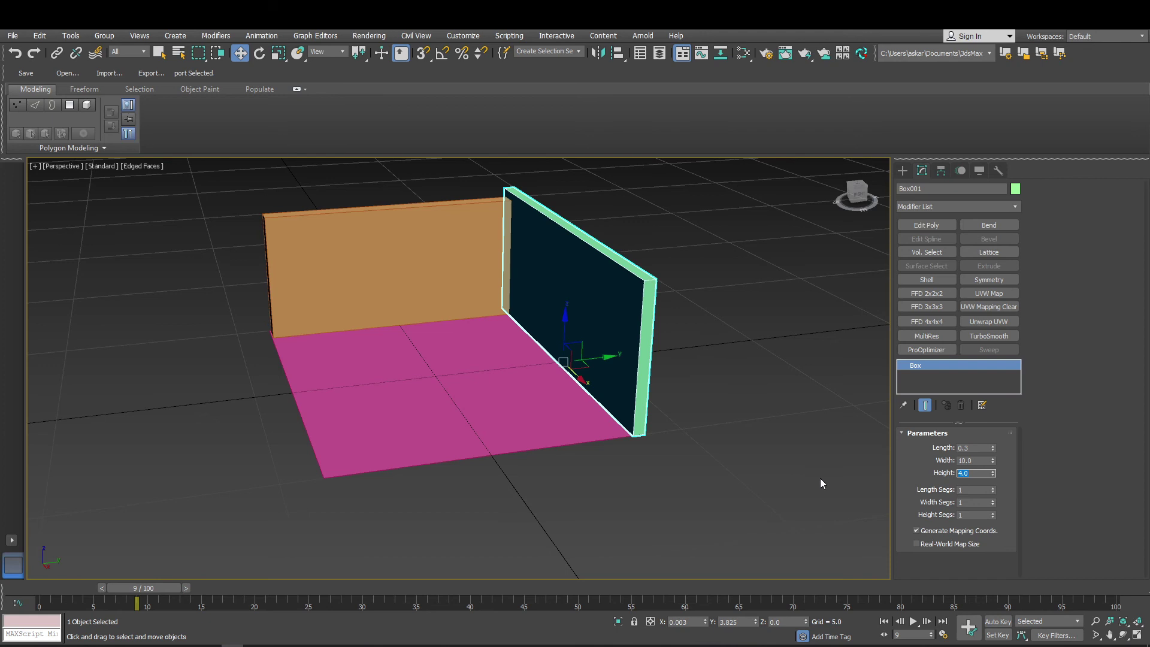
# Select the orange wall on the short edge and set its height to 4.
pyautogui.click(369, 277)
pyautogui.doubleClick(982, 473)
pyautogui.write('4.0')
pyautogui.press('Return')
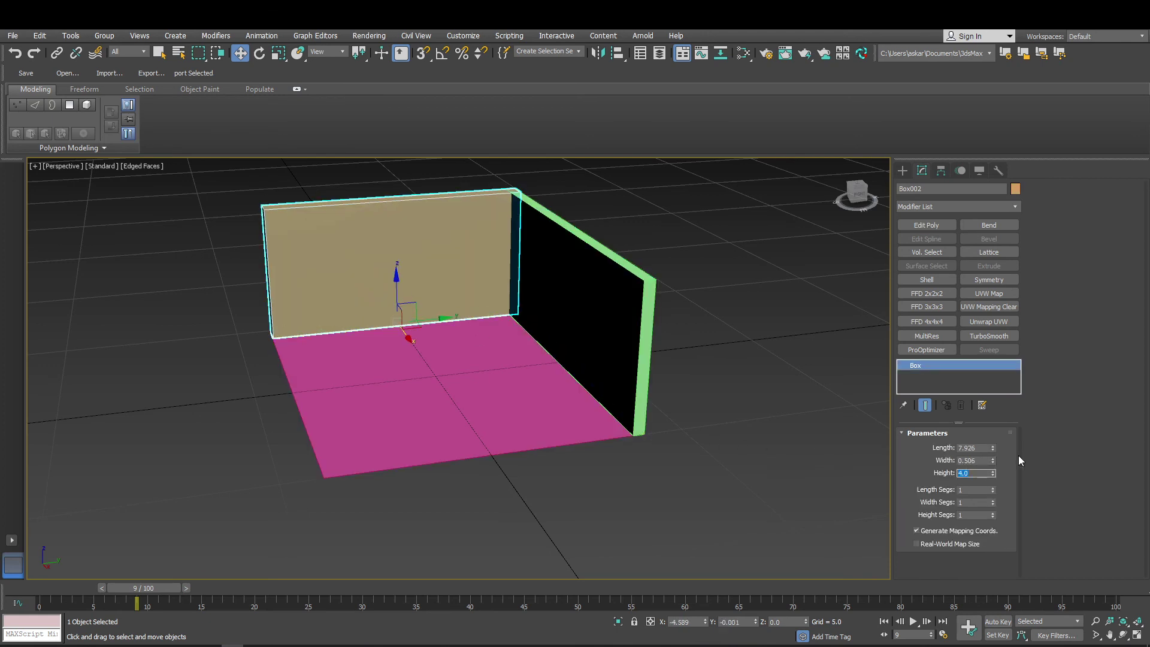
# Set the orange wall's width to 0.3 and its length to 8.
pyautogui.scroll(6, 486, 329)
pyautogui.doubleClick(973, 460)
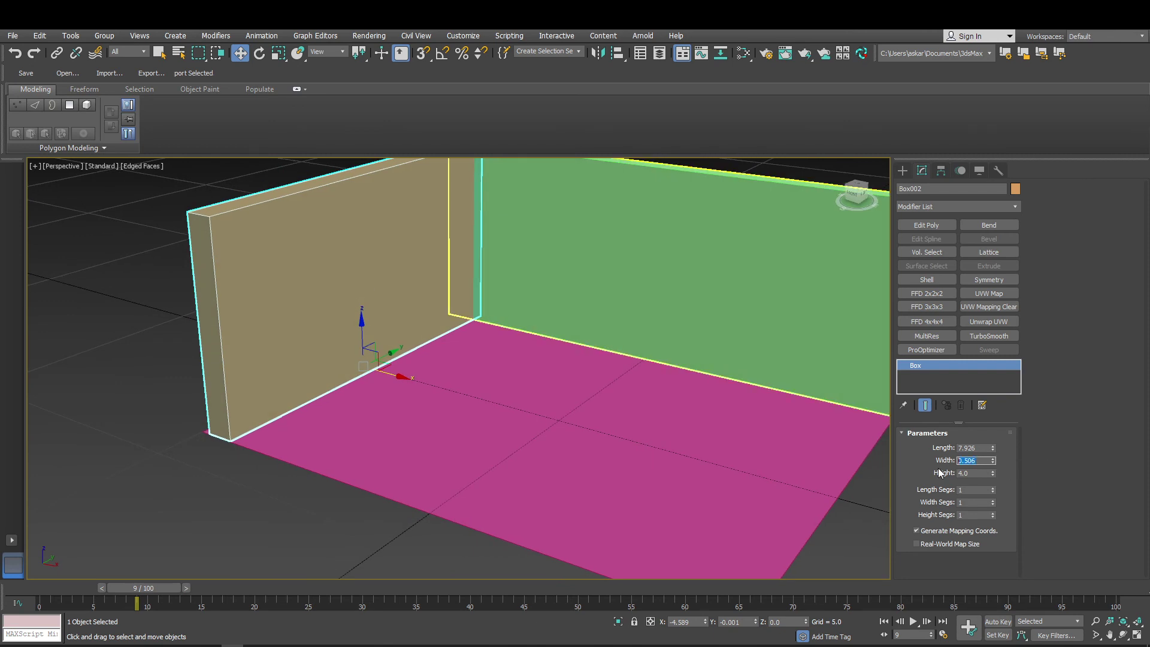
pyautogui.write('0.3')
pyautogui.press('Return')
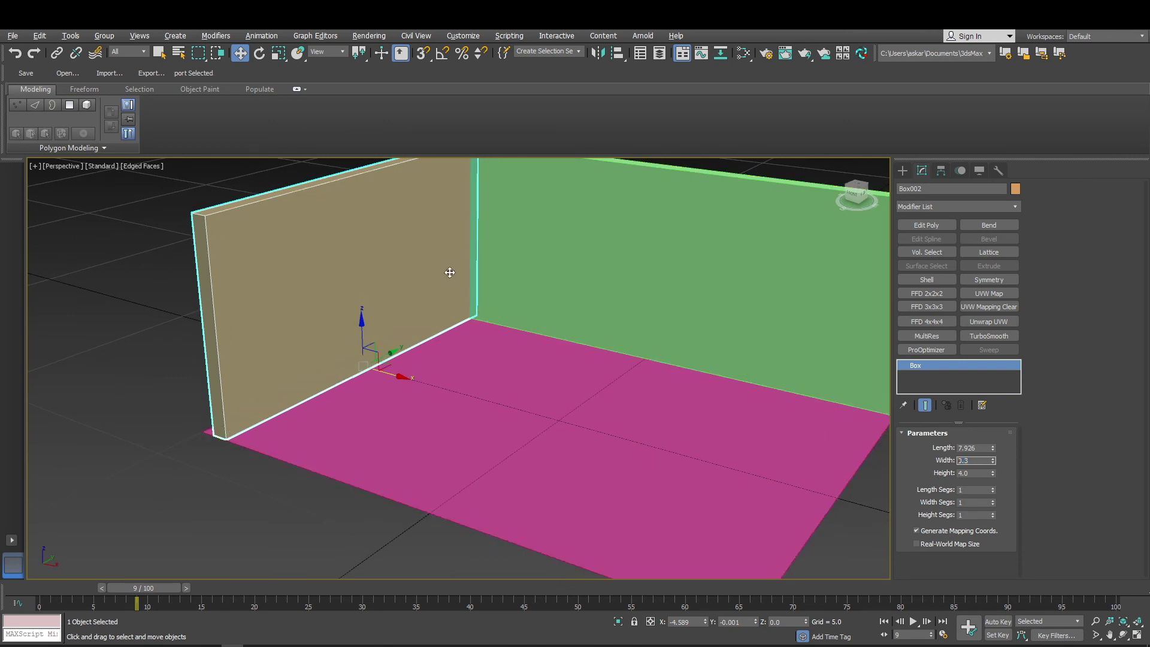
pyautogui.keyDown('alt'); pyautogui.moveTo(449, 270); pyautogui.dragTo(499, 300, button='middle'); pyautogui.keyUp('alt')
pyautogui.doubleClick(978, 448)
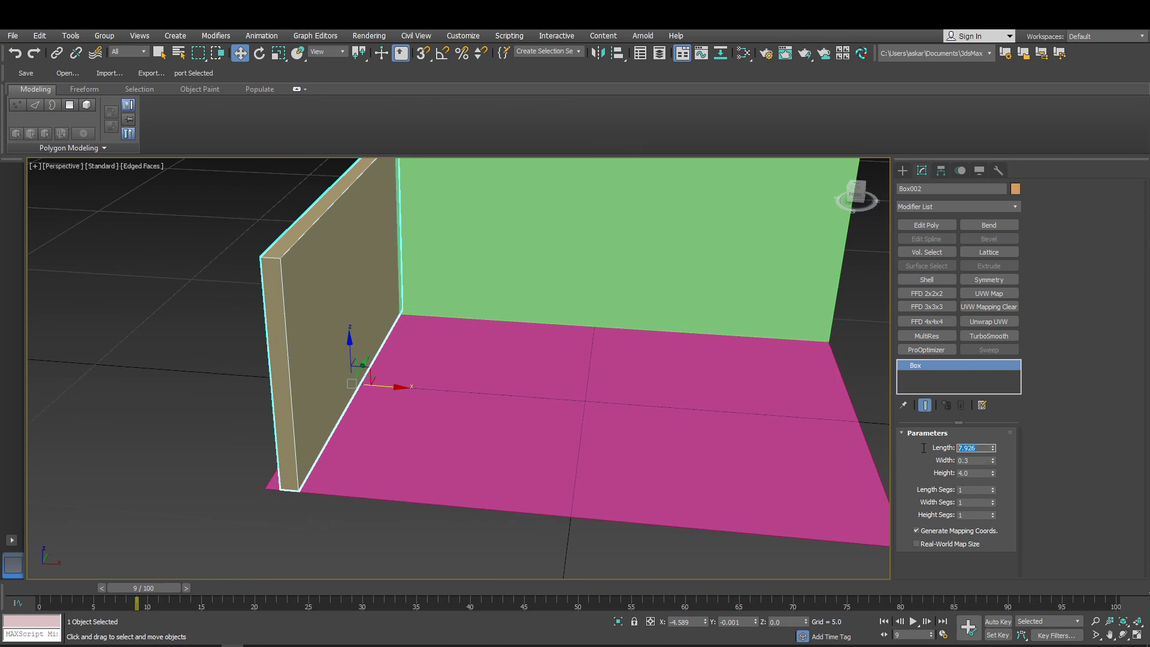
pyautogui.write('8')
pyautogui.press('Return')
# Move the orange wall outward along X to about -4.8, at the plane's short edge.
pyautogui.keyDown('alt'); pyautogui.moveTo(562, 355); pyautogui.dragTo(381, 397, button='middle'); pyautogui.keyUp('alt')
pyautogui.scroll(2, 381, 397)
pyautogui.scroll(2, 467, 411)
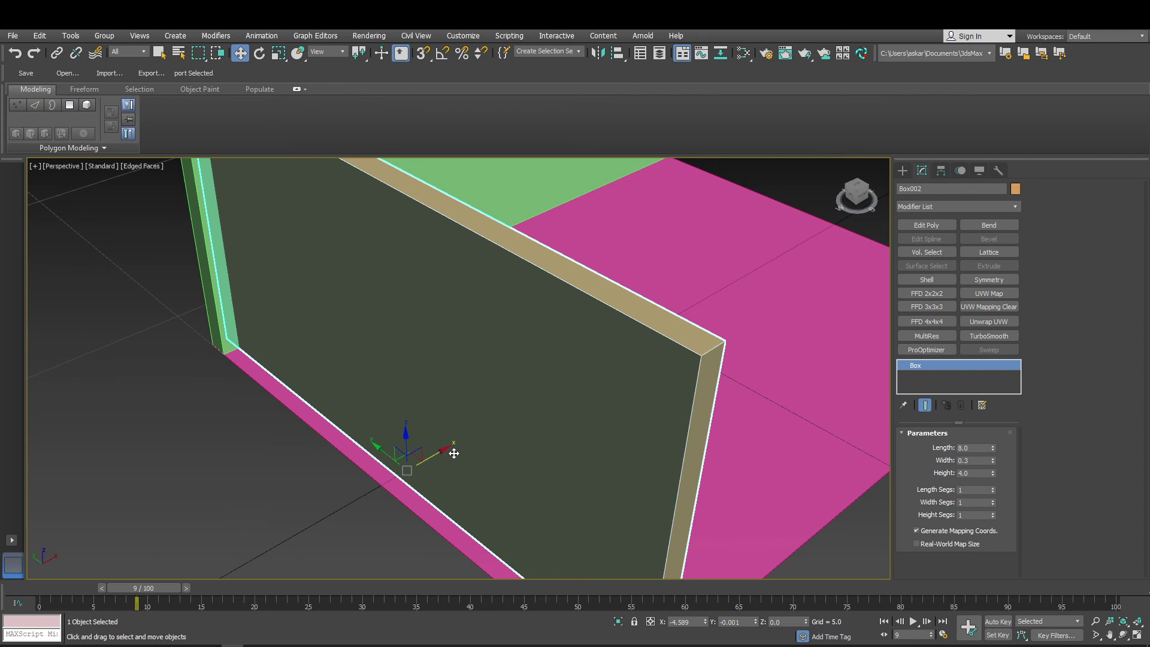
pyautogui.moveTo(446, 449); pyautogui.dragTo(428, 455)
# Examine the corner where the two walls meet and their fit to the plane from several angles.
pyautogui.scroll(-4, 421, 365)
pyautogui.moveTo(422, 365)
pyautogui.keyDown('alt'); pyautogui.mouseDown(button='middle')
pyautogui.moveTo(454, 372)
pyautogui.moveTo(421, 357)
pyautogui.moveTo(433, 354)
pyautogui.mouseUp(button='middle'); pyautogui.keyUp('alt')
pyautogui.scroll(3, 454, 372)
pyautogui.scroll(-3, 421, 357)
pyautogui.scroll(5, 433, 354)
pyautogui.scroll(-3, 452, 333)
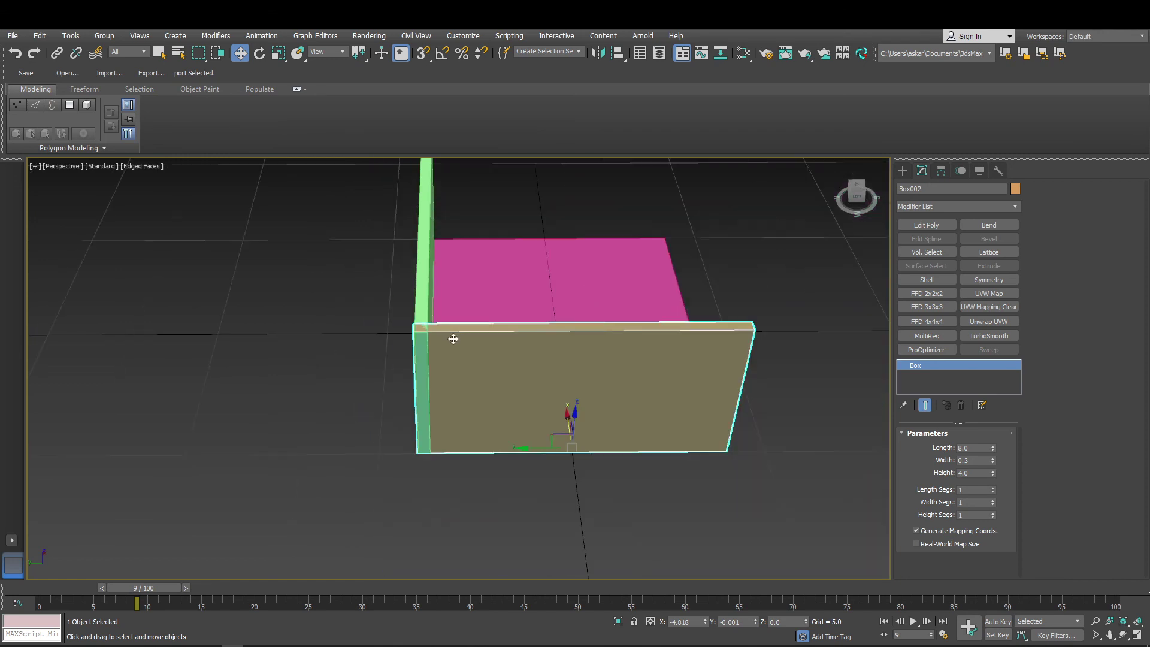
pyautogui.keyDown('alt'); pyautogui.moveTo(517, 338); pyautogui.dragTo(547, 357, button='middle'); pyautogui.keyUp('alt')
pyautogui.scroll(-4, 595, 299)
pyautogui.scroll(3, 633, 364)
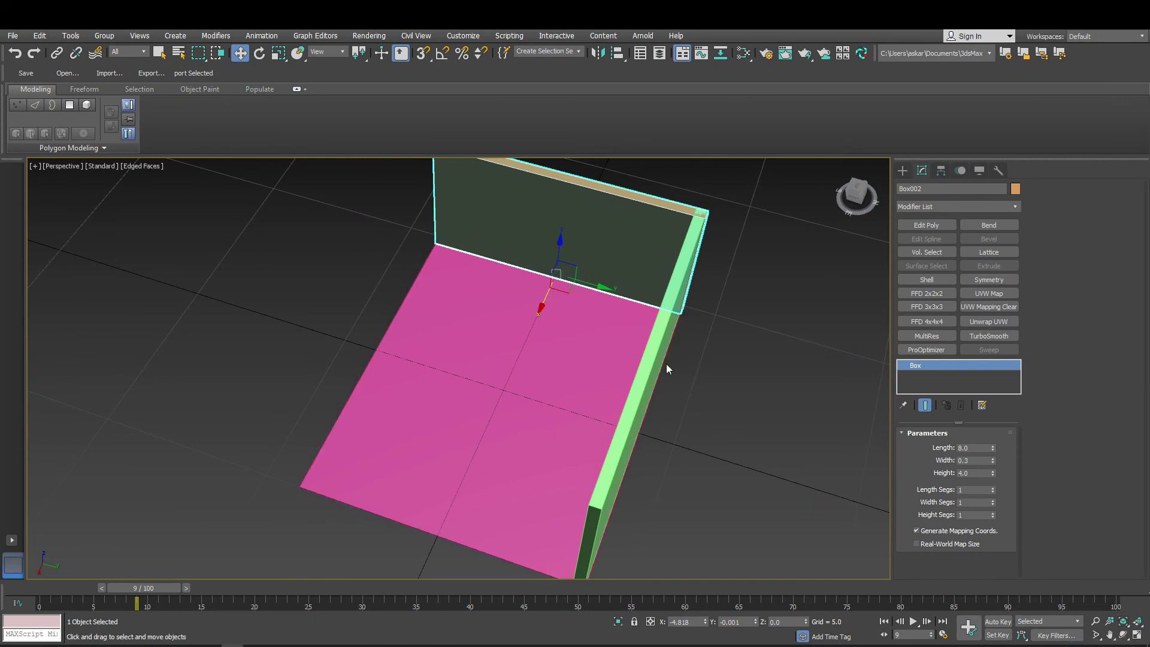
# Switch to the four-viewport layout and frame the walls in the Front, Top and Left viewports.
pyautogui.click(1136, 635)
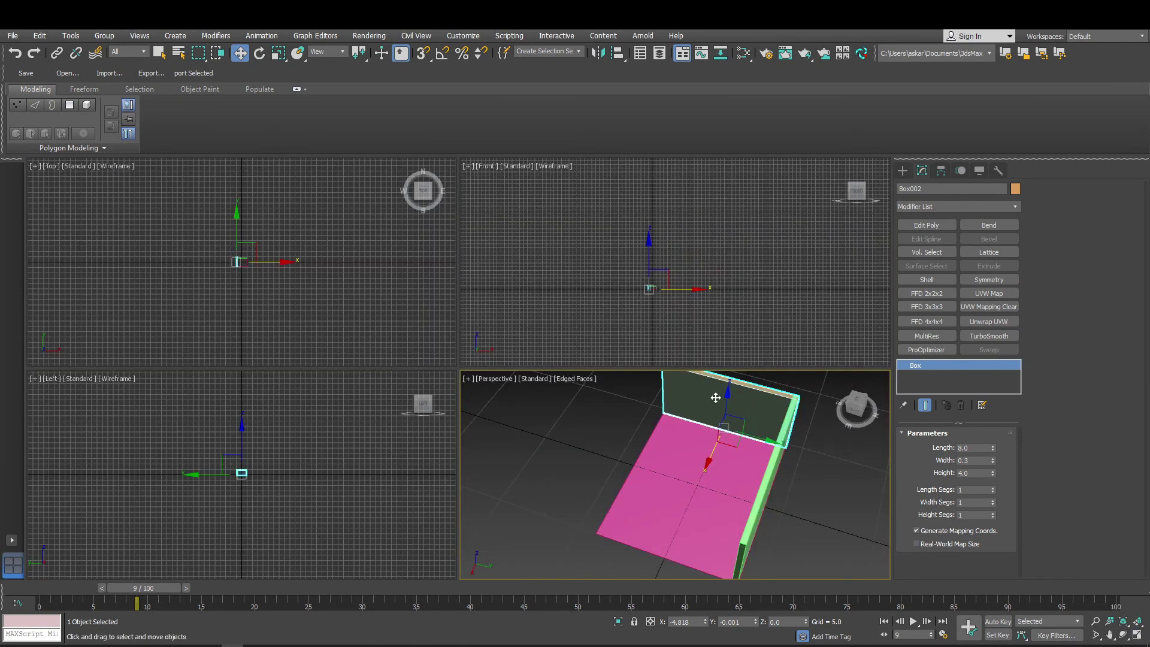
pyautogui.scroll(3, 641, 275)
pyautogui.moveTo(655, 296); pyautogui.dragTo(663, 242, button='middle')
pyautogui.scroll(8, 663, 242)
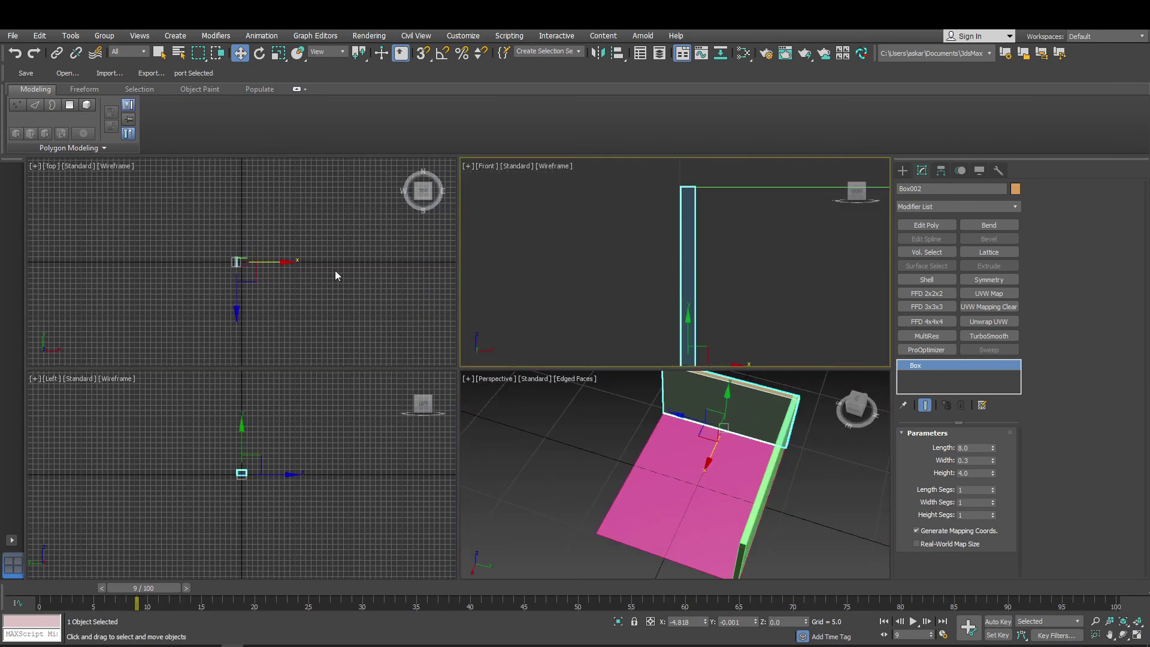
pyautogui.moveTo(239, 263); pyautogui.dragTo(298, 302, button='middle')
pyautogui.scroll(9, 298, 302)
pyautogui.middleClick(297, 481)
pyautogui.press('z')
pyautogui.moveTo(301, 482)
pyautogui.mouseDown(button='middle')
pyautogui.moveTo(301, 440)
pyautogui.moveTo(303, 461)
pyautogui.mouseUp(button='middle')
pyautogui.middleClick(293, 251)
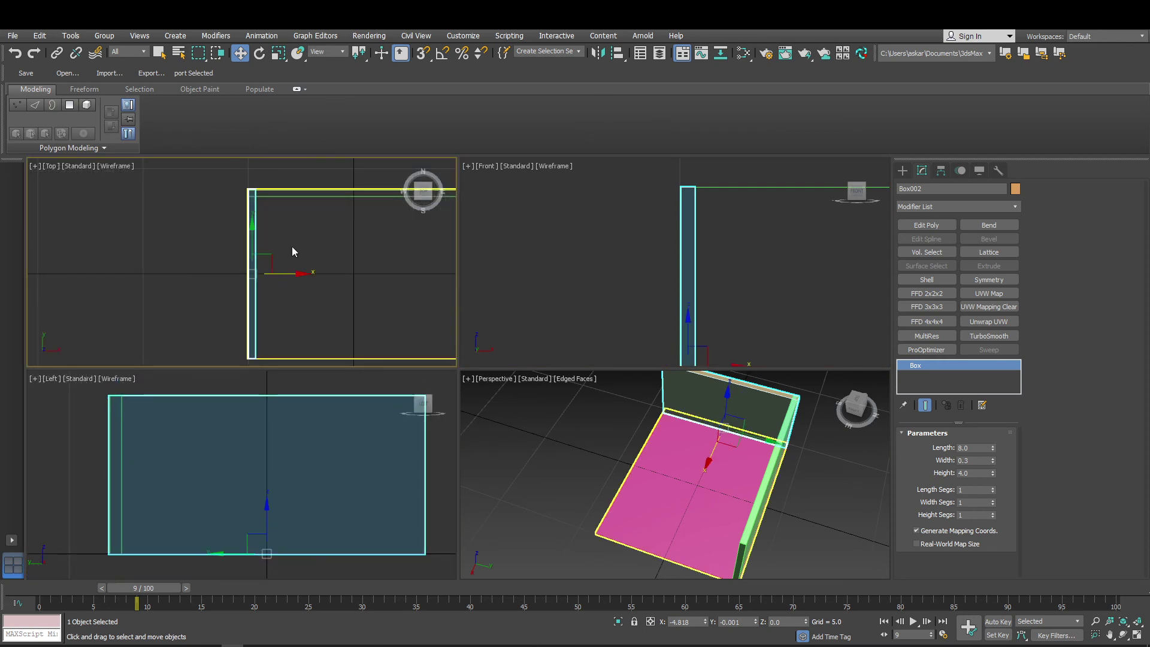
# Hide the grid in the Top, Front and Left viewports.
pyautogui.scroll(-2, 292, 246)
pyautogui.press('g')
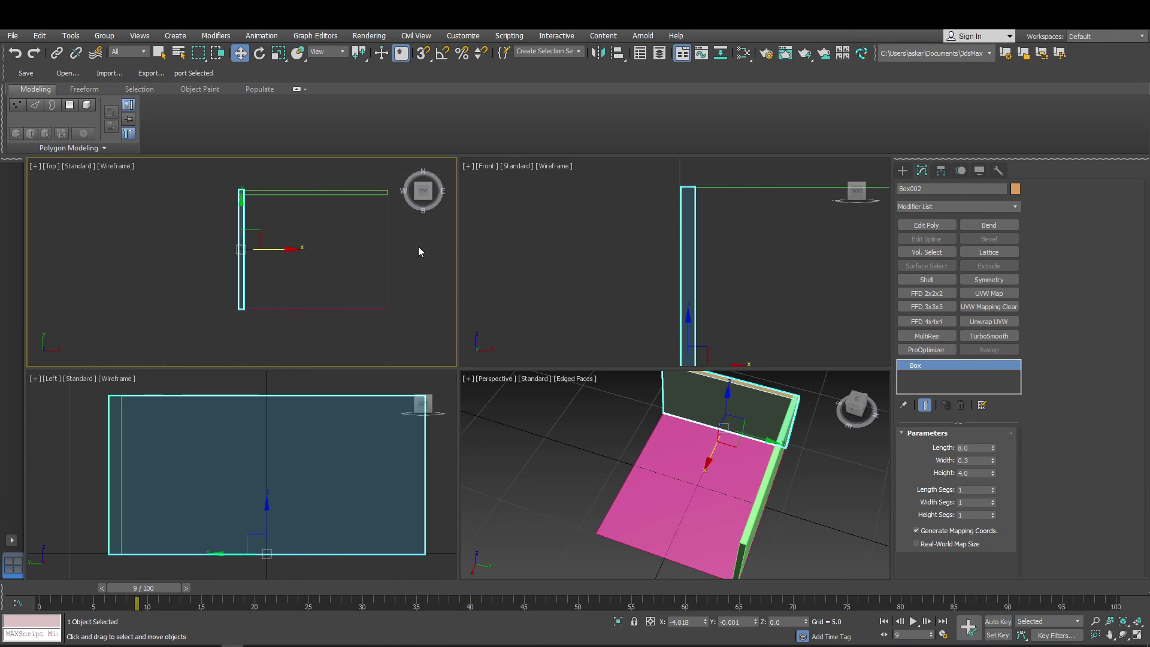
pyautogui.moveTo(632, 246); pyautogui.dragTo(570, 233, button='middle')
pyautogui.press('g')
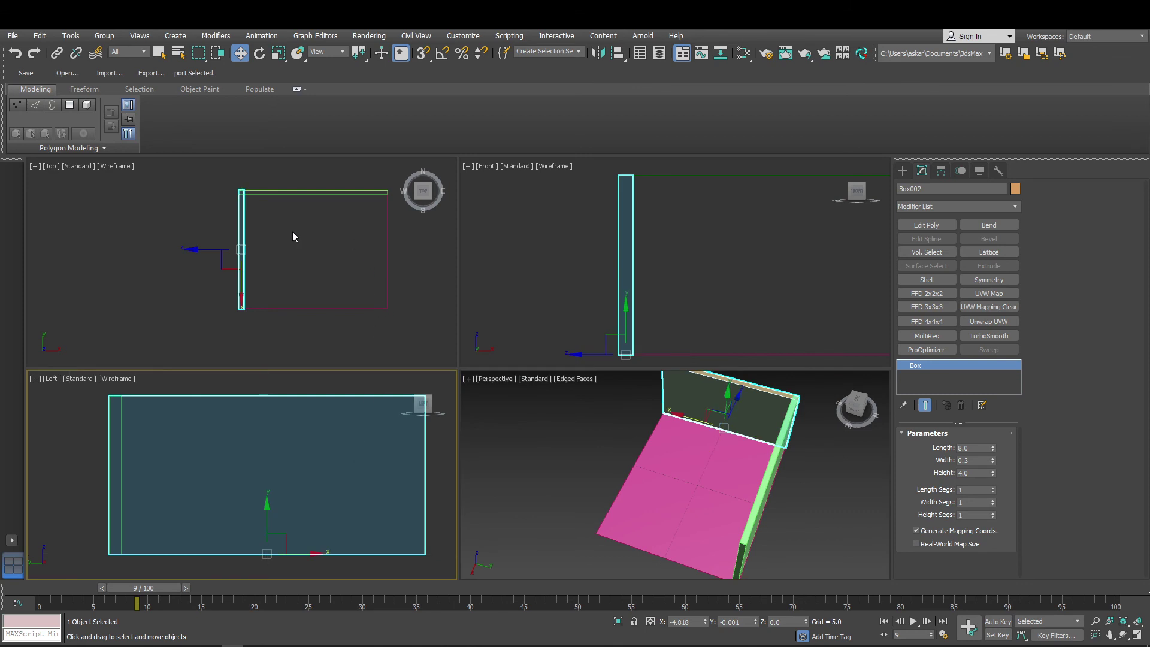
# Nudge the orange wall along X to about -4.817 in the Top viewport and deselect it.
pyautogui.scroll(3, 712, 380)
pyautogui.moveTo(273, 253); pyautogui.dragTo(282, 273, button='middle')
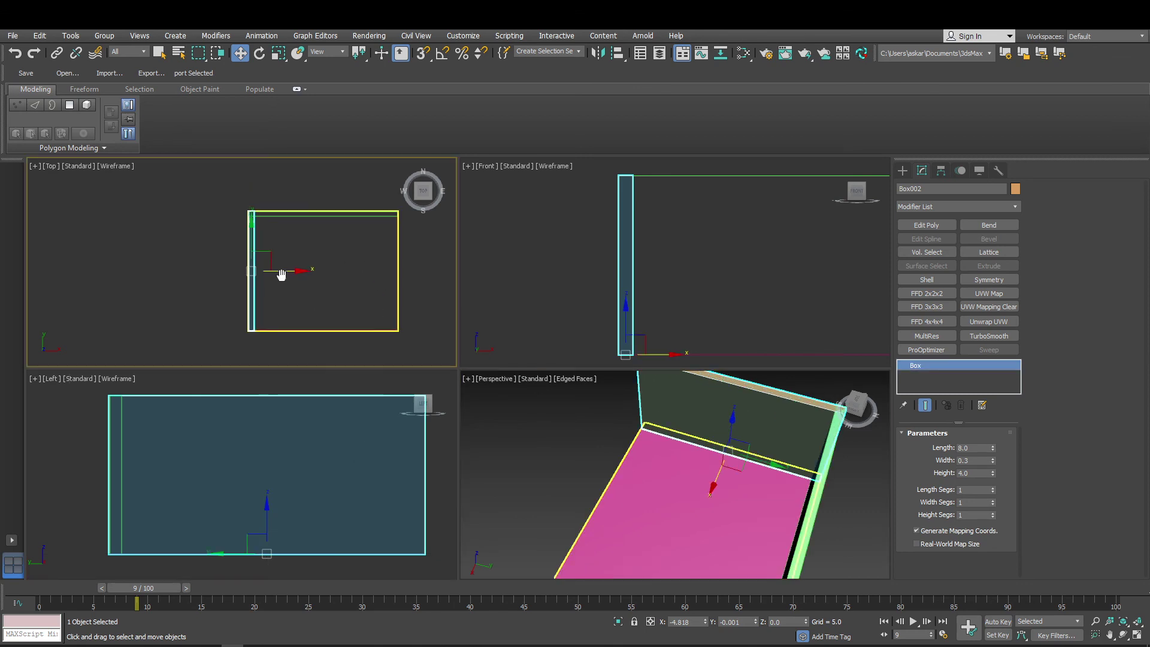
pyautogui.scroll(3, 277, 270)
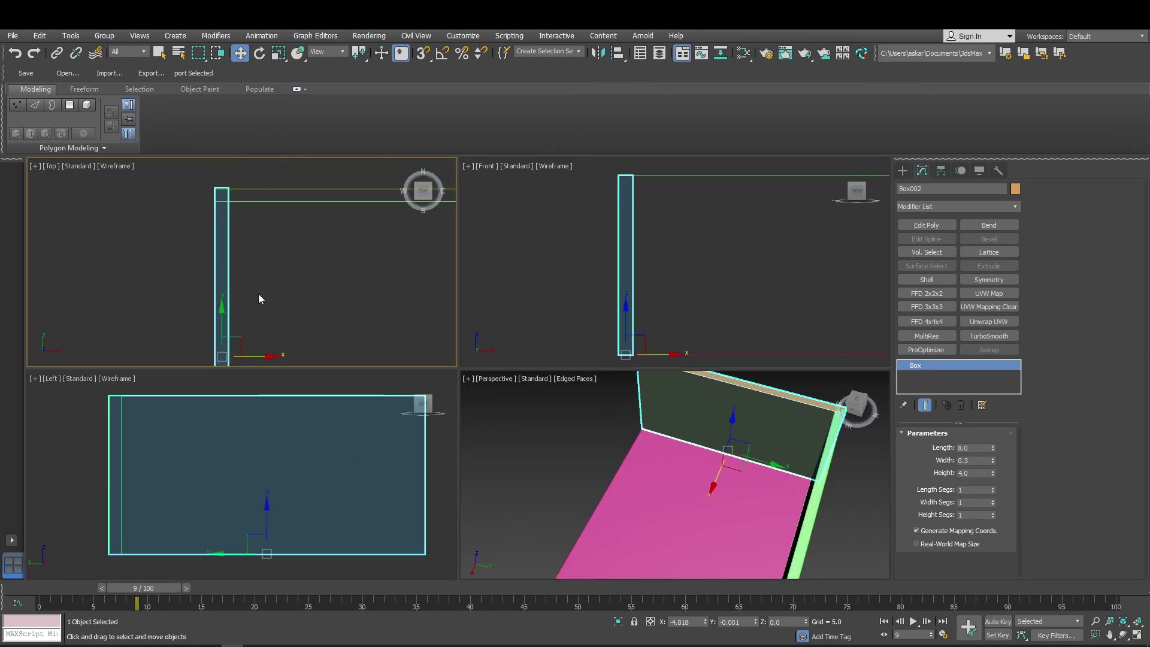
pyautogui.moveTo(256, 357); pyautogui.dragTo(257, 357)
pyautogui.moveTo(293, 234); pyautogui.dragTo(227, 250, button='middle')
pyautogui.moveTo(312, 218); pyautogui.dragTo(278, 239, button='middle')
pyautogui.click(278, 239)
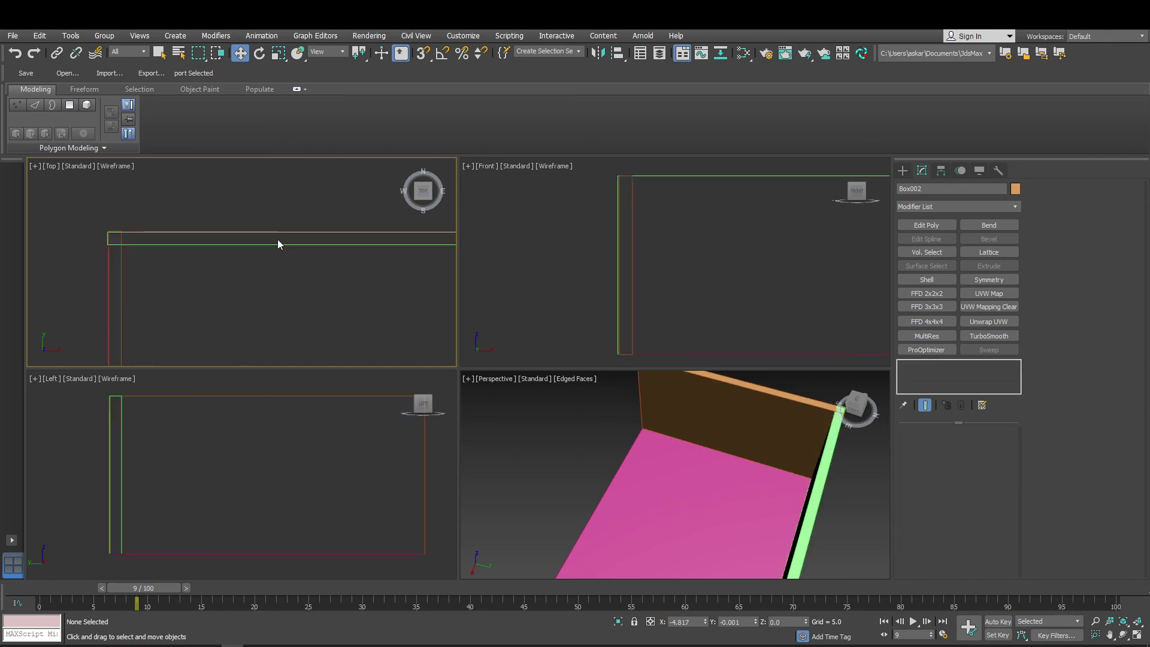
# Try to shift the orange wall at the corner in the Top viewport, and undo the move.
pyautogui.scroll(1, 209, 255)
pyautogui.moveTo(183, 236); pyautogui.dragTo(339, 249, button='middle')
pyautogui.scroll(2, 135, 257)
pyautogui.scroll(-2, 349, 248)
pyautogui.moveTo(412, 238); pyautogui.dragTo(337, 245, button='middle')
pyautogui.moveTo(425, 222); pyautogui.dragTo(426, 223)
pyautogui.moveTo(174, 262); pyautogui.dragTo(320, 239, button='middle')
pyautogui.scroll(3, 266, 270)
pyautogui.moveTo(395, 239); pyautogui.dragTo(327, 264)
pyautogui.moveTo(327, 249); pyautogui.dragTo(309, 261, button='middle')
pyautogui.scroll(-2, 309, 261)
pyautogui.moveTo(316, 259); pyautogui.dragTo(315, 255)
pyautogui.hotkey('ctrl', 'z')
pyautogui.moveTo(320, 296); pyautogui.dragTo(326, 232, button='middle')
pyautogui.scroll(-4, 320, 232)
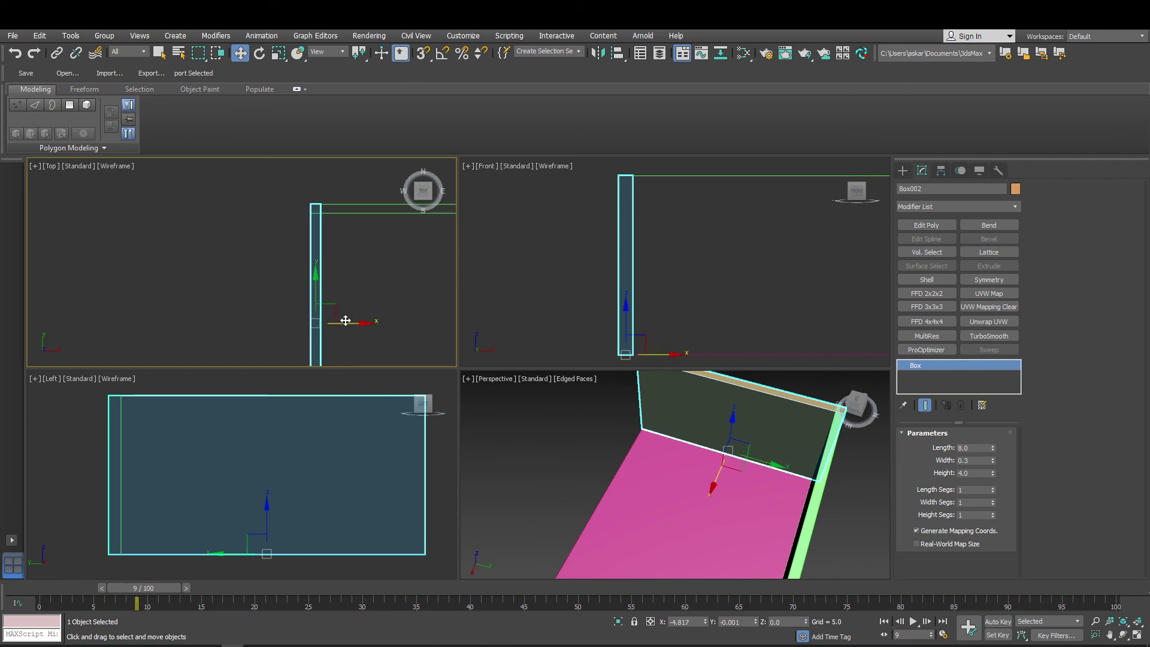
# Move the orange wall along X to about -4.847 in the Top viewport, aligning it with the green wall's end.
pyautogui.moveTo(347, 323); pyautogui.dragTo(341, 322)
pyautogui.scroll(6, 309, 220)
pyautogui.moveTo(333, 219); pyautogui.dragTo(287, 337, button='middle')
pyautogui.moveTo(282, 321); pyautogui.dragTo(305, 325)
pyautogui.scroll(-8, 251, 199)
pyautogui.scroll(2, 278, 228)
pyautogui.moveTo(279, 232); pyautogui.dragTo(266, 266, button='middle')
pyautogui.scroll(-5, 739, 441)
# In a maximized Perspective view, draw a box wall opposite the green wall, about 0.38 long, 10.1 wide and 3.9 high.
pyautogui.keyDown('alt'); pyautogui.moveTo(707, 435); pyautogui.dragTo(621, 355, button='middle'); pyautogui.keyUp('alt')
pyautogui.hotkey('alt', 'w')
pyautogui.click(596, 266)
pyautogui.click(705, 332)
pyautogui.click(674, 328)
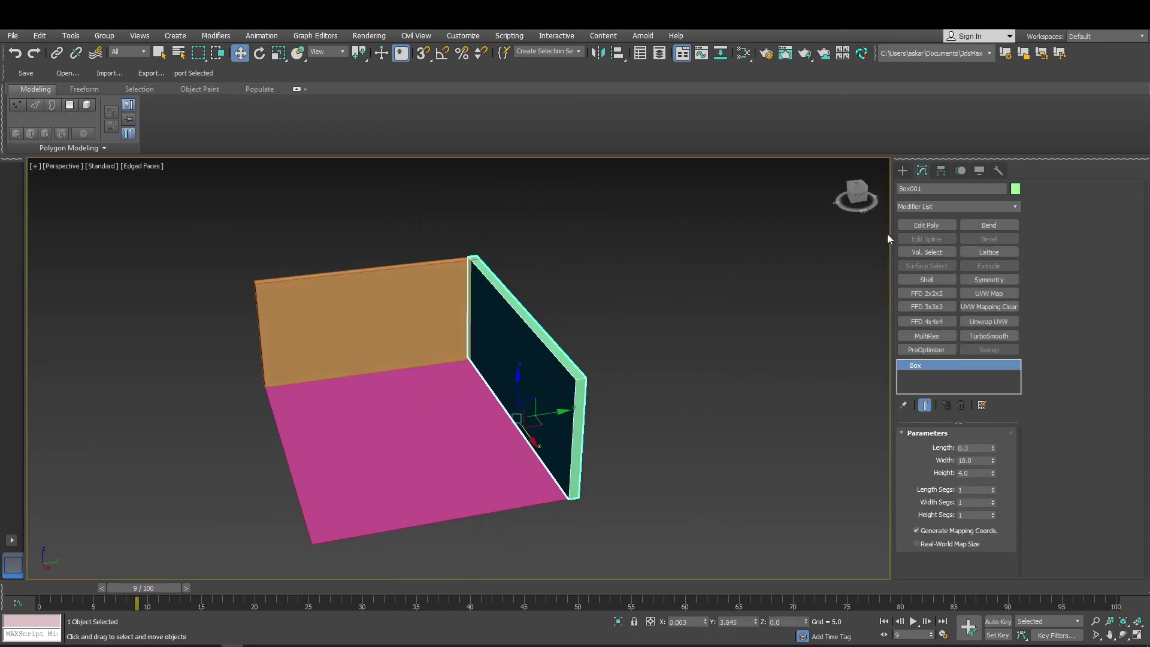
pyautogui.click(902, 170)
pyautogui.click(932, 242)
pyautogui.moveTo(380, 475); pyautogui.dragTo(457, 470, button='middle')
pyautogui.moveTo(339, 376); pyautogui.dragTo(422, 533)
pyautogui.click(442, 423)
# Set the new pink wall's height to 4, its length to 0.3 and its width to 10.
pyautogui.click(962, 441)
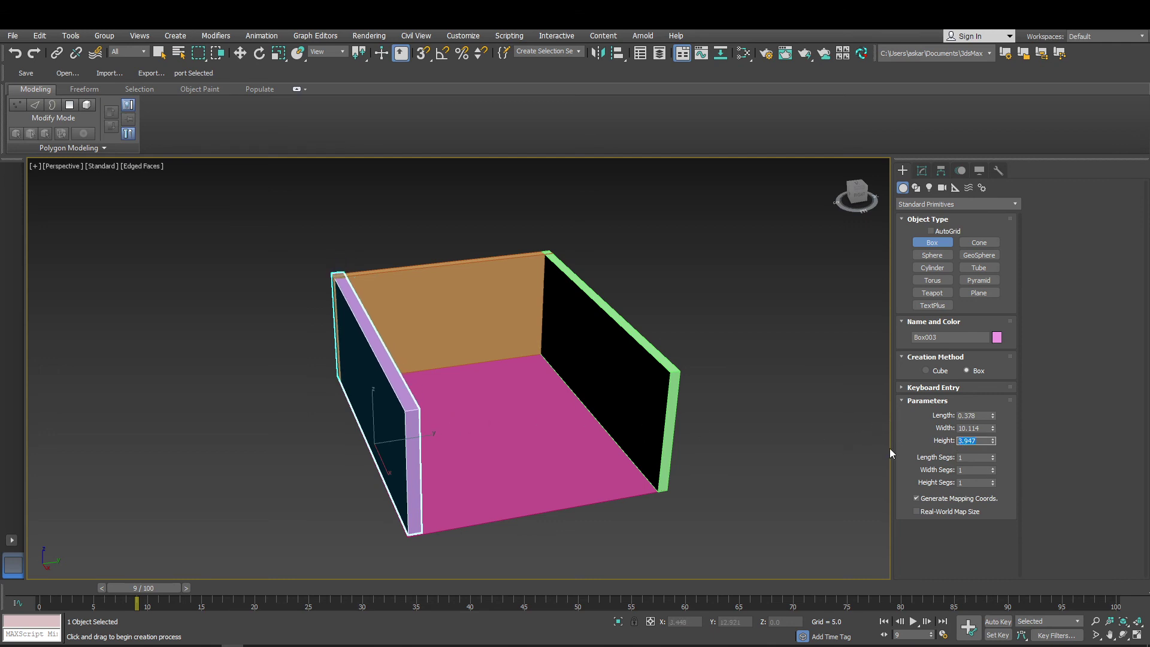
pyautogui.write('4')
pyautogui.press('Return')
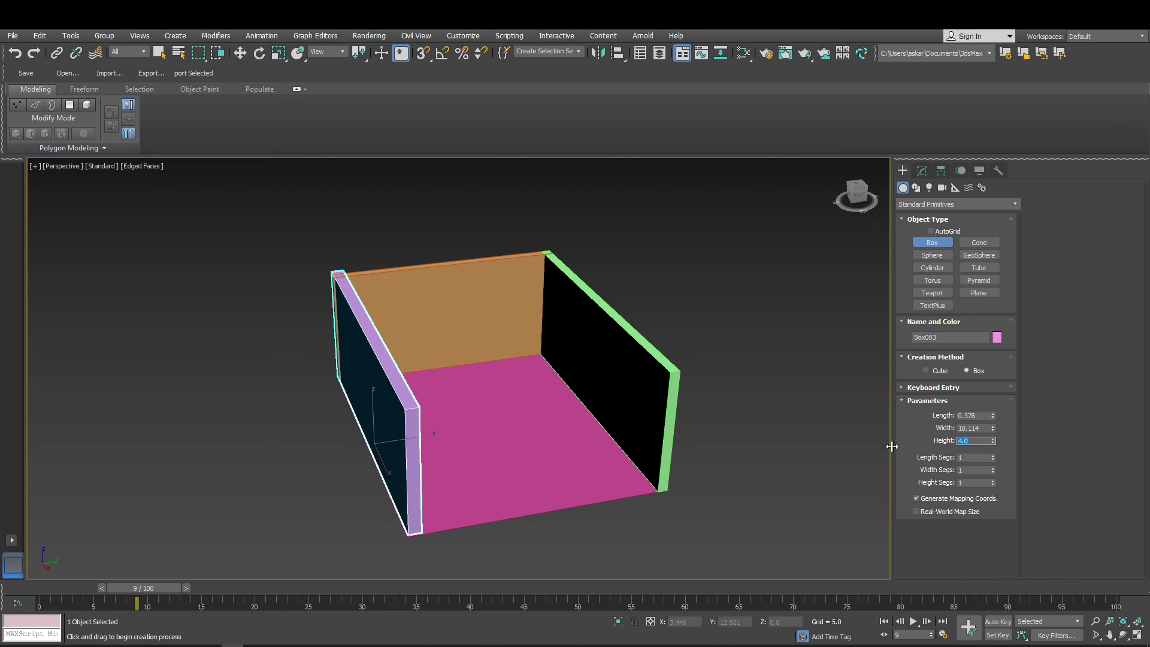
pyautogui.click(924, 172)
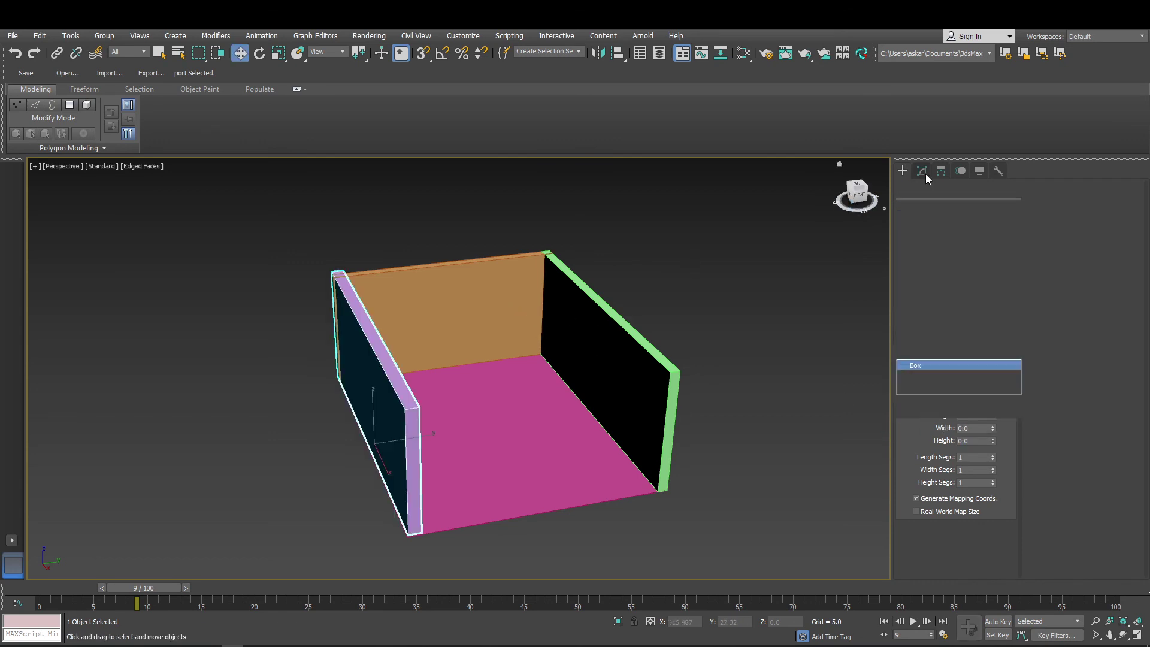
pyautogui.click(504, 290)
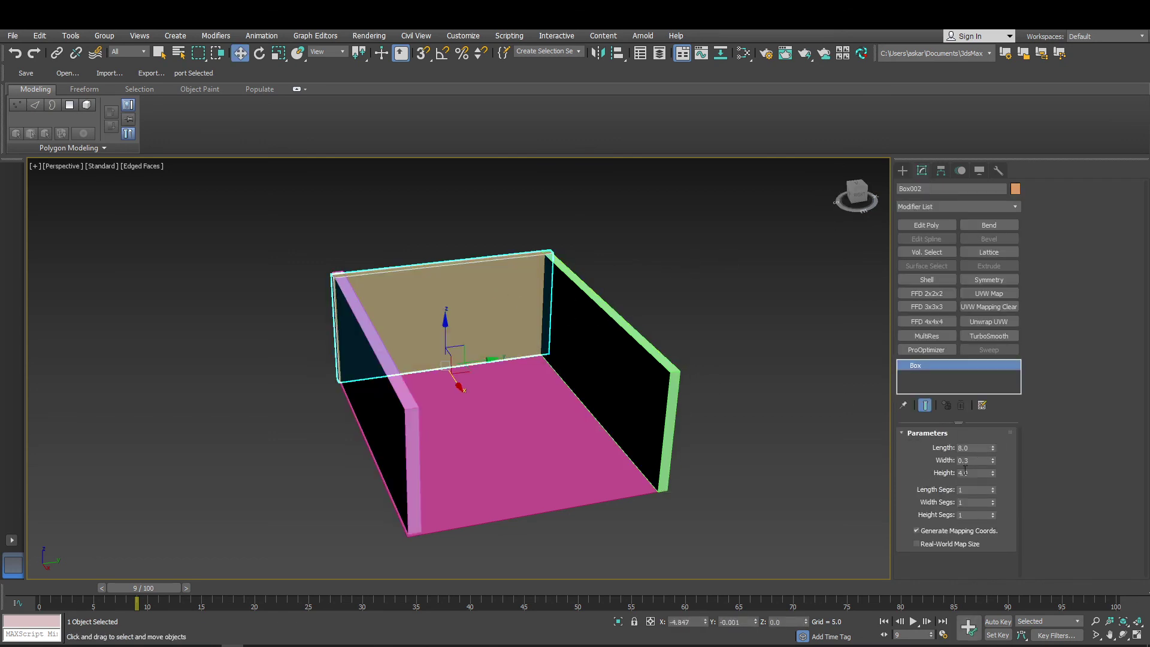
pyautogui.click(345, 376)
pyautogui.doubleClick(980, 448)
pyautogui.write('0.3')
pyautogui.press('Return')
pyautogui.doubleClick(966, 460)
pyautogui.write('10')
pyautogui.press('Return')
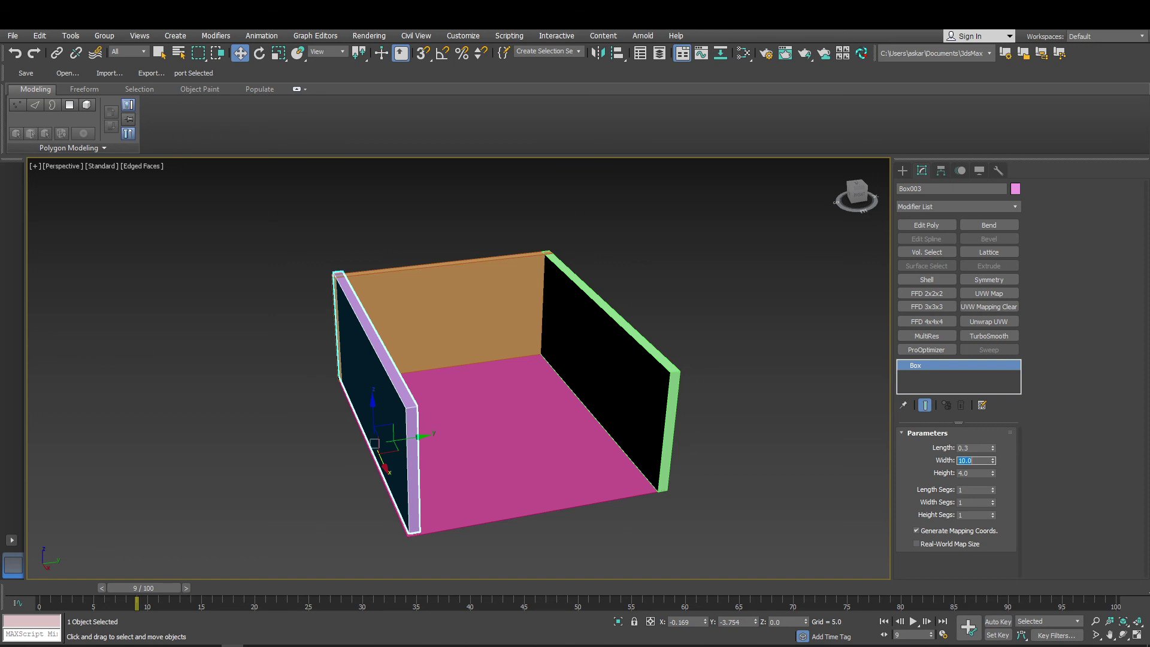
# Align the pink wall with the floor edge and orange wall in the Top viewport, moving it to about X 0.0, Y -3.842.
pyautogui.keyDown('alt'); pyautogui.moveTo(320, 360); pyautogui.dragTo(439, 377, button='middle'); pyautogui.keyUp('alt')
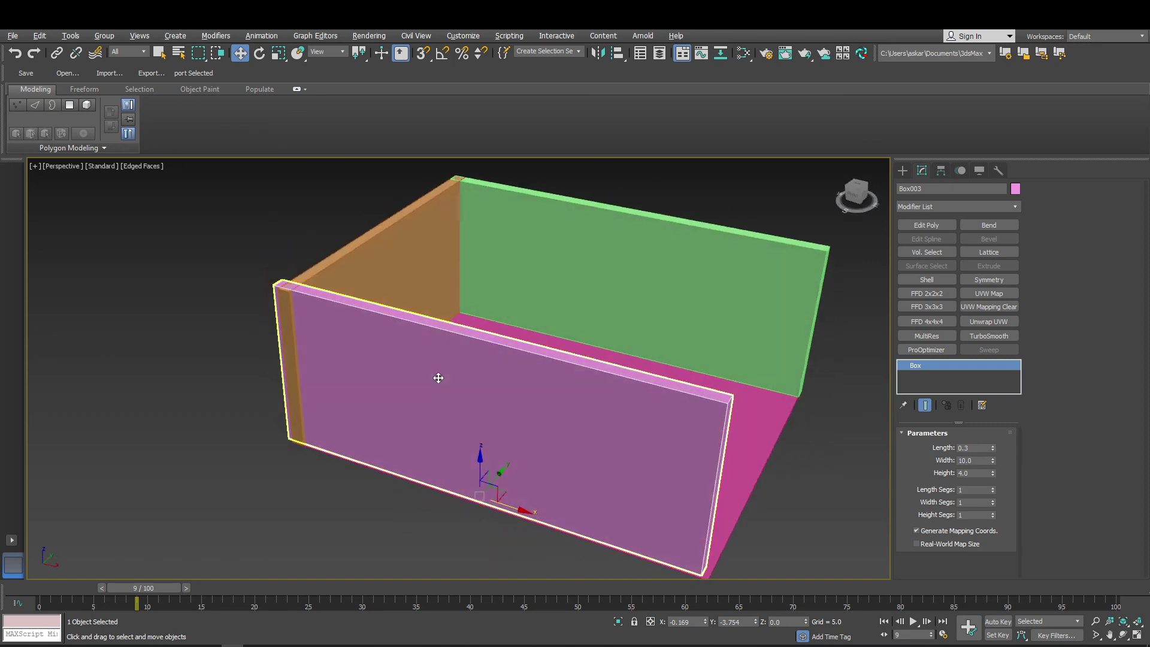
pyautogui.hotkey('alt', 'w')
pyautogui.scroll(3, 321, 275)
pyautogui.moveTo(279, 303); pyautogui.dragTo(251, 289, button='middle')
pyautogui.moveTo(305, 282); pyautogui.dragTo(317, 288)
pyautogui.moveTo(260, 304); pyautogui.dragTo(283, 282, button='middle')
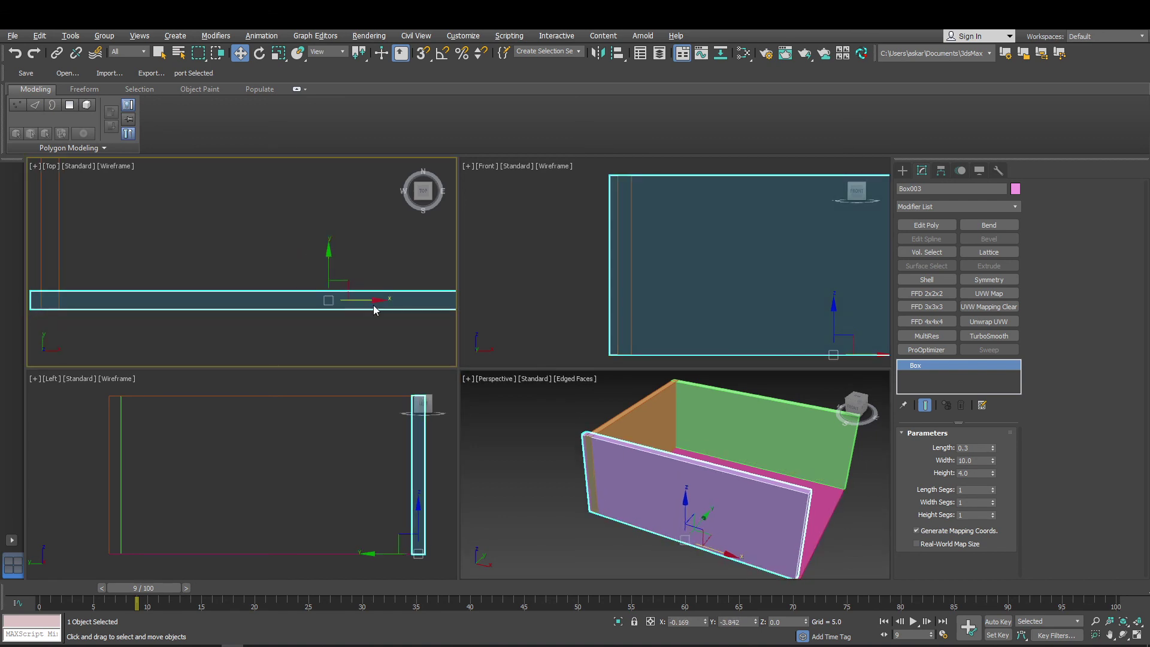
pyautogui.moveTo(372, 300); pyautogui.dragTo(381, 300)
pyautogui.scroll(-5, 270, 302)
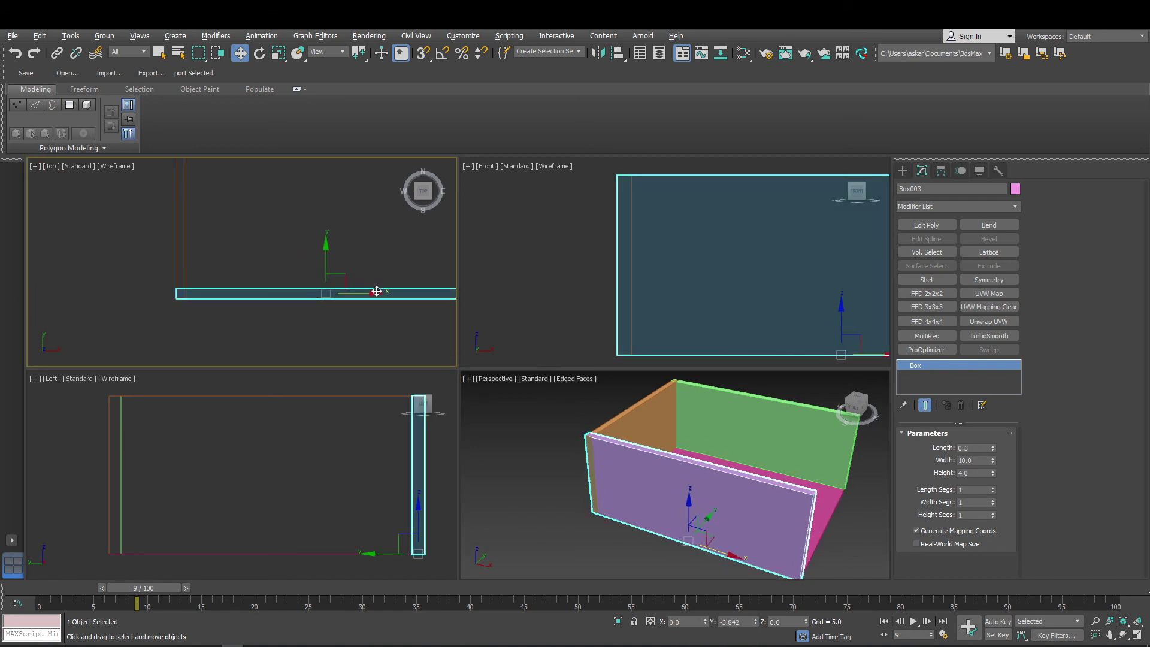
# Maximize the Perspective viewport and select the floor plane together with all three walls.
pyautogui.click(723, 507)
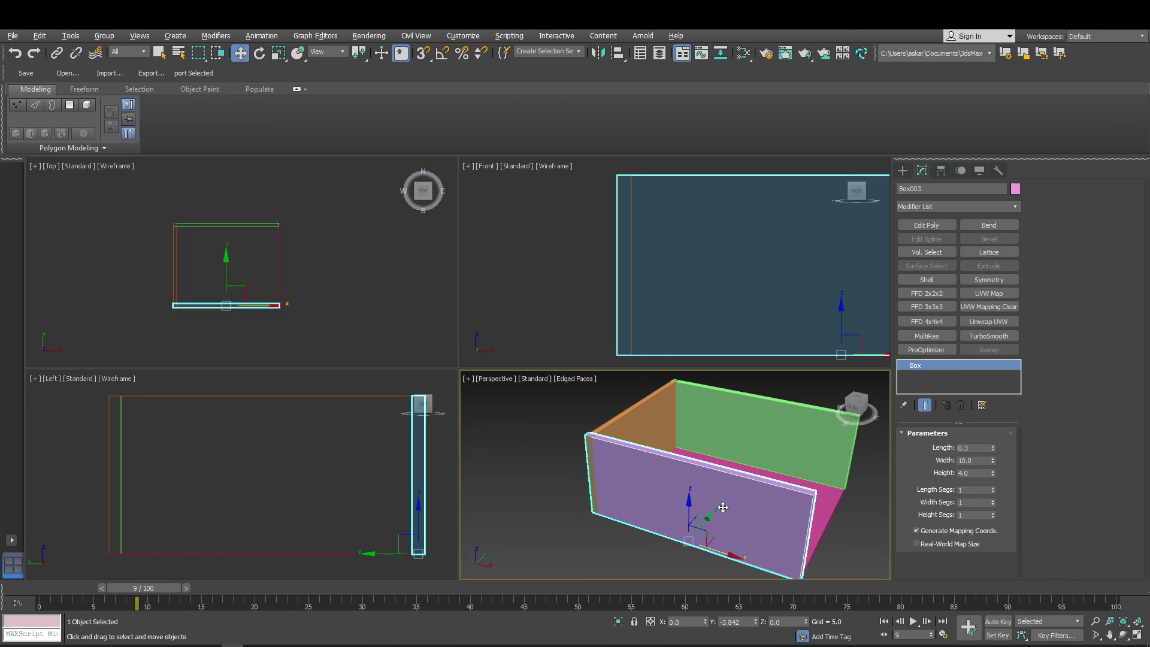
pyautogui.hotkey('alt', 'w')
pyautogui.keyDown('alt'); pyautogui.moveTo(655, 465); pyautogui.dragTo(597, 451, button='middle'); pyautogui.keyUp('alt')
pyautogui.click(830, 328)
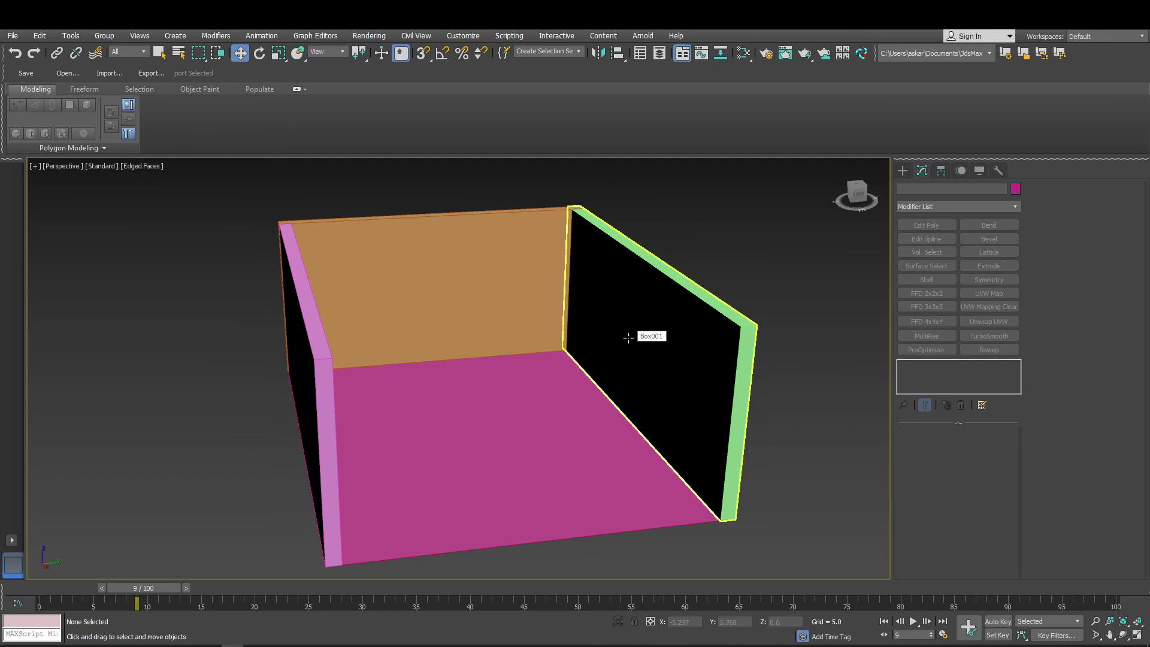
pyautogui.moveTo(771, 190); pyautogui.dragTo(84, 460)
pyautogui.scroll(-2, 613, 286)
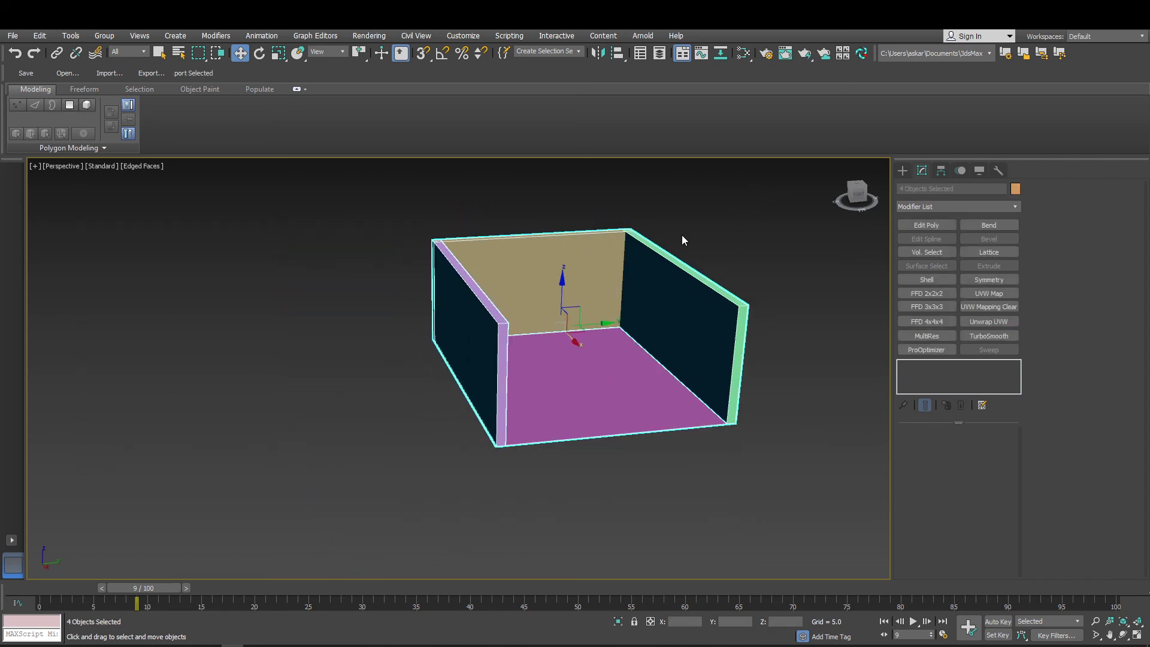